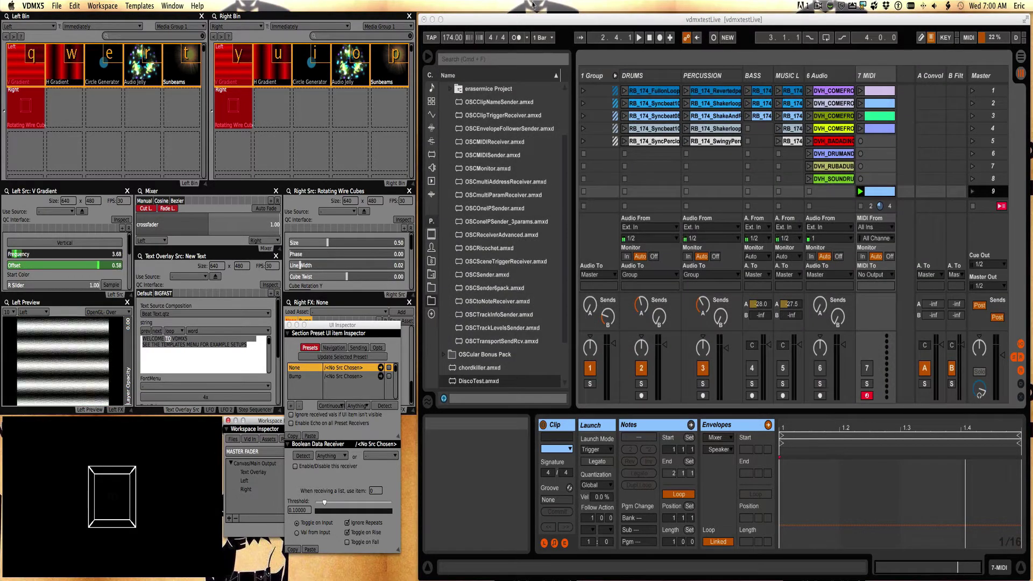
In VDMX5 preferences, select OSC input port 9200 and output 127.0.0.1 port 9100.
left_click(35, 6)
left_click(46, 36)
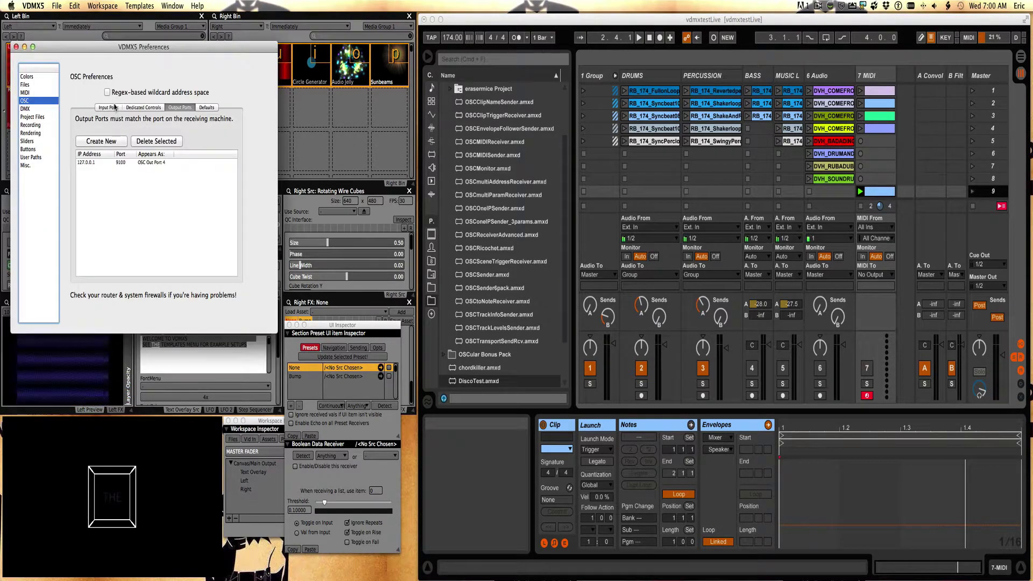
left_click(110, 107)
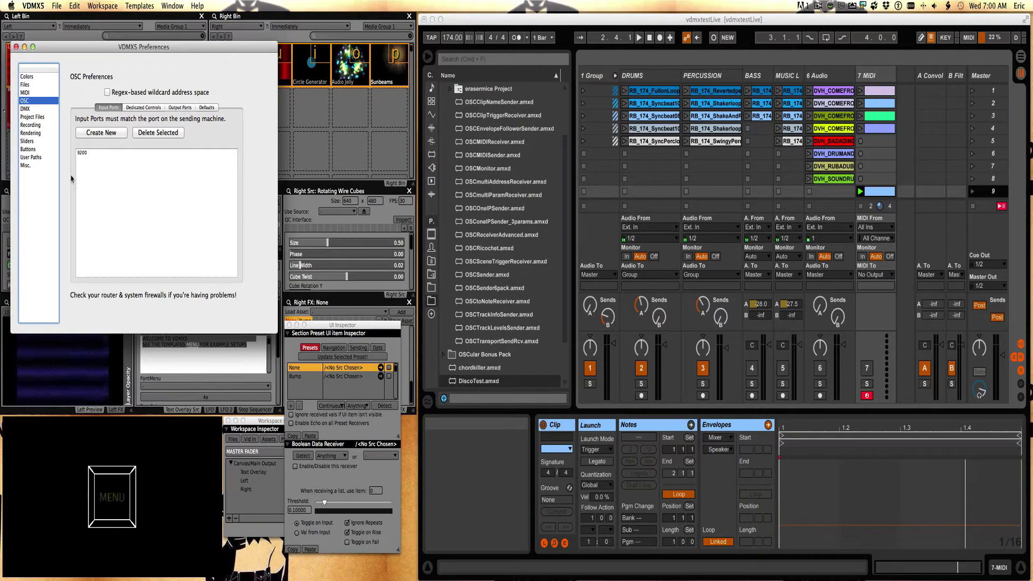
left_click(89, 154)
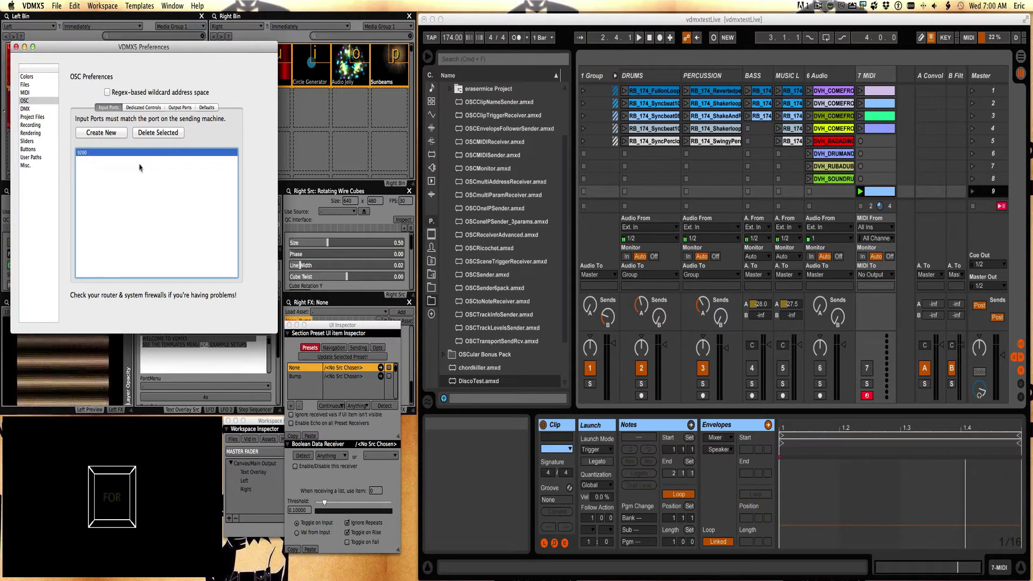
left_click(180, 108)
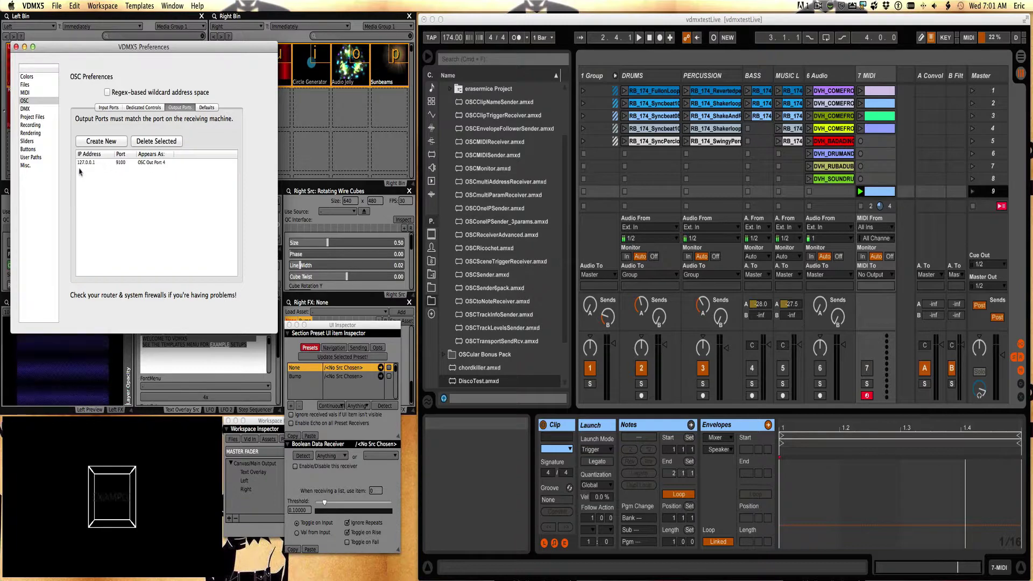
left_click(88, 162)
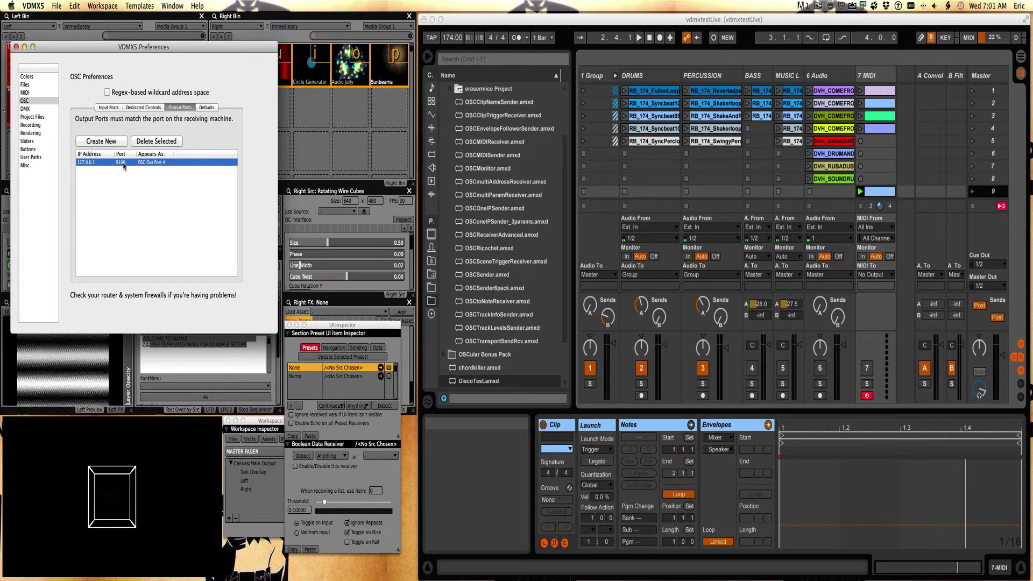
left_click(108, 108)
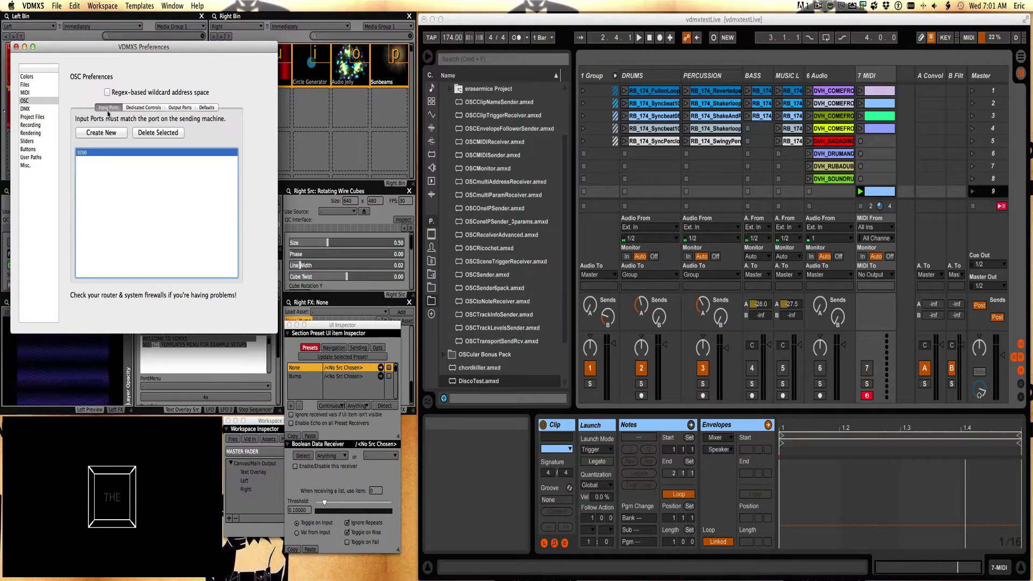
left_click(179, 107)
left_click(15, 47)
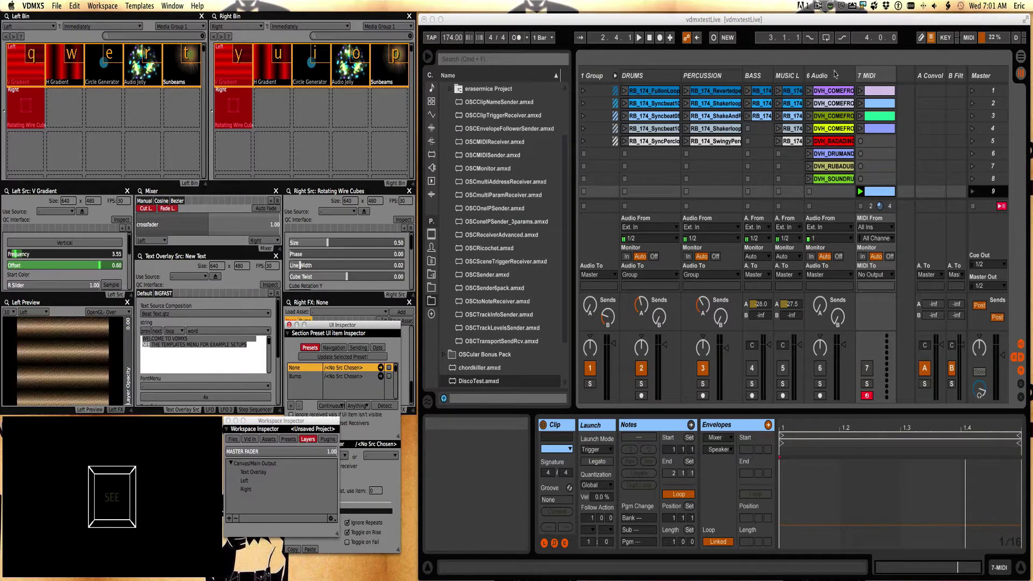
Fold the group to hide DRUMS and PERCUSSION and show 7 MIDI's device chain.
left_click(616, 78)
left_click(615, 78)
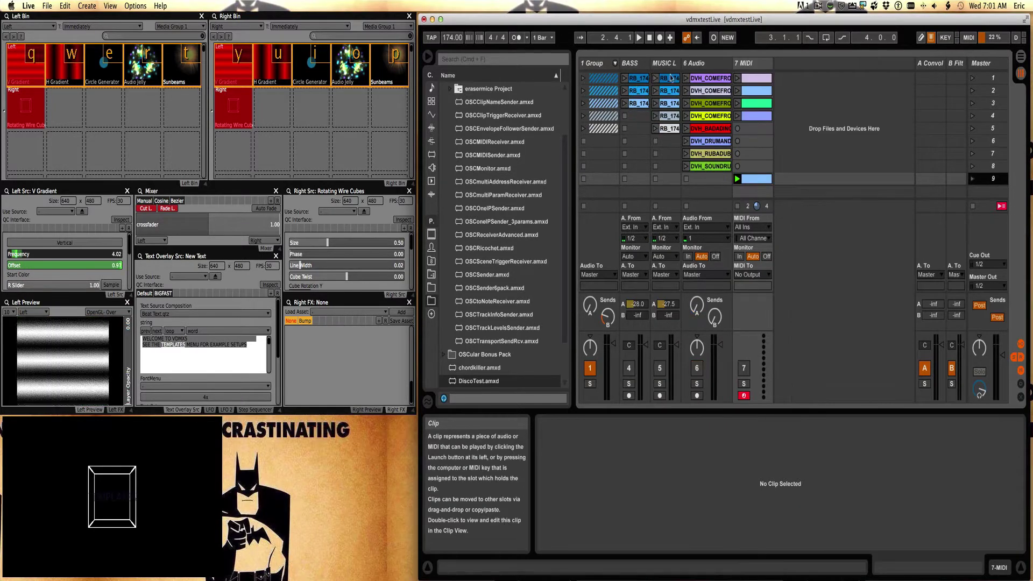
left_click(753, 63)
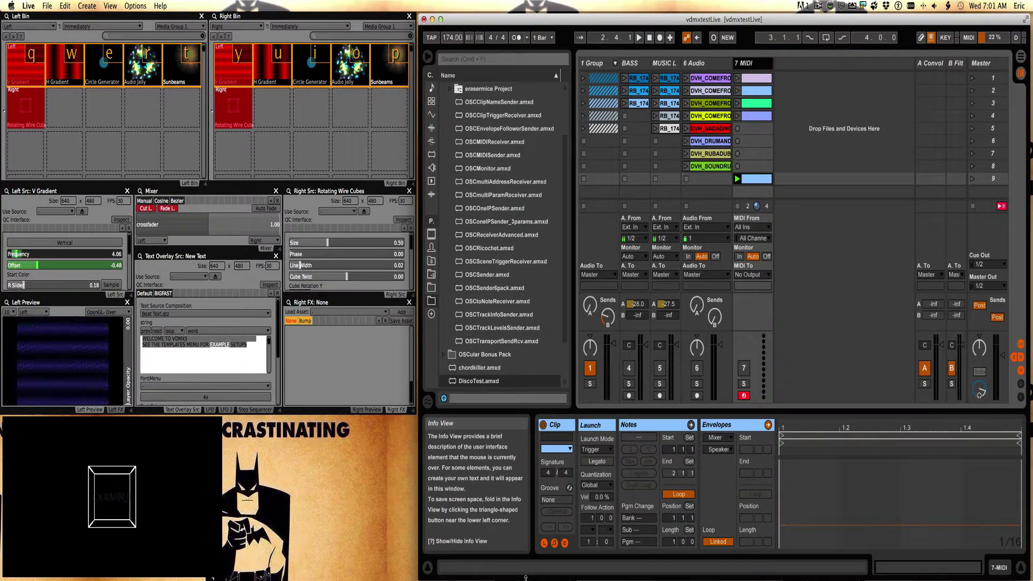
left_click(784, 230)
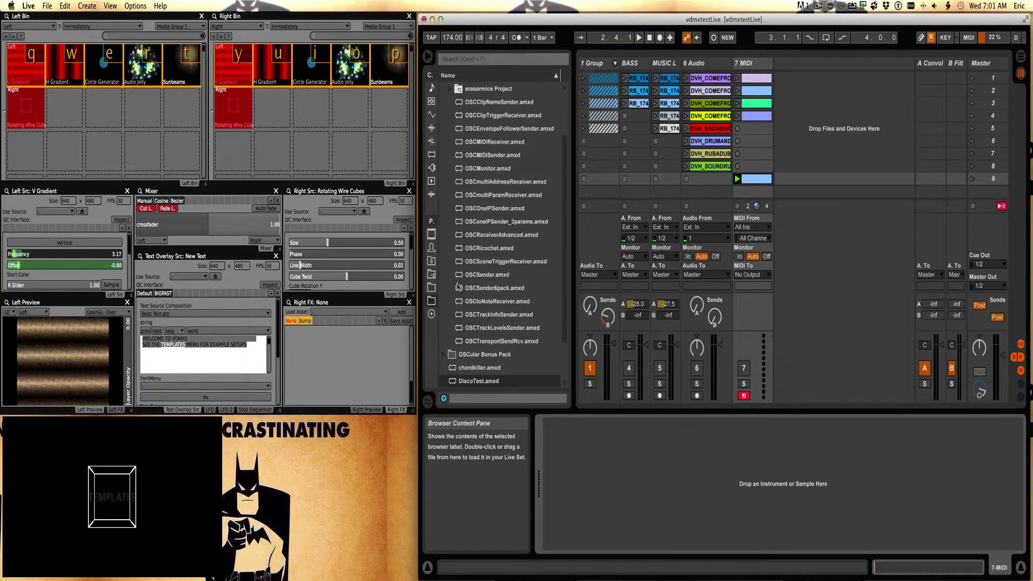
Drop OSCOneIPSender.amxd into the 7 MIDI device chain and change its port to 9200.
left_click(460, 211)
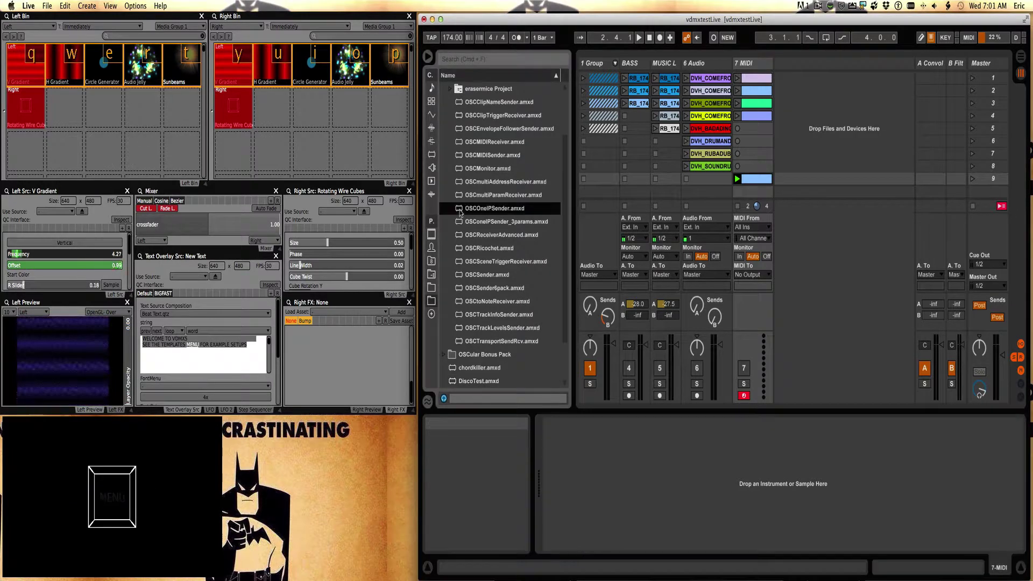
left_click_drag(460, 211, 608, 484)
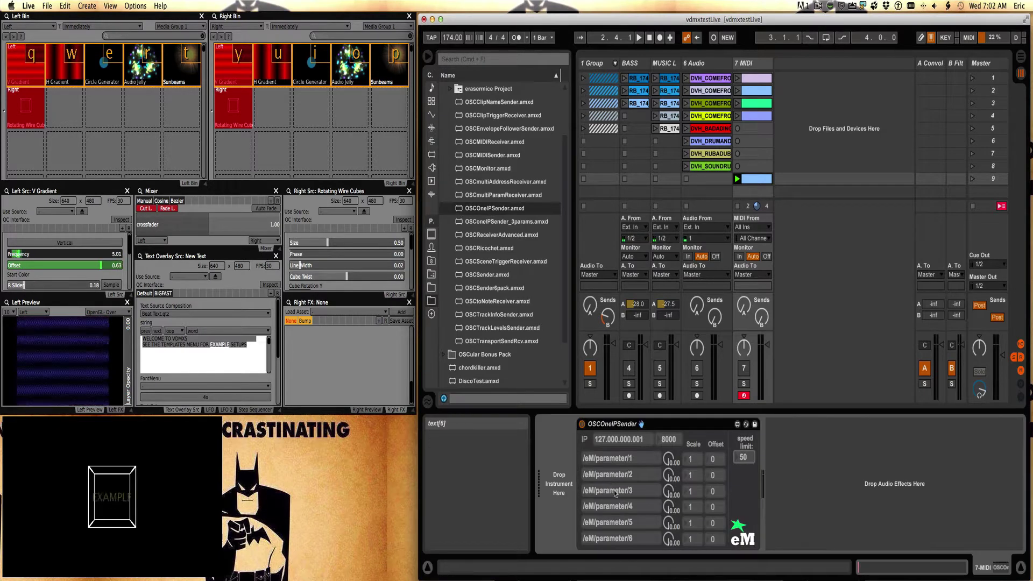
left_click(669, 444)
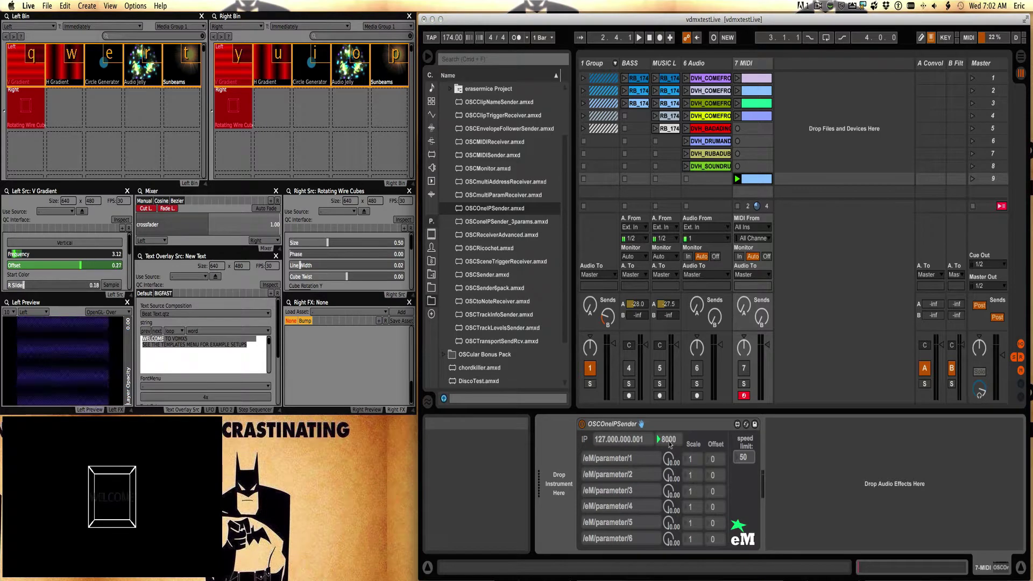
type("9200")
key("Return")
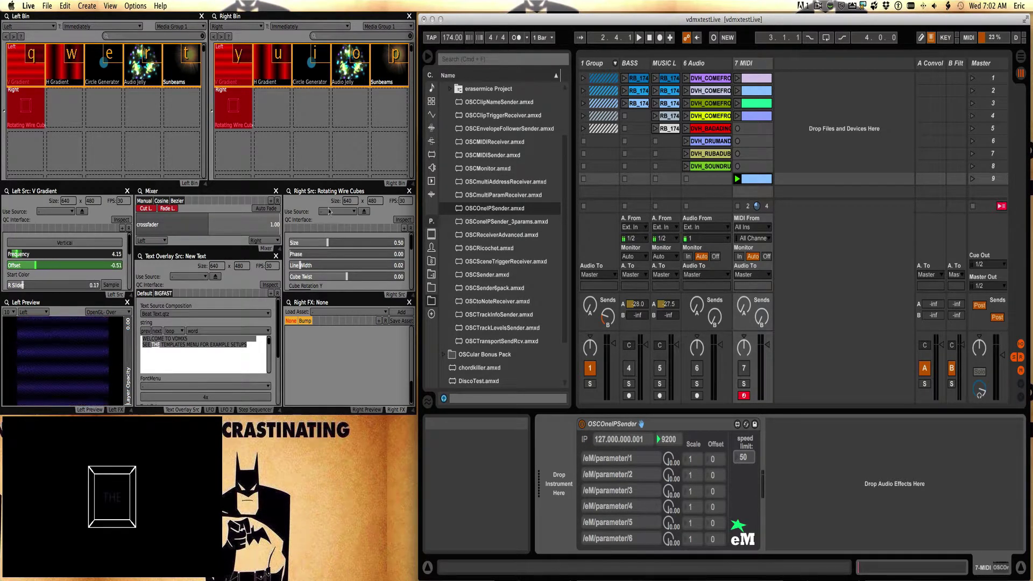
Raise cube Size to about 0.72 and add a receiver detecting Live's /eM/parameter/1.
left_click(315, 255)
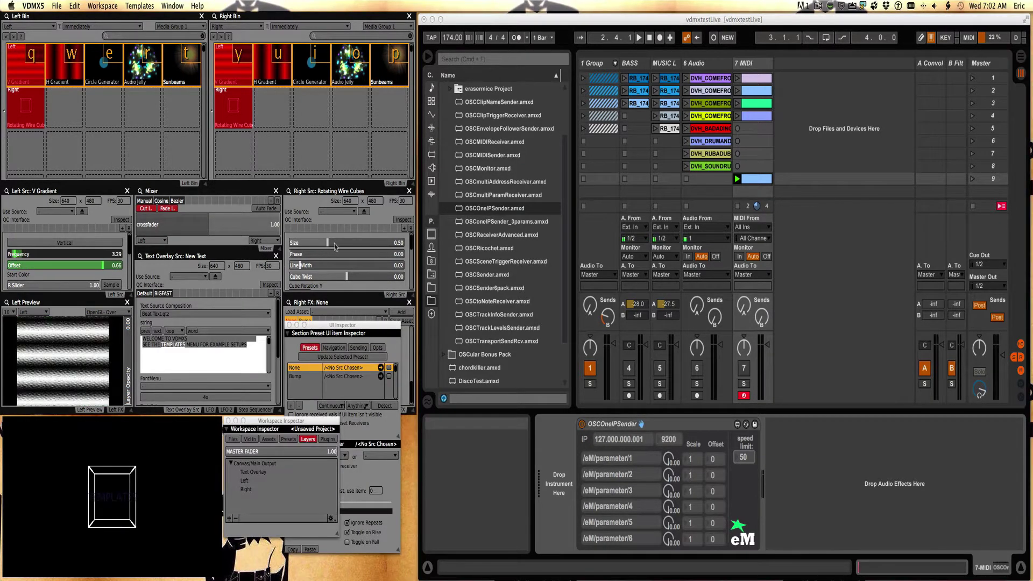
left_click(334, 246)
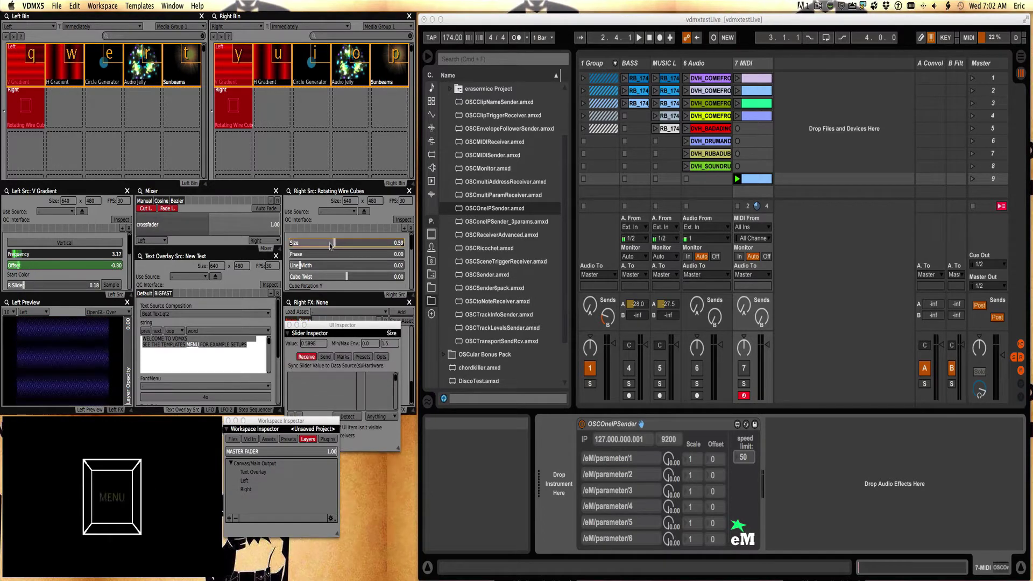
left_click_drag(330, 244, 345, 247)
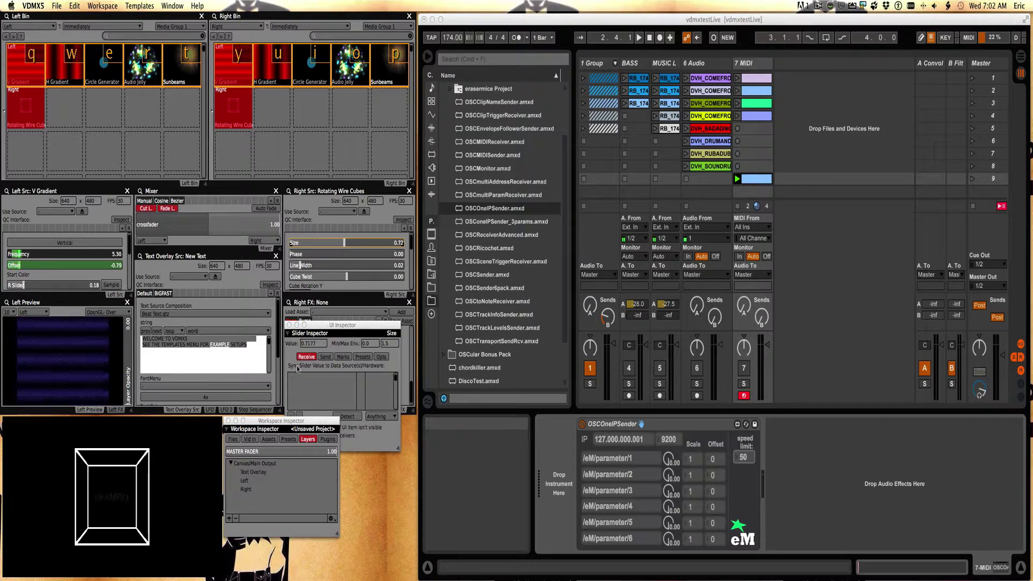
left_click(329, 328)
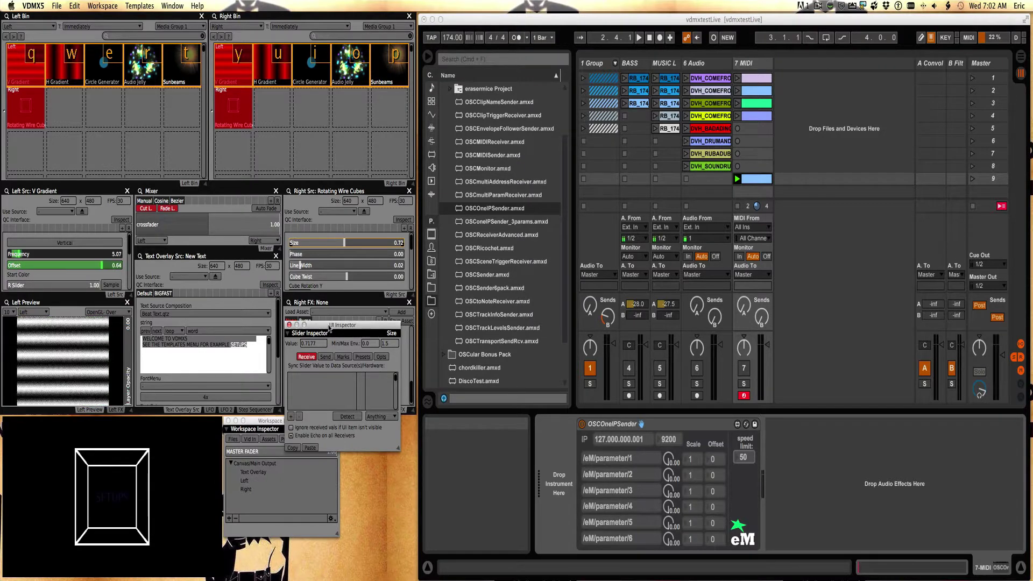
left_click_drag(329, 328, 330, 311)
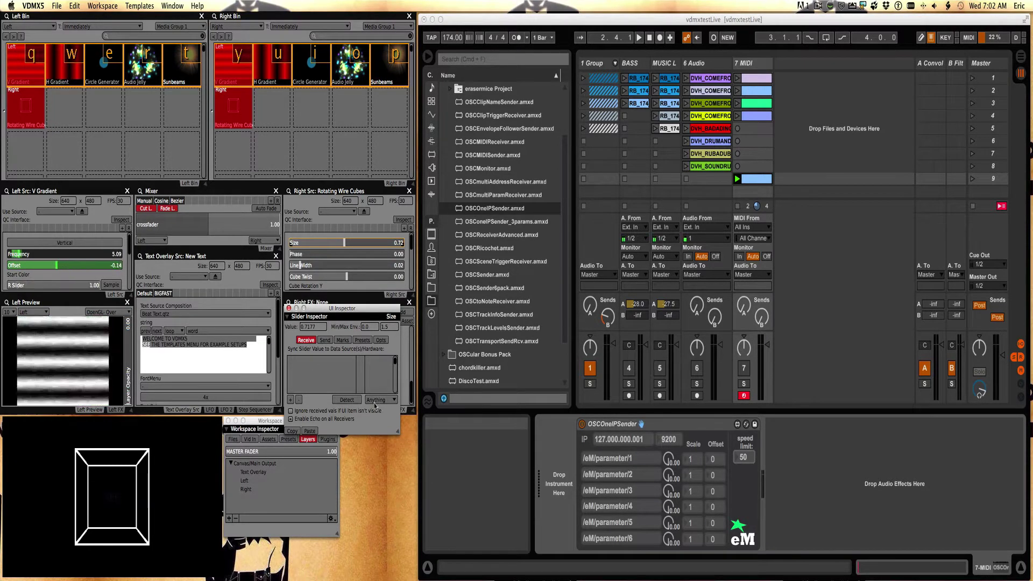
left_click(348, 402)
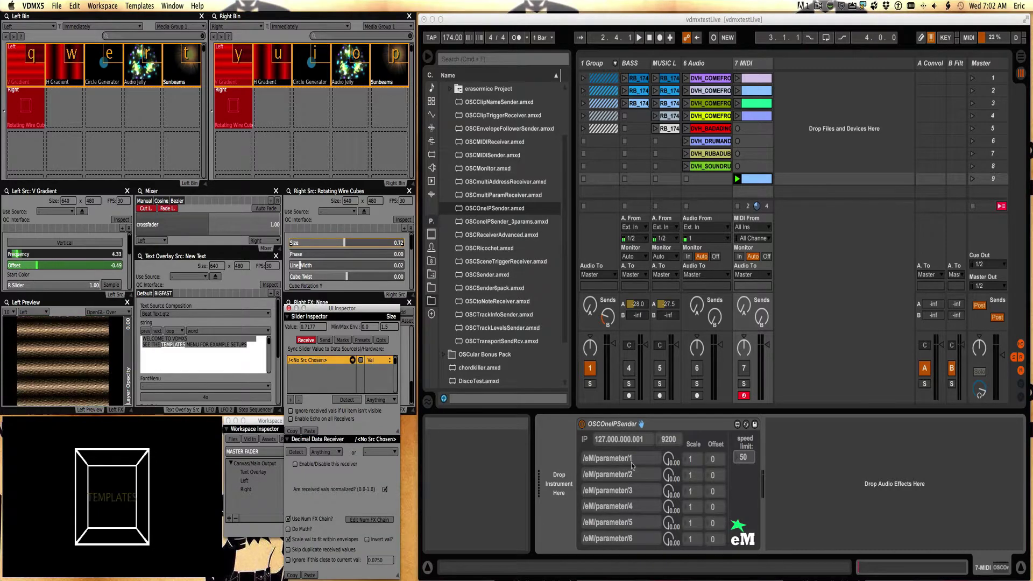
left_click_drag(669, 459, 669, 418)
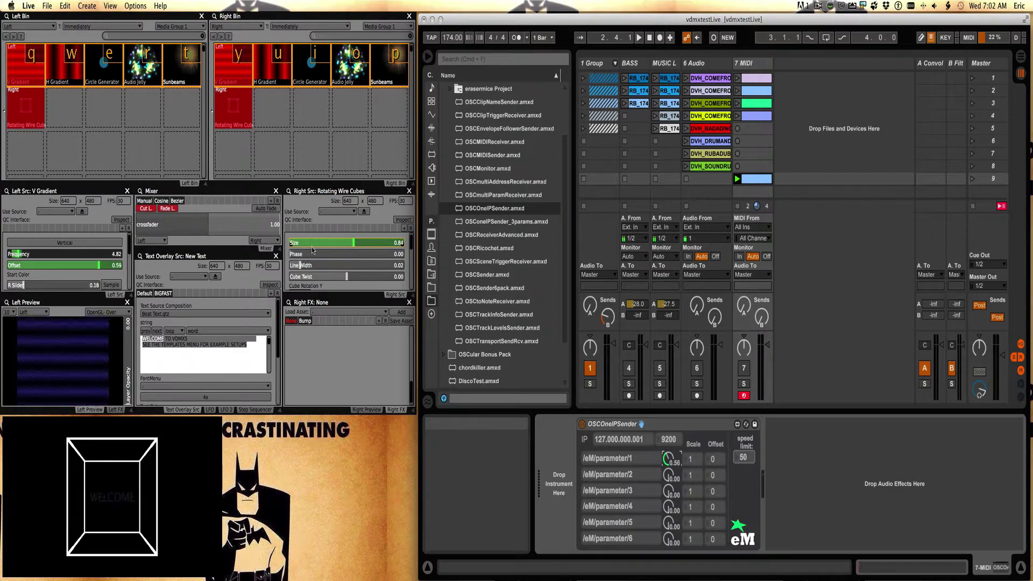
Link the cube Phase slider to /eM/parameter/2 through a new data receiver.
mouse_move(317, 257)
left_mouse_down()
mouse_move(352, 258)
mouse_move(316, 259)
left_mouse_up()
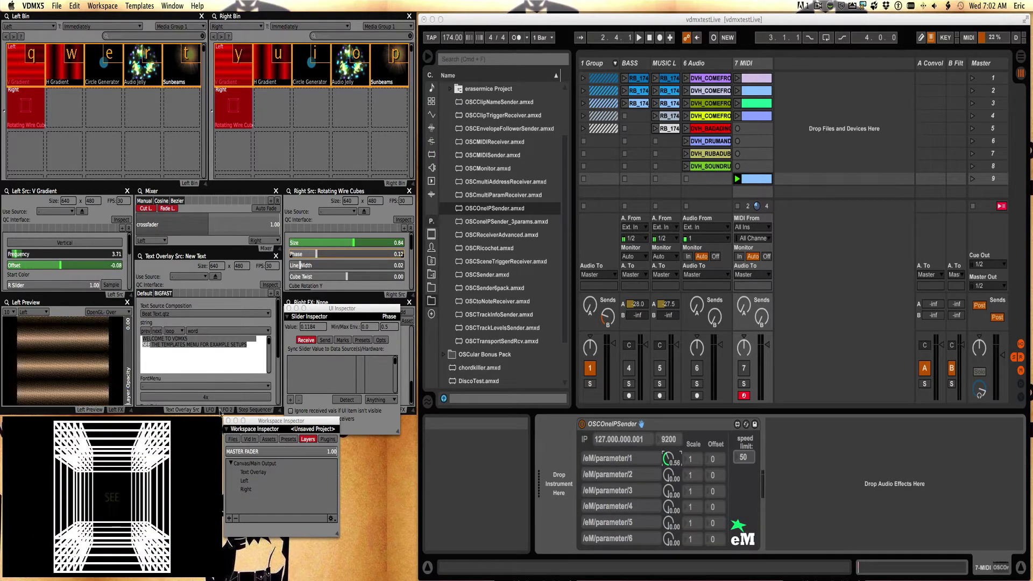
left_click(358, 402)
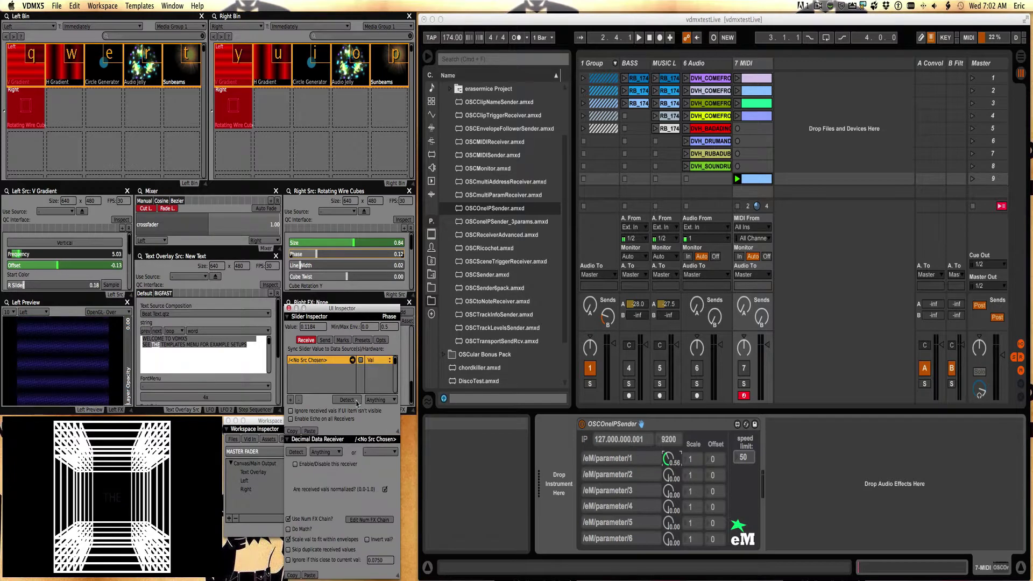
left_click(585, 452)
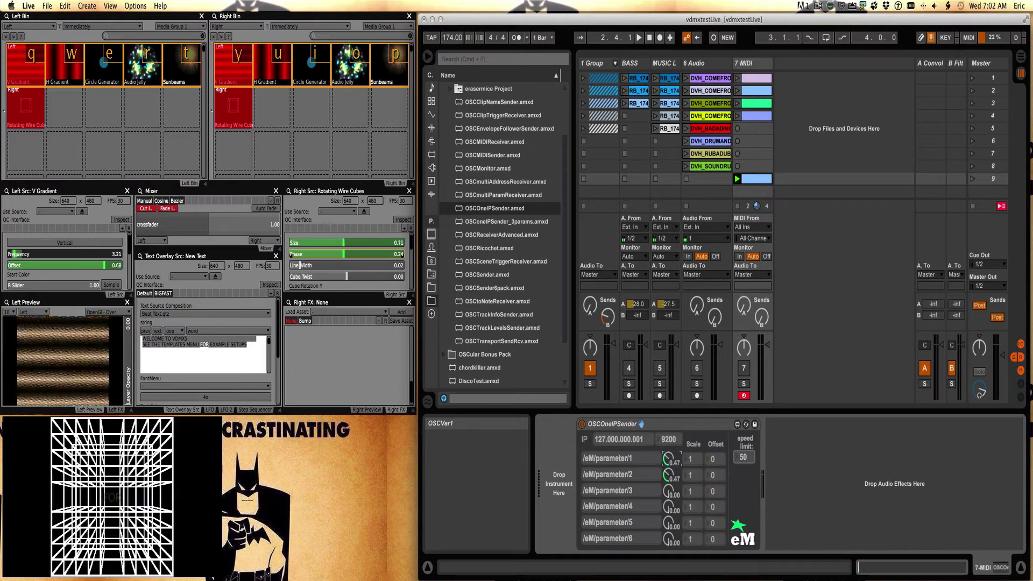
left_click_drag(670, 479, 670, 492)
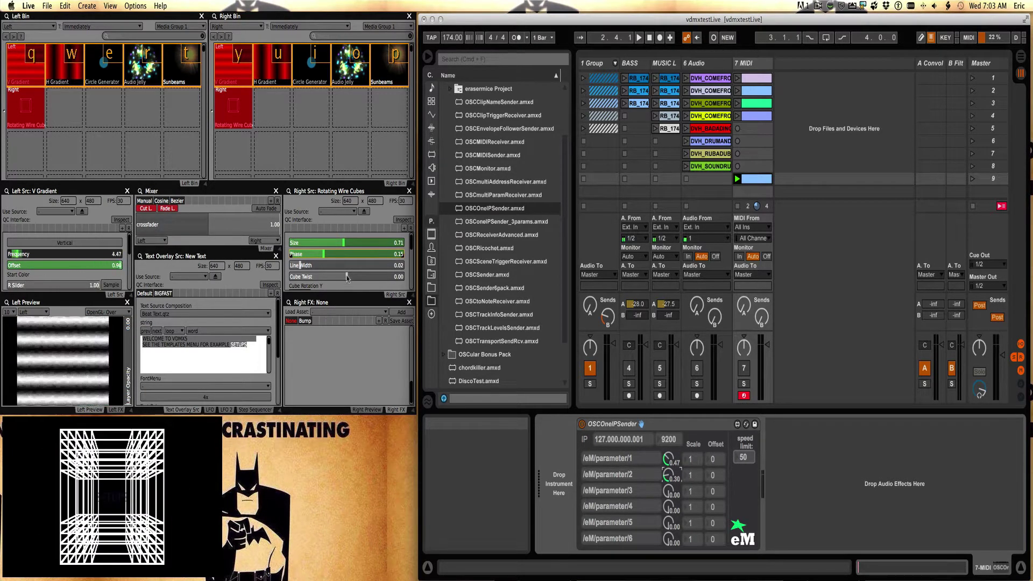
Link the Cube Twist slider to /eM/parameter/3 through a new data receiver.
mouse_move(347, 278)
left_mouse_down()
mouse_move(333, 278)
mouse_move(358, 282)
mouse_move(336, 282)
left_mouse_up()
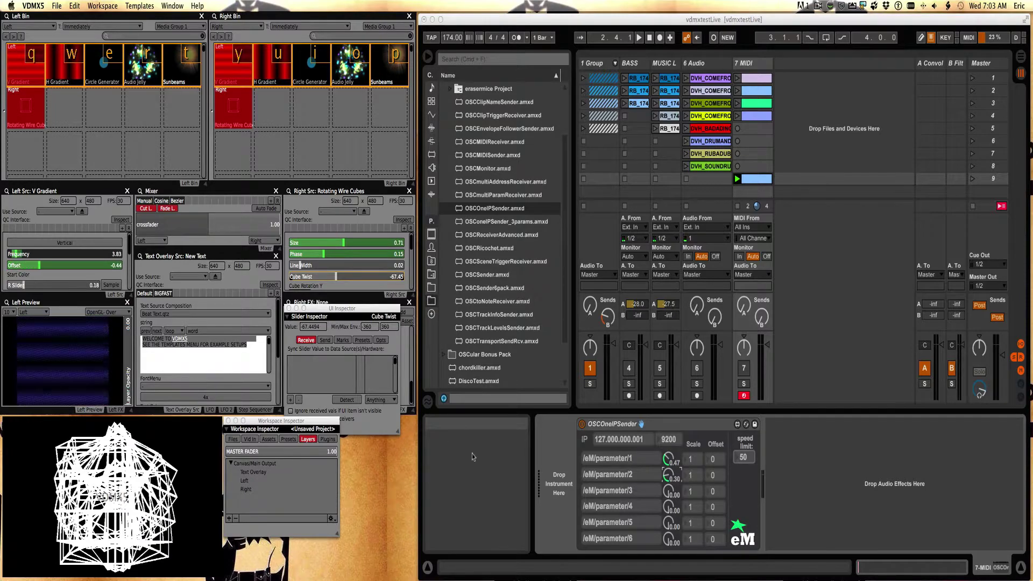
left_click(347, 401)
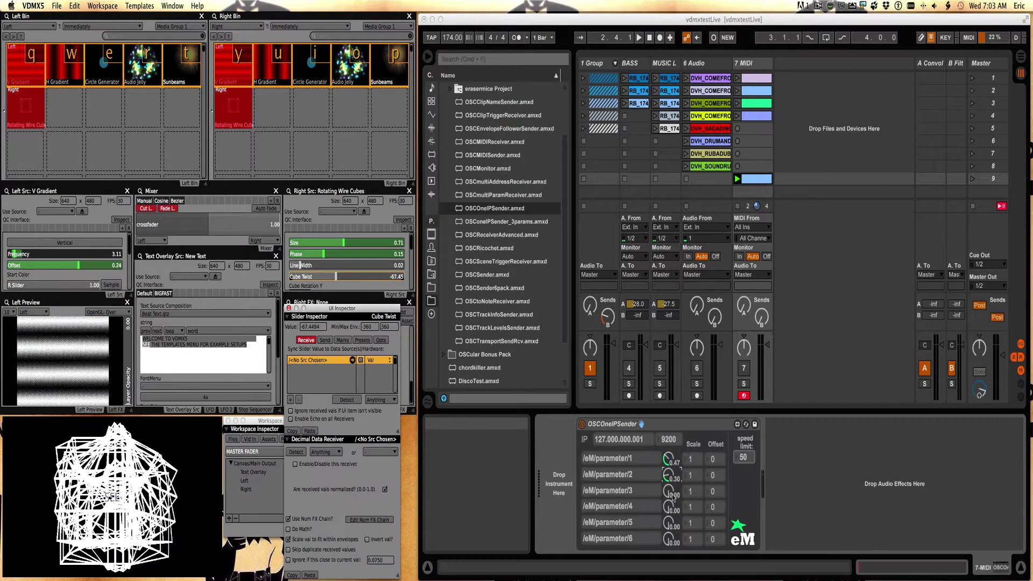
mouse_move(670, 498)
left_mouse_down()
mouse_move(671, 462)
mouse_move(669, 517)
left_mouse_up()
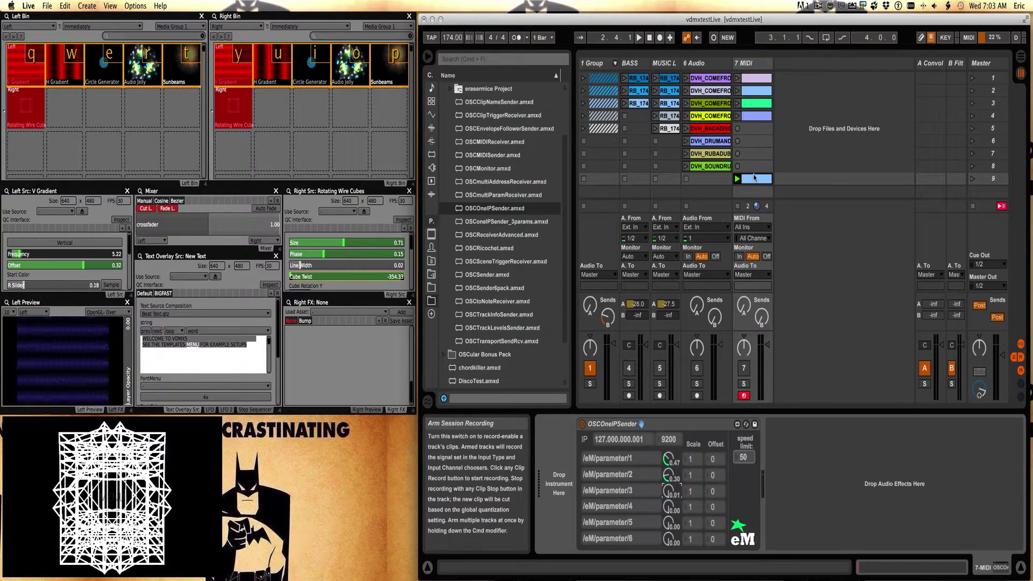
Draw a full-to-zero OSCVar1 ramp in track 7's clip envelope and launch slot 9.
left_click(754, 177)
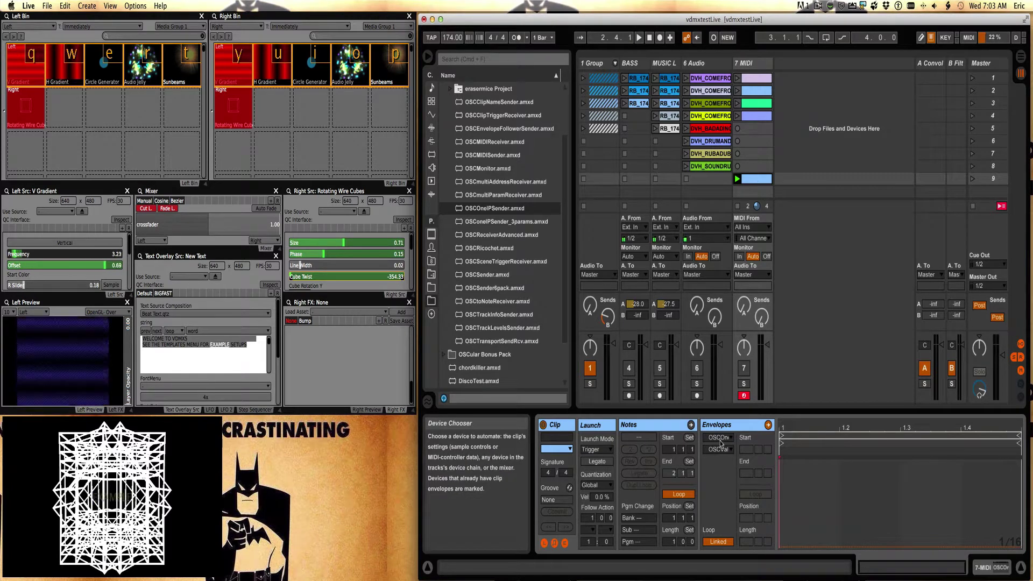
left_click(718, 450)
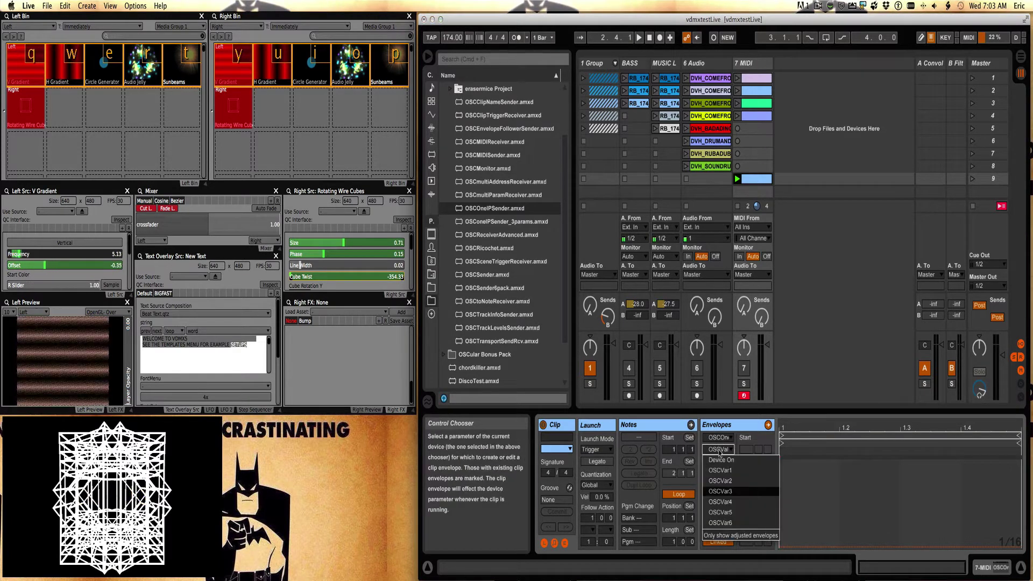
left_click(719, 472)
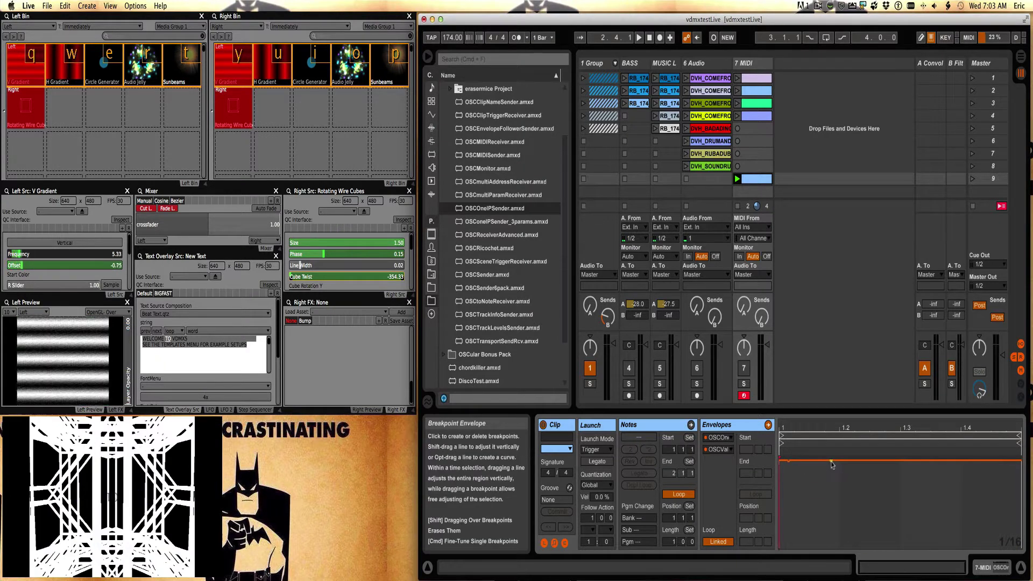
left_click_drag(840, 498, 839, 550)
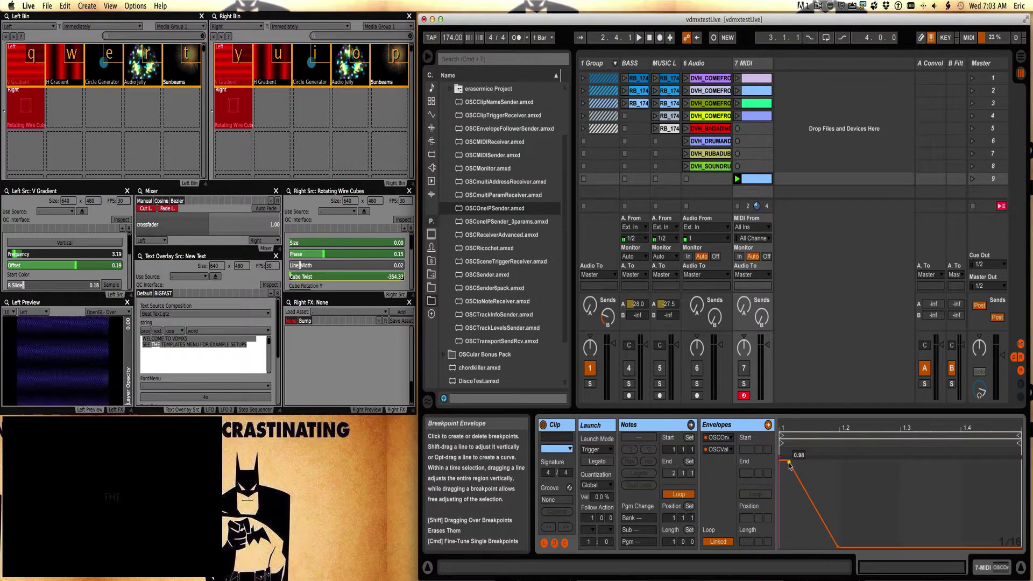
left_click_drag(789, 466, 788, 461)
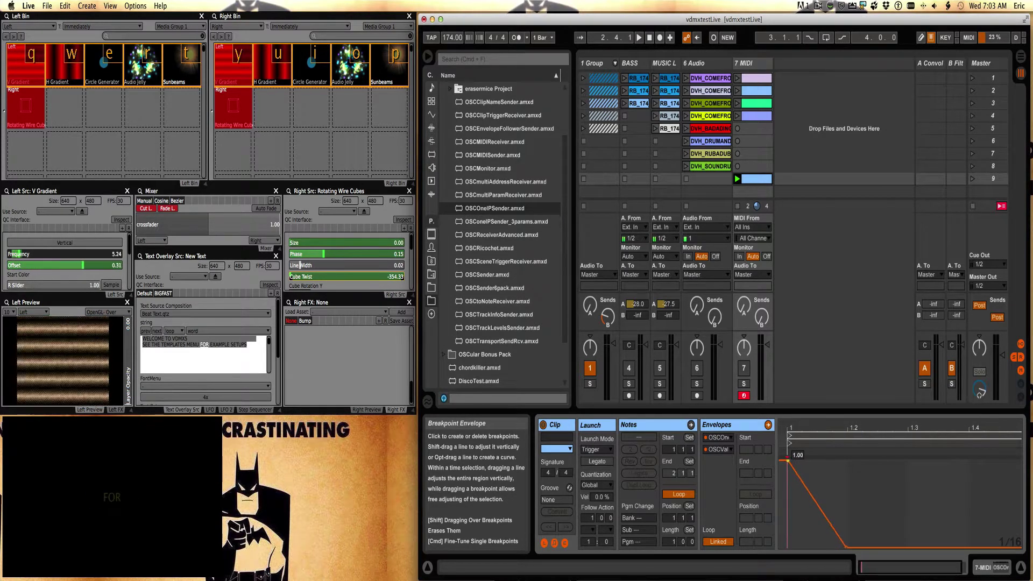
left_click(739, 180)
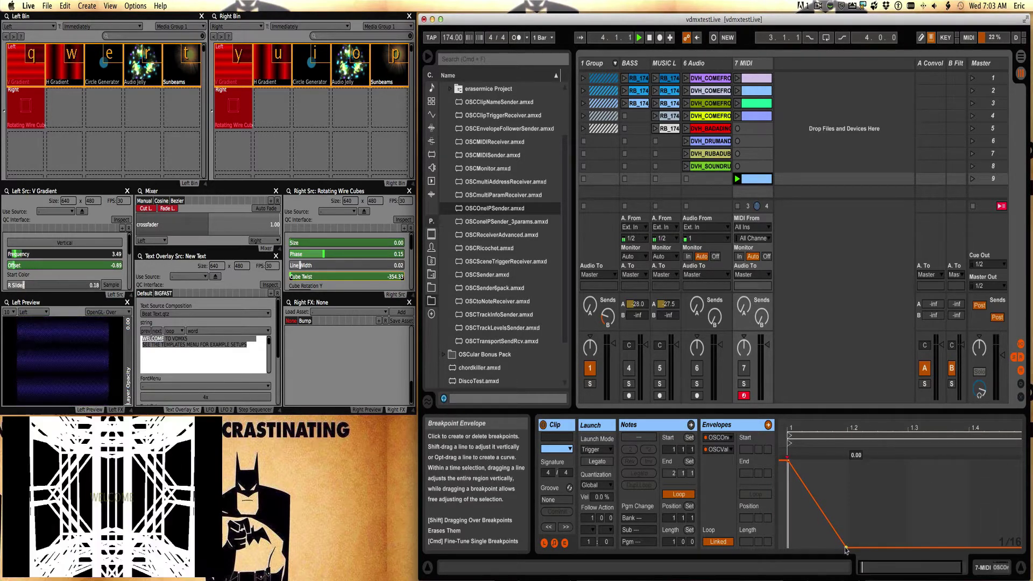
left_click_drag(847, 547, 966, 547)
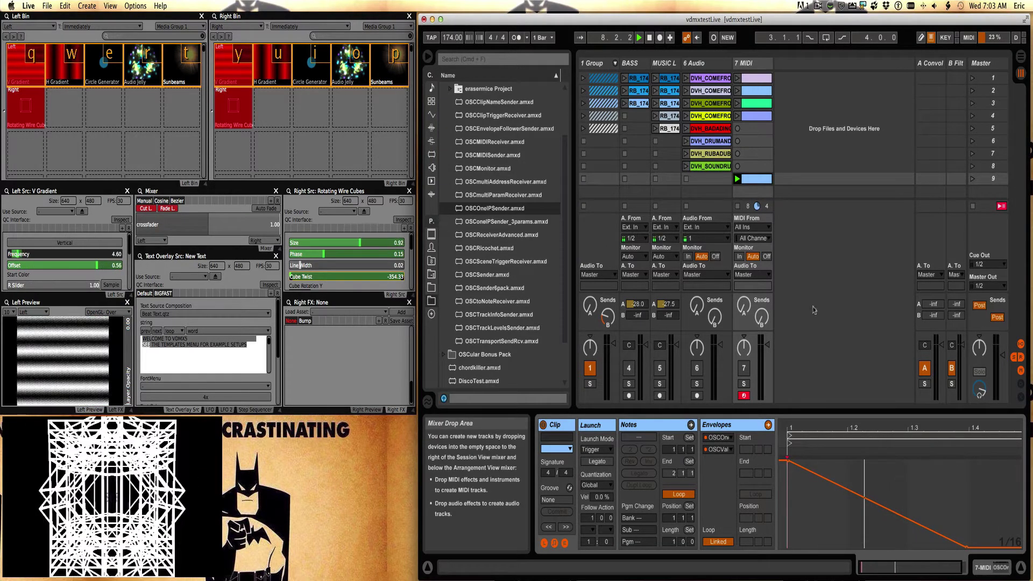
Draw the OSCVar2 envelope as a peak, a dip to zero, then a hold near 0.42.
left_click(718, 449)
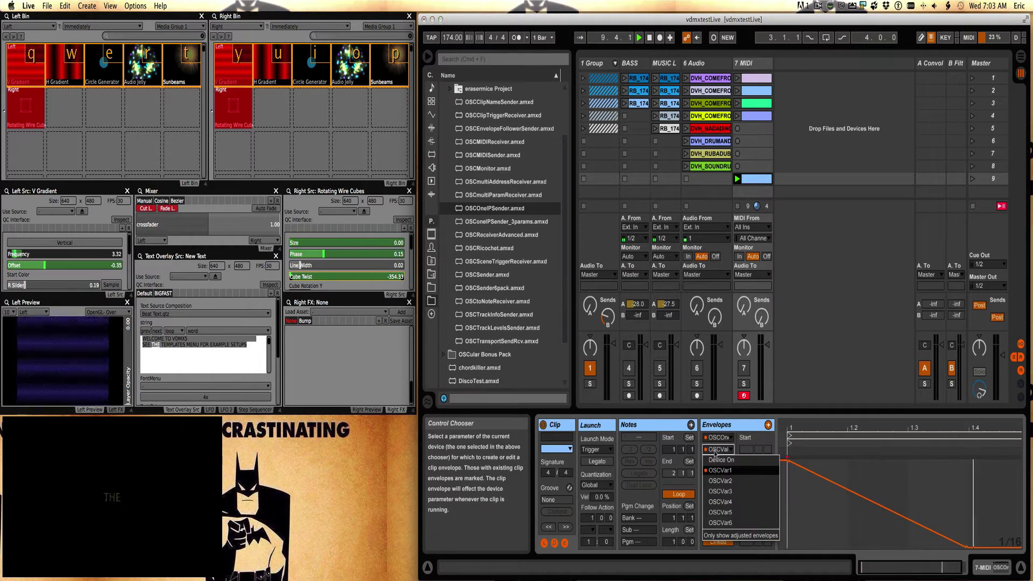
left_click(720, 481)
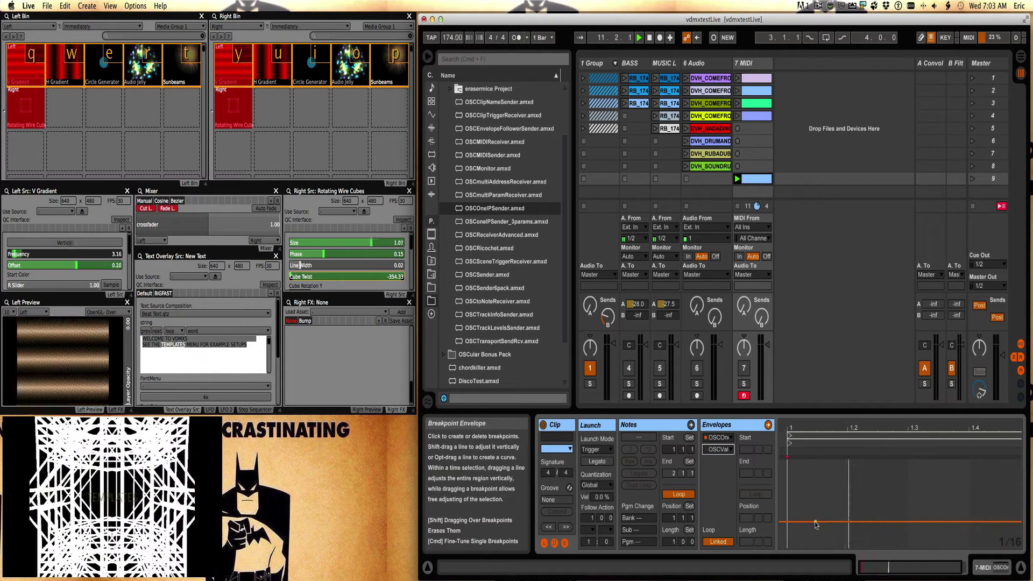
mouse_move(796, 507)
left_mouse_down()
mouse_move(796, 487)
mouse_move(788, 501)
left_mouse_up()
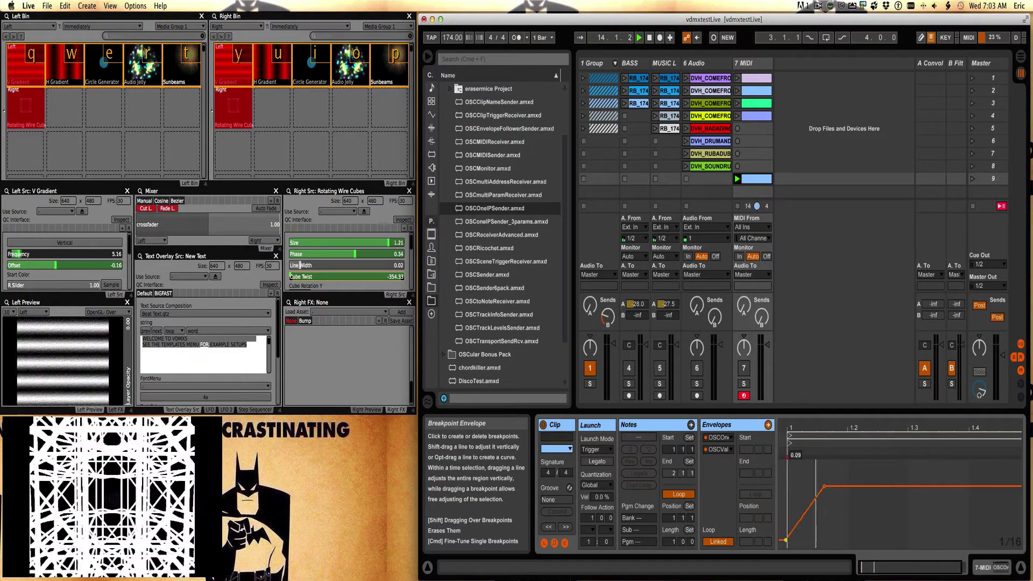
left_click_drag(787, 540, 786, 547)
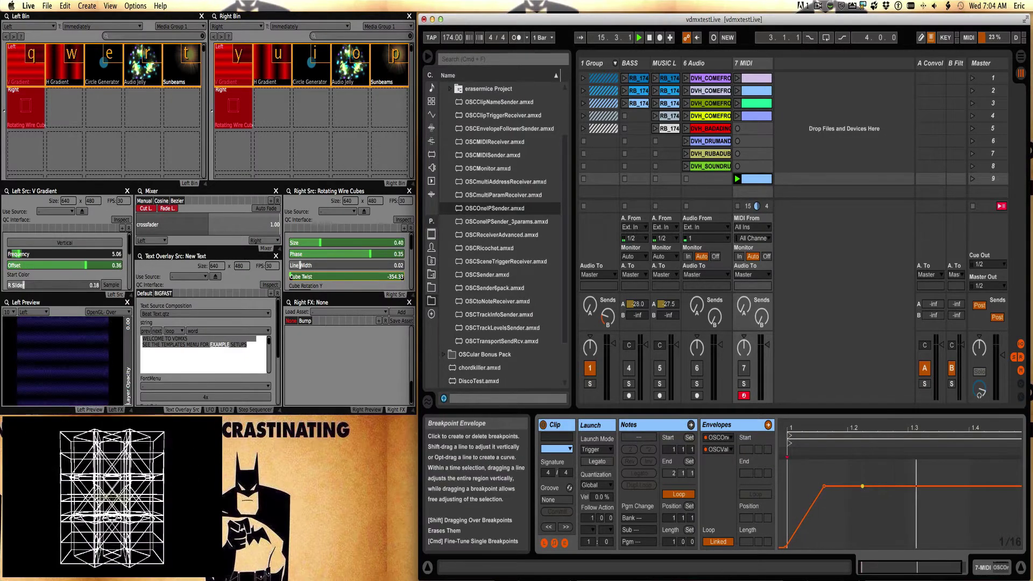
left_click_drag(863, 487, 877, 547)
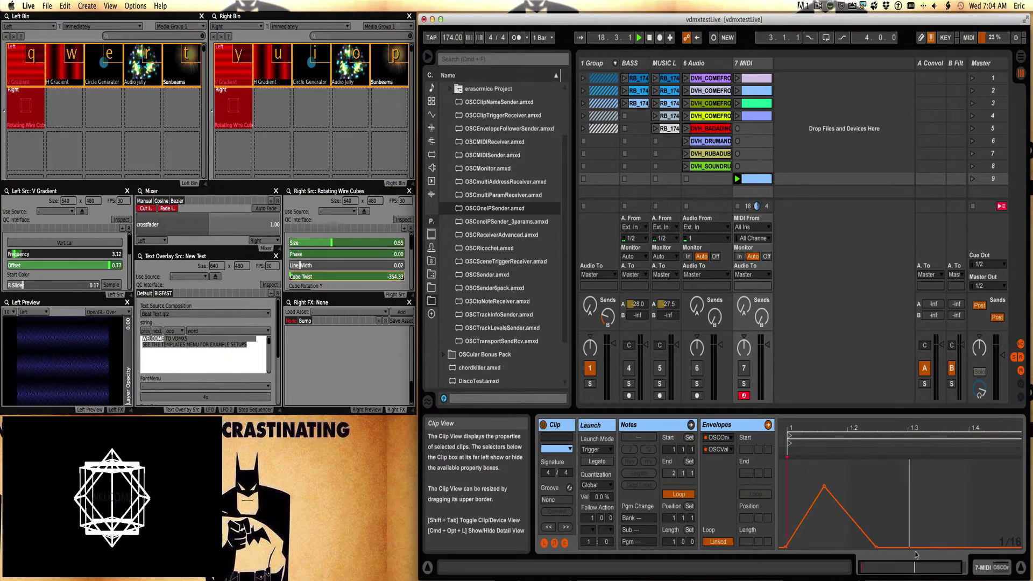
left_click_drag(915, 547, 907, 507)
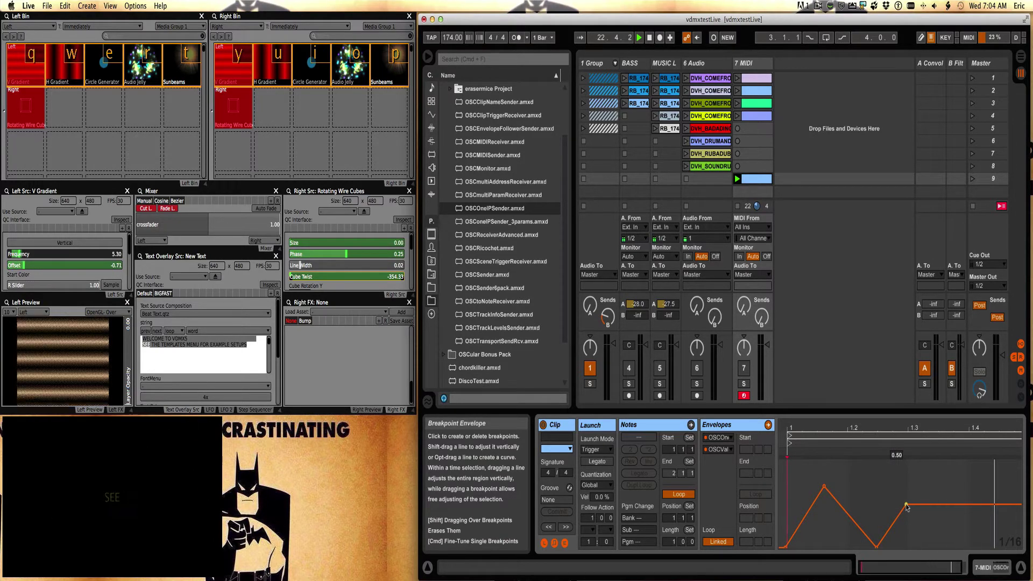
left_click(719, 450)
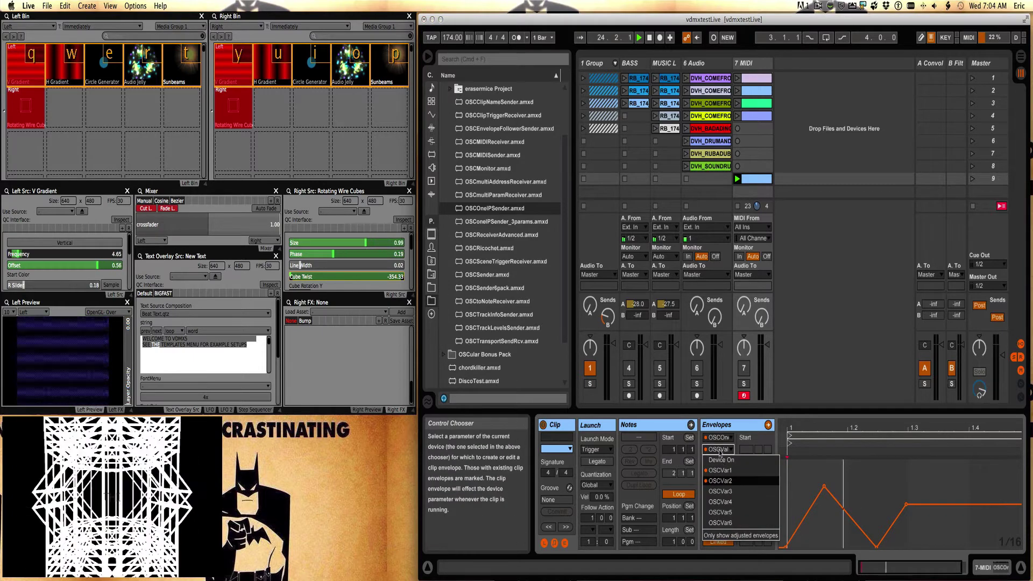
Shape the next OSCVar envelope: 0.85 start, step down, zero near loop end, then rise.
left_click(719, 491)
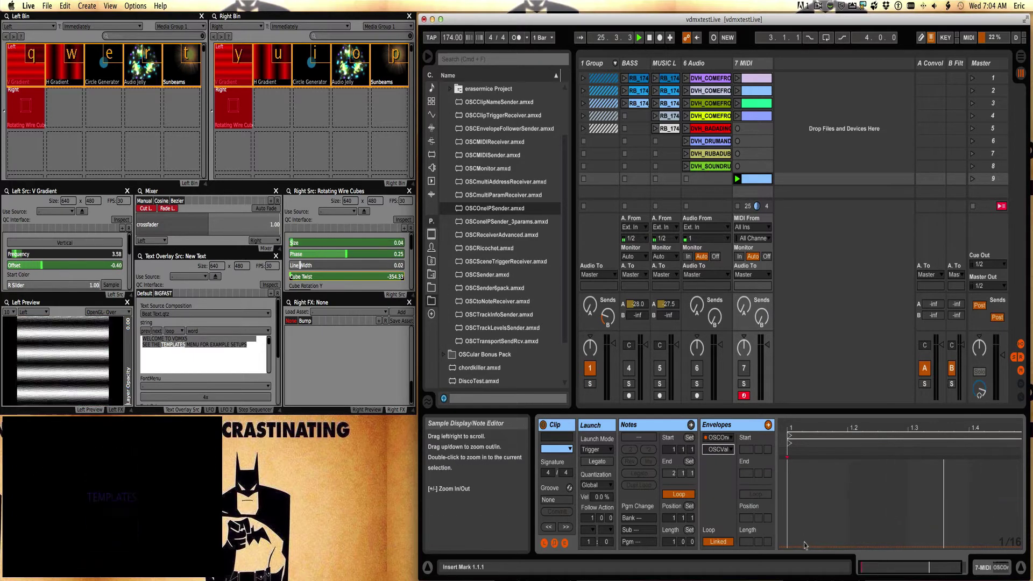
left_click_drag(804, 546, 847, 505)
left_click(853, 474)
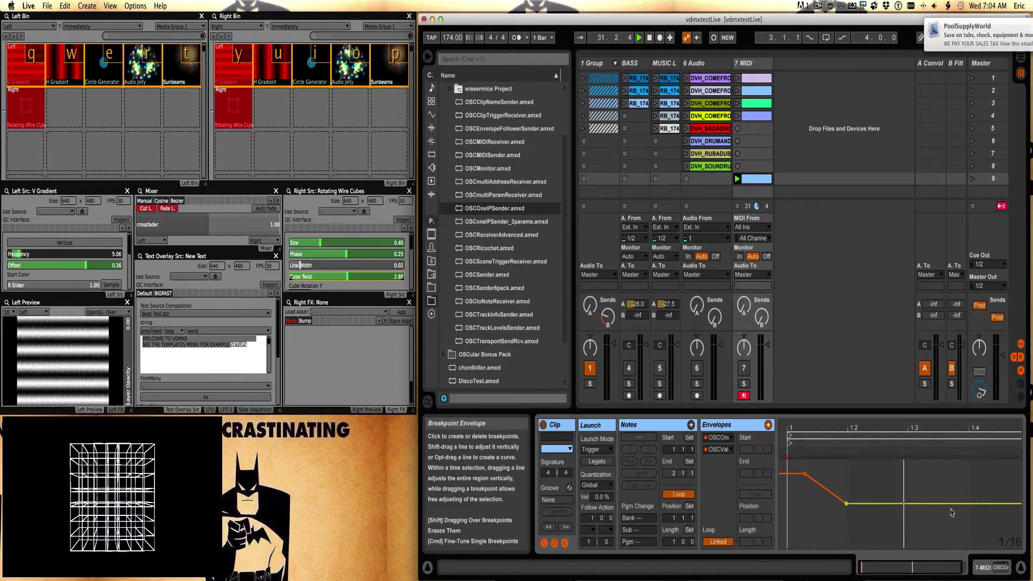
left_click(971, 505)
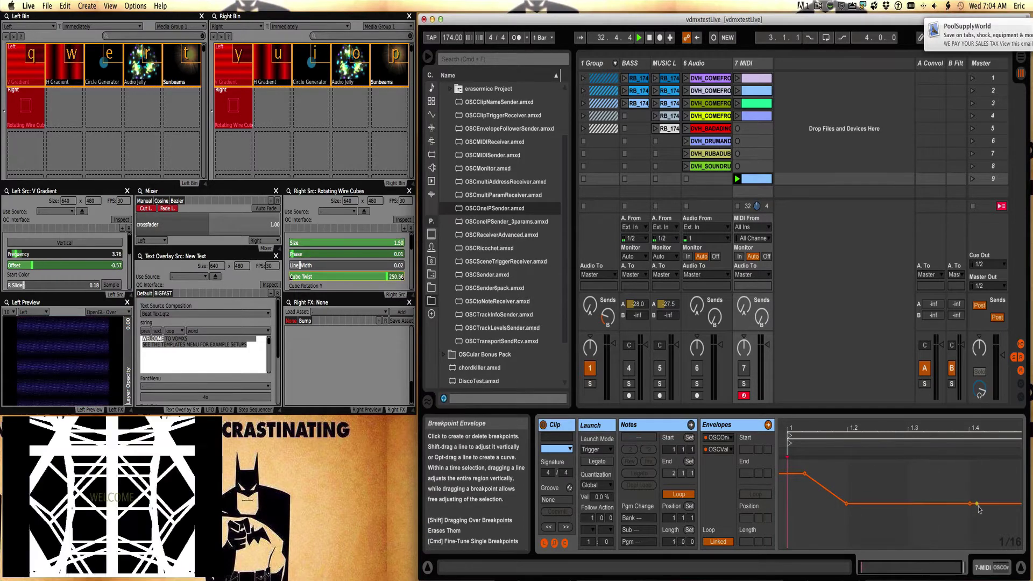
left_click_drag(990, 504, 992, 547)
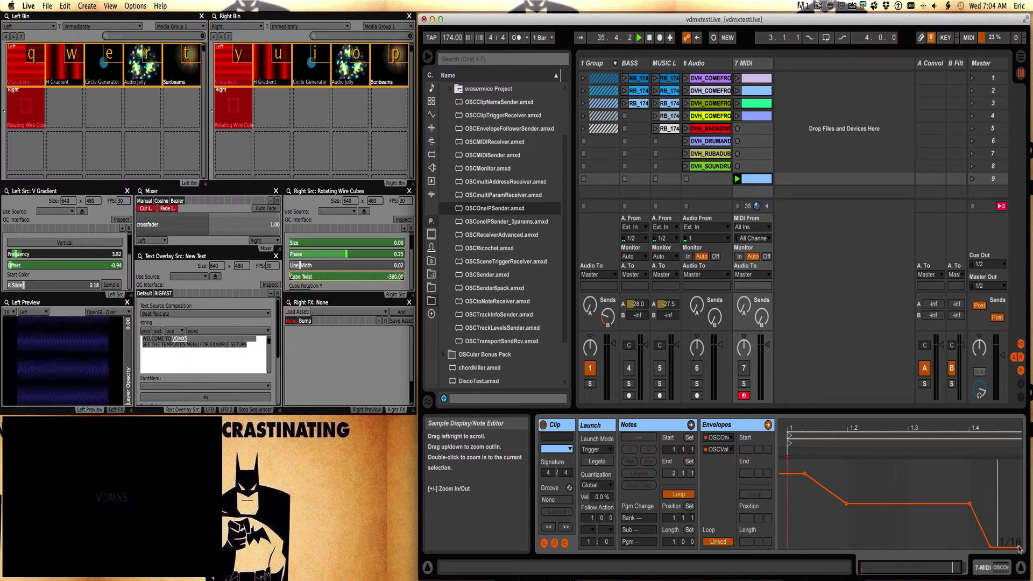
left_click_drag(1021, 548, 1015, 506)
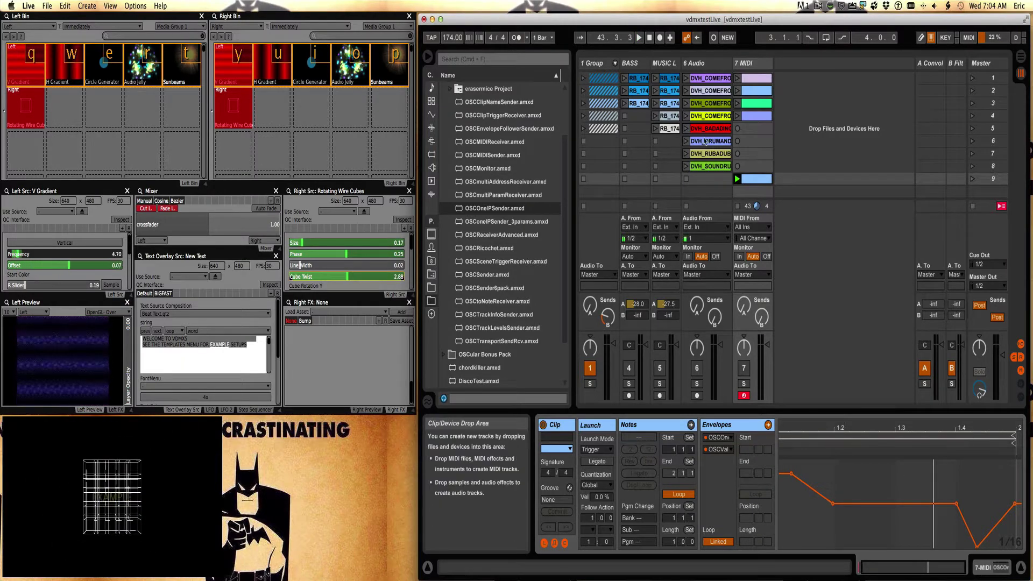
Place the 7 MIDI clip in slot 8 and clear its current envelope.
left_click(736, 180)
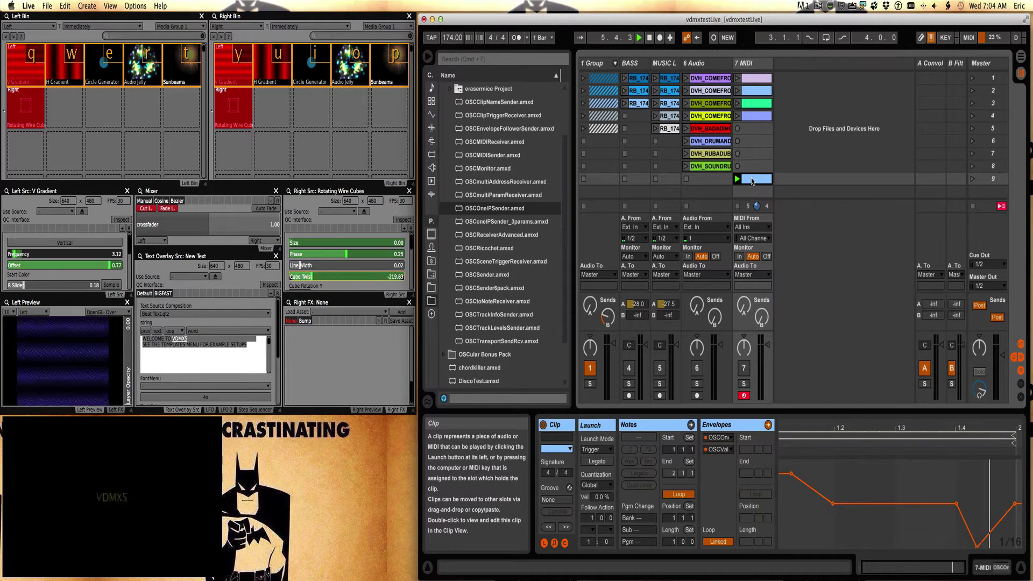
left_click_drag(754, 173, 752, 167)
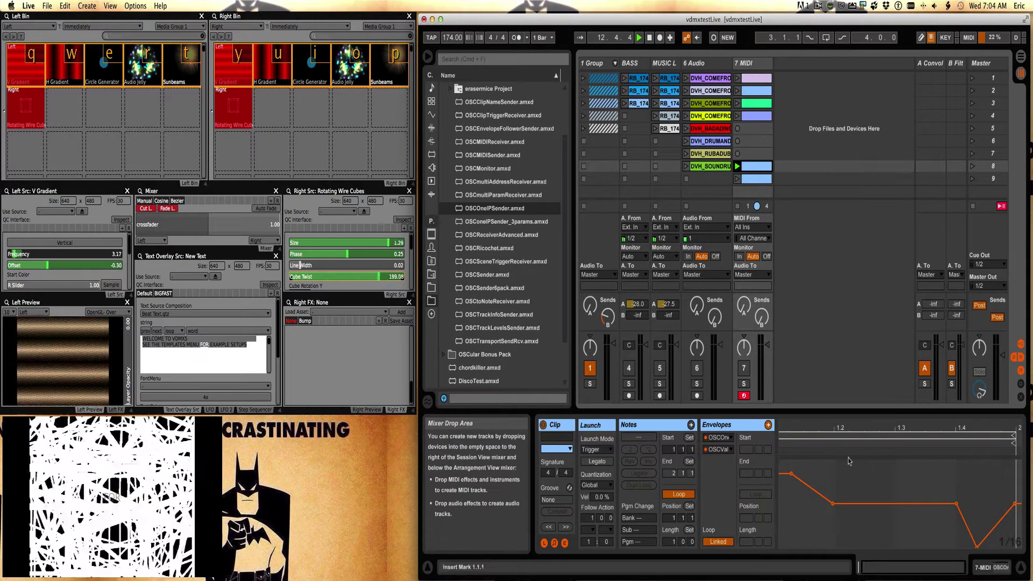
right_click(861, 478)
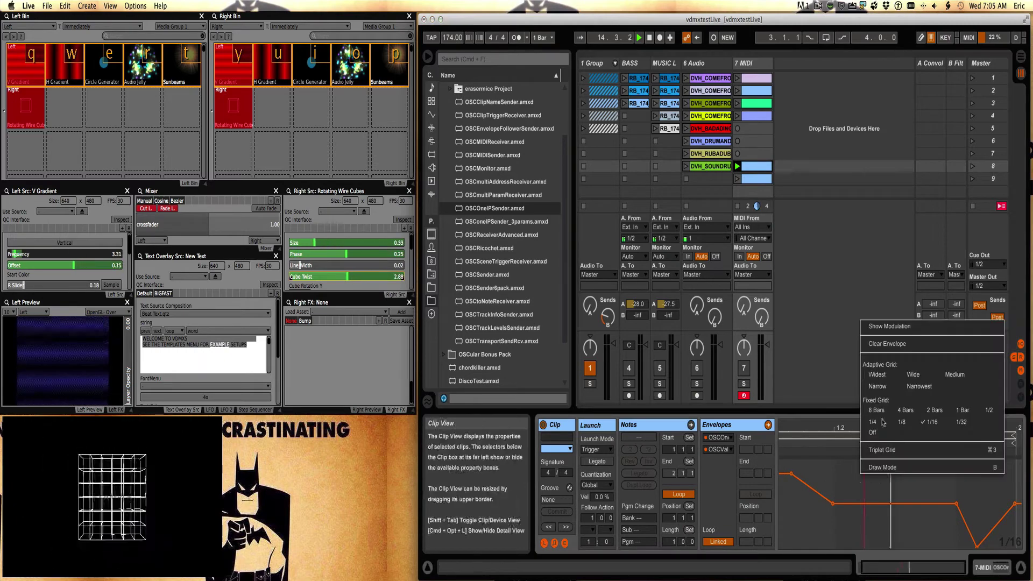
left_click(882, 349)
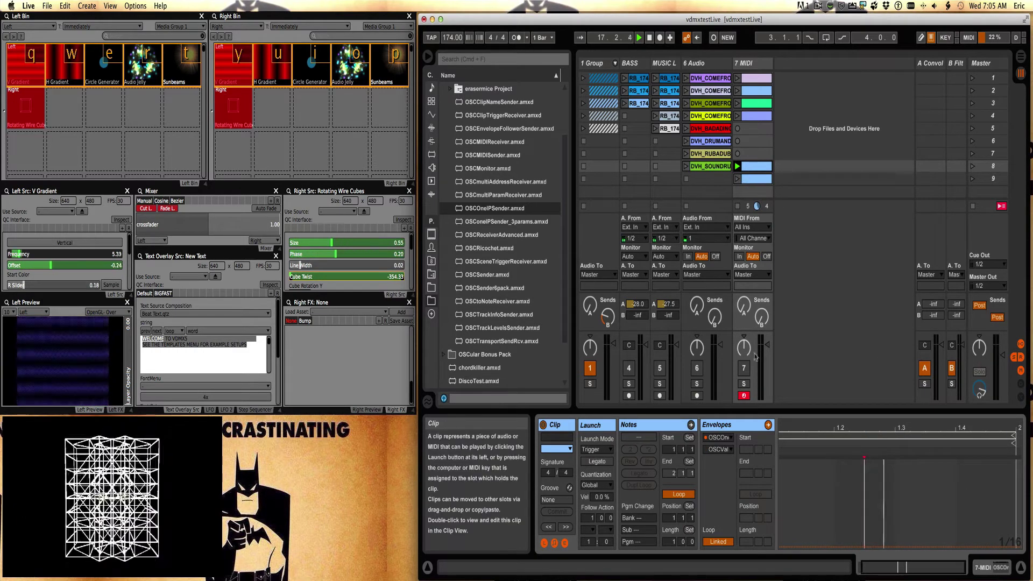
Clear the OSCVar2 envelope as well and relaunch the clip in slot 9.
left_click(723, 450)
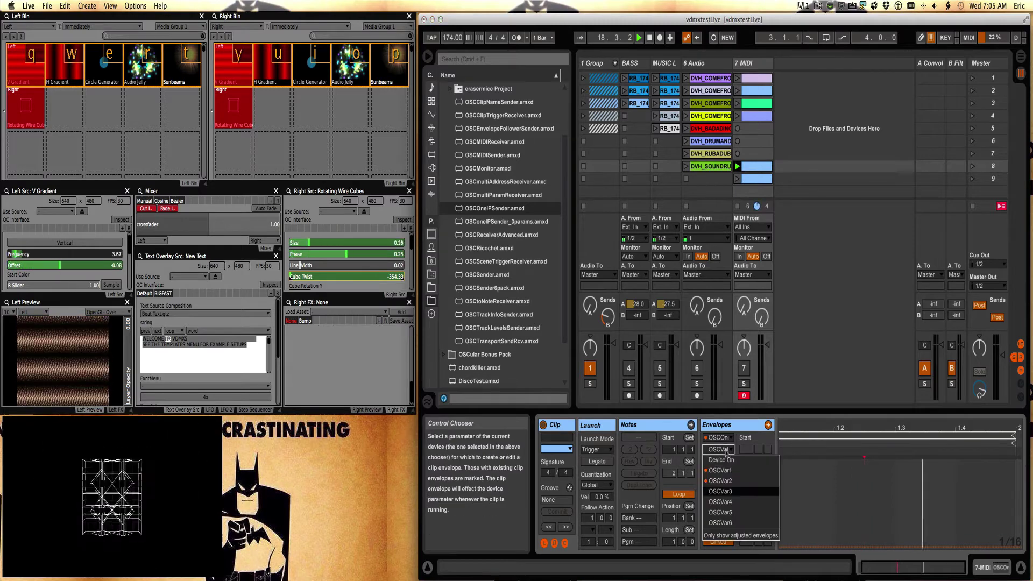
left_click(720, 480)
right_click(882, 498)
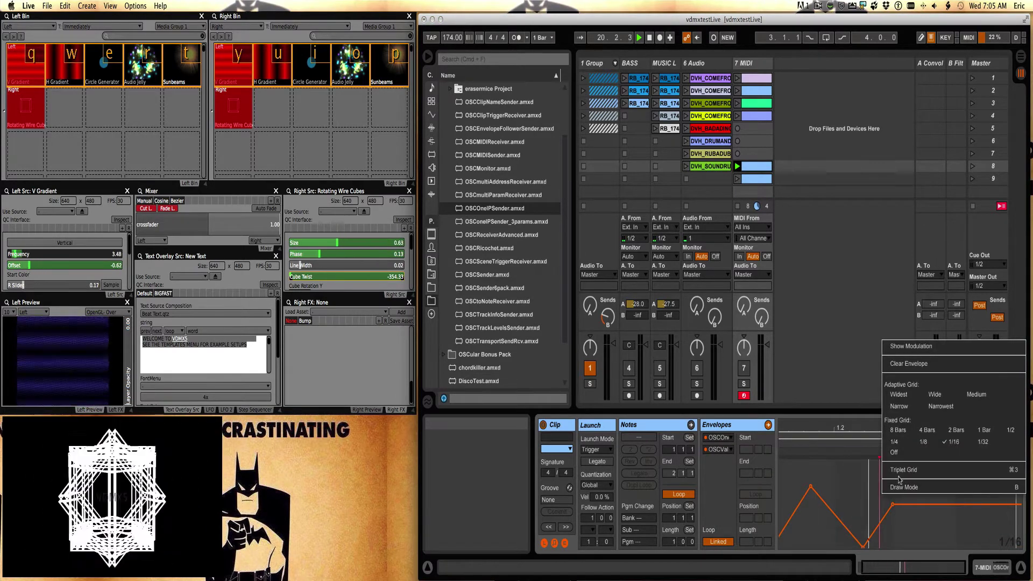
left_click(902, 367)
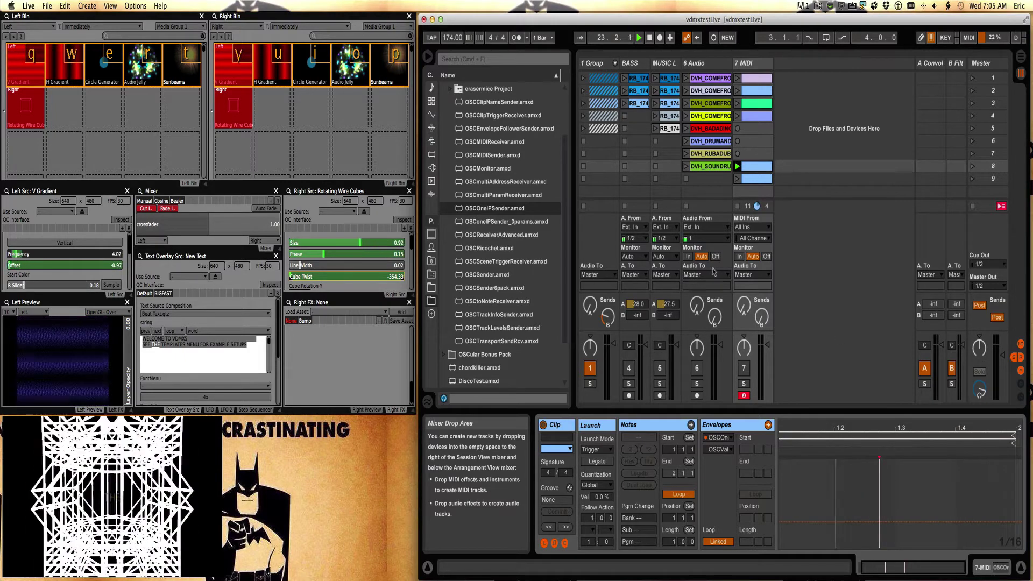
left_click(737, 180)
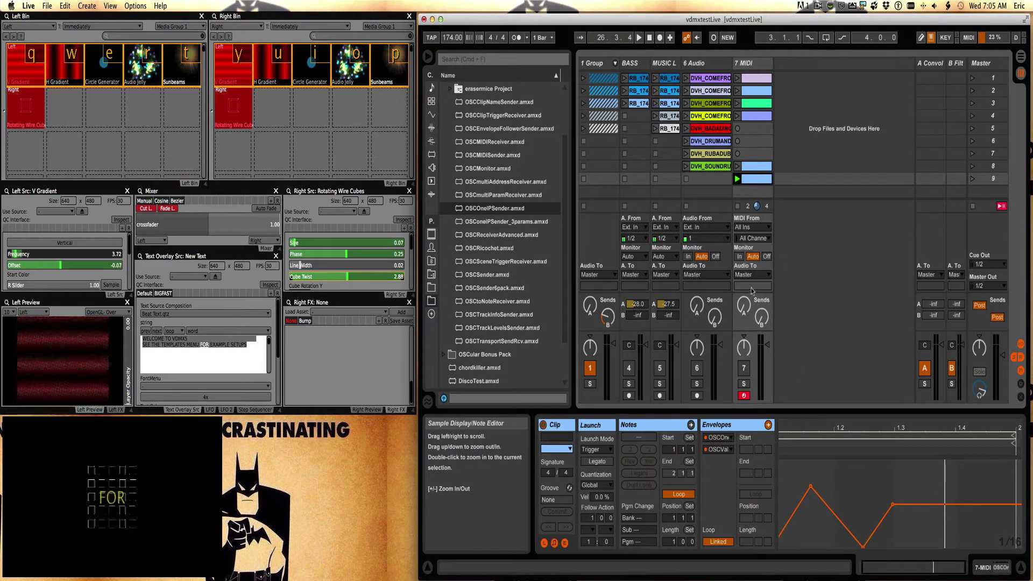
Launch the 1 Group's slot 1 clips, mute BASS and MUSIC L, and expand the group.
left_click(754, 171)
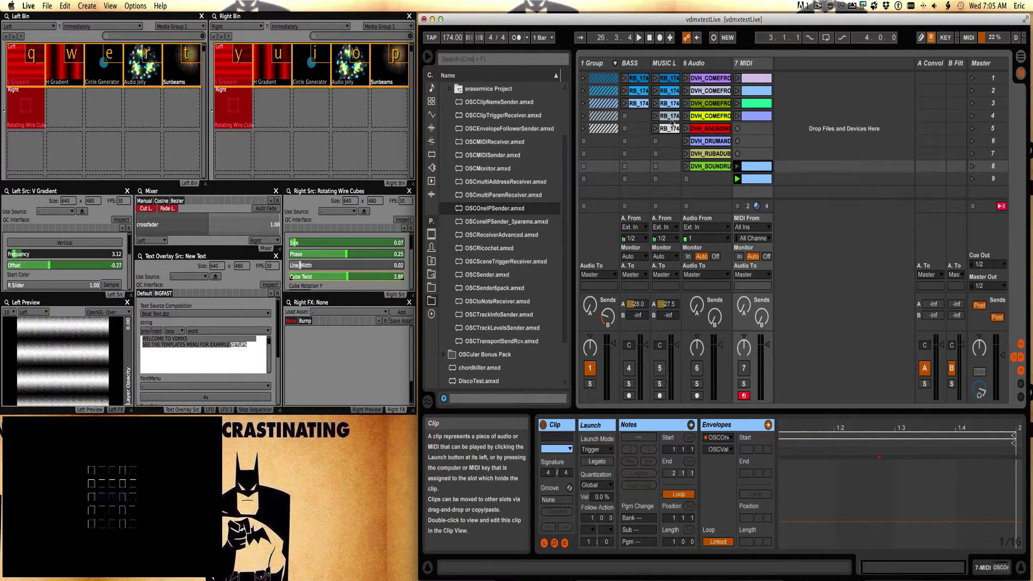
left_click(599, 65)
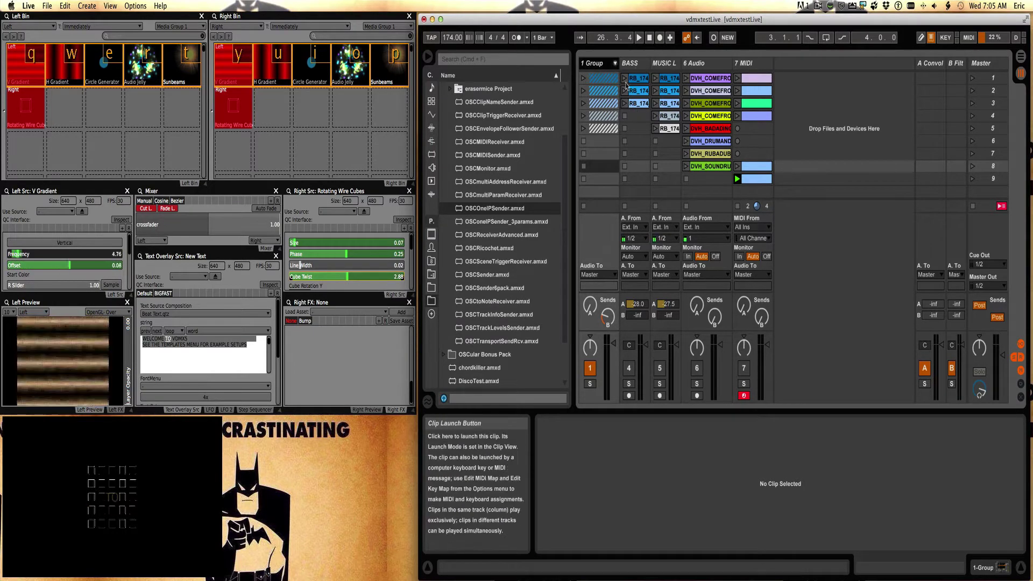
left_click(625, 78)
left_click(655, 79)
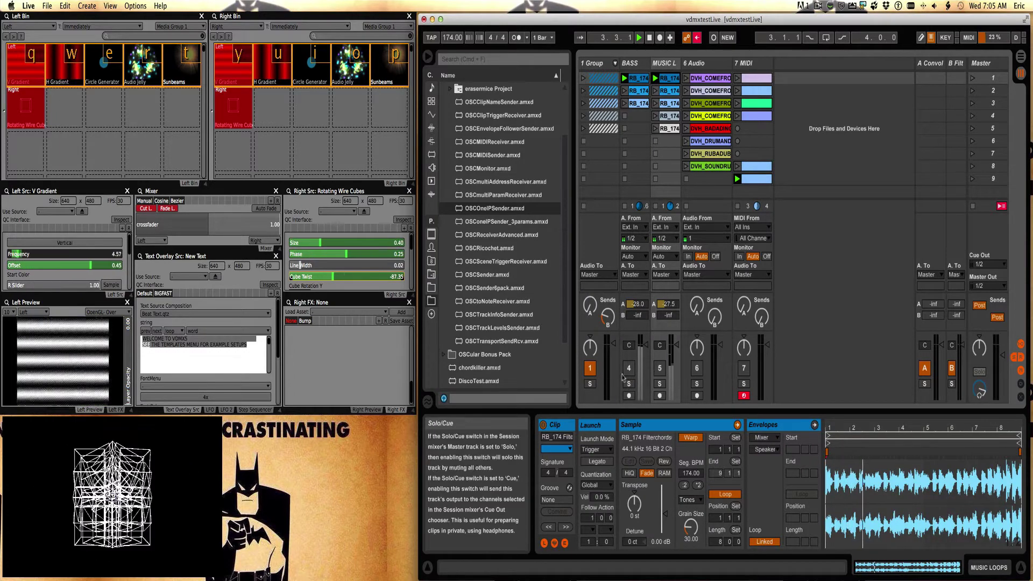
left_click(628, 369)
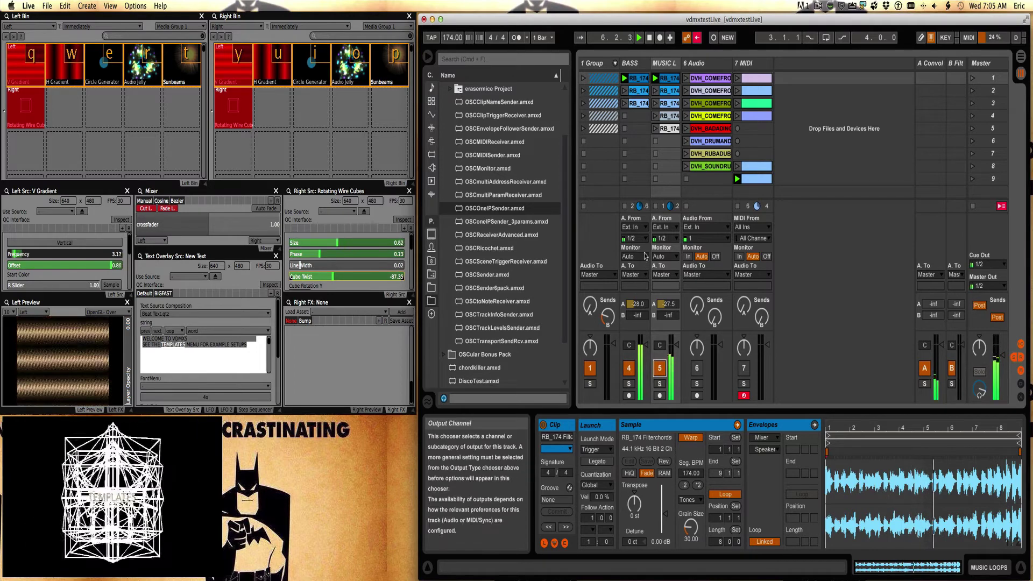
left_click(628, 369)
left_click(660, 368)
left_click(582, 78)
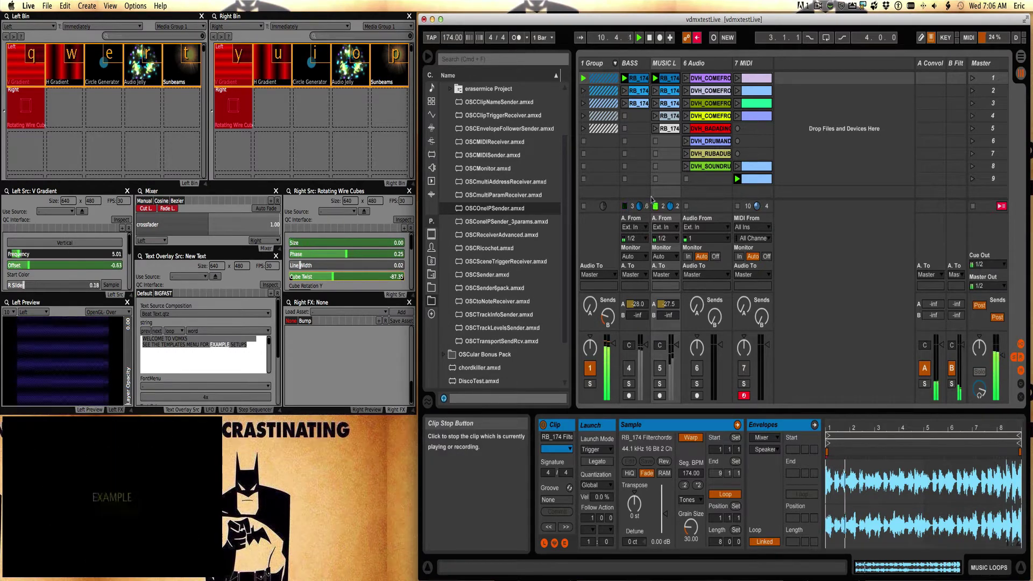
left_click(615, 64)
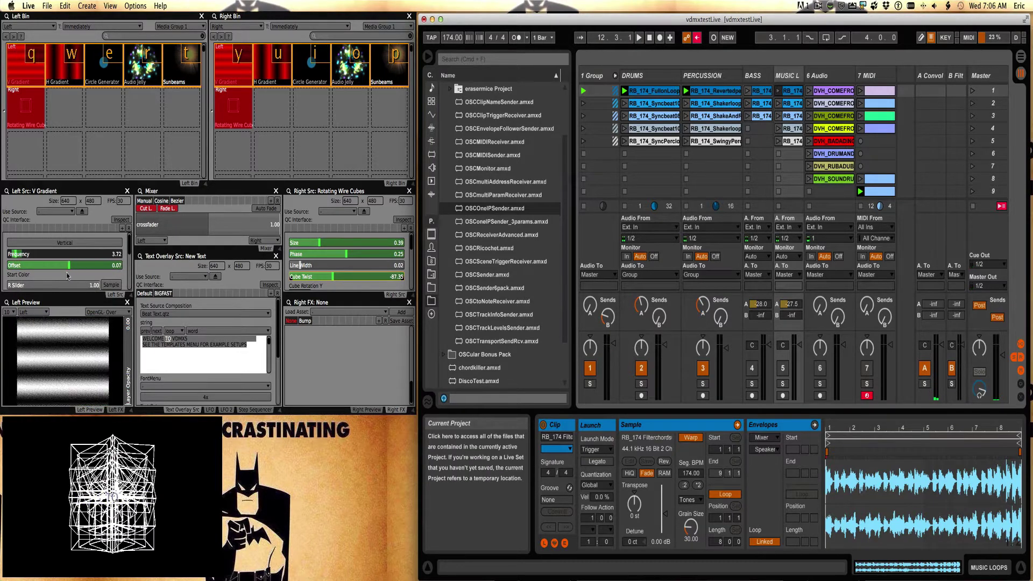
Fade VDMX5's crossfader fully to the left layer, then show Live's empty device chain.
left_click(26, 78)
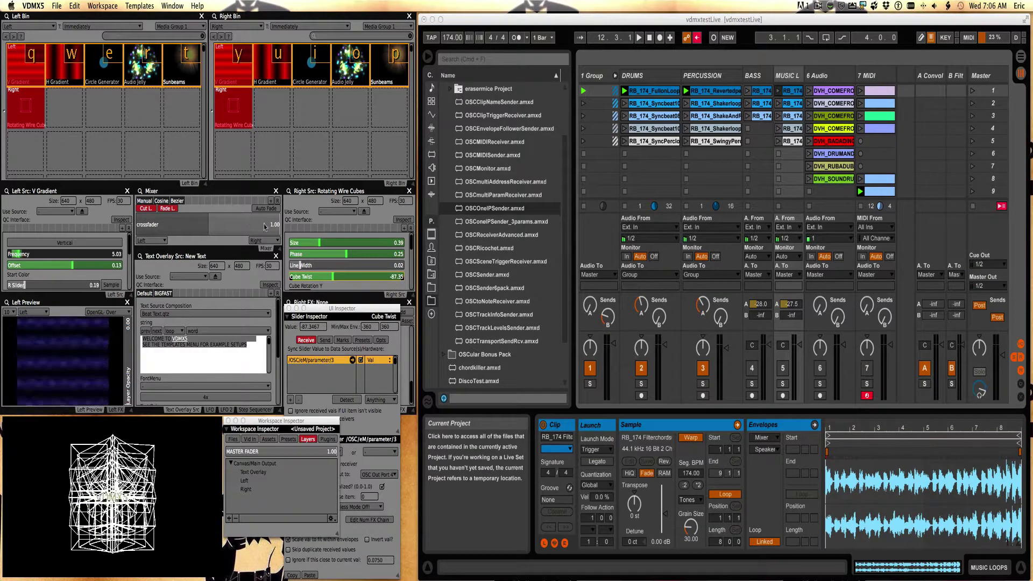
left_click_drag(268, 226, 115, 230)
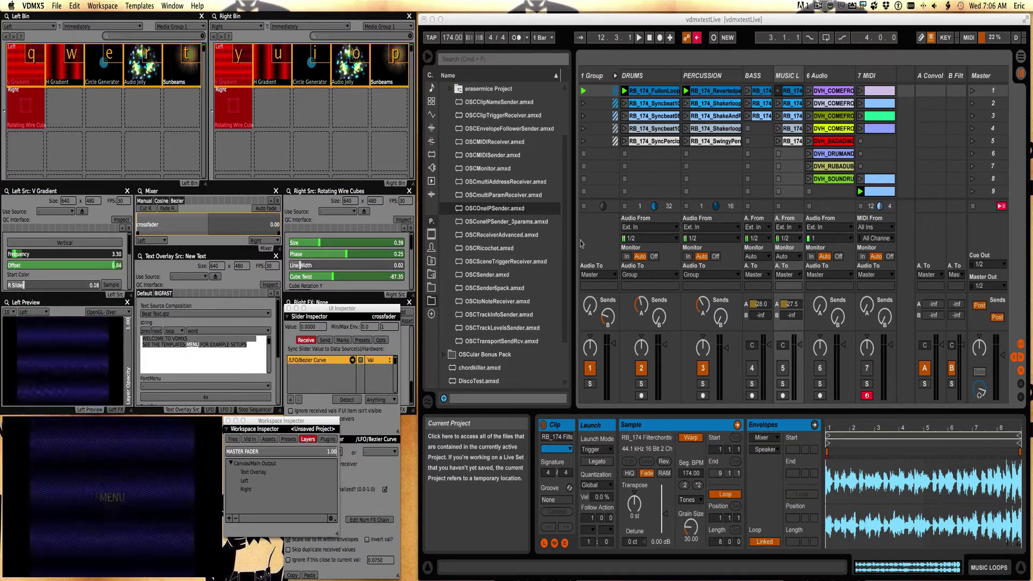
left_click(593, 79)
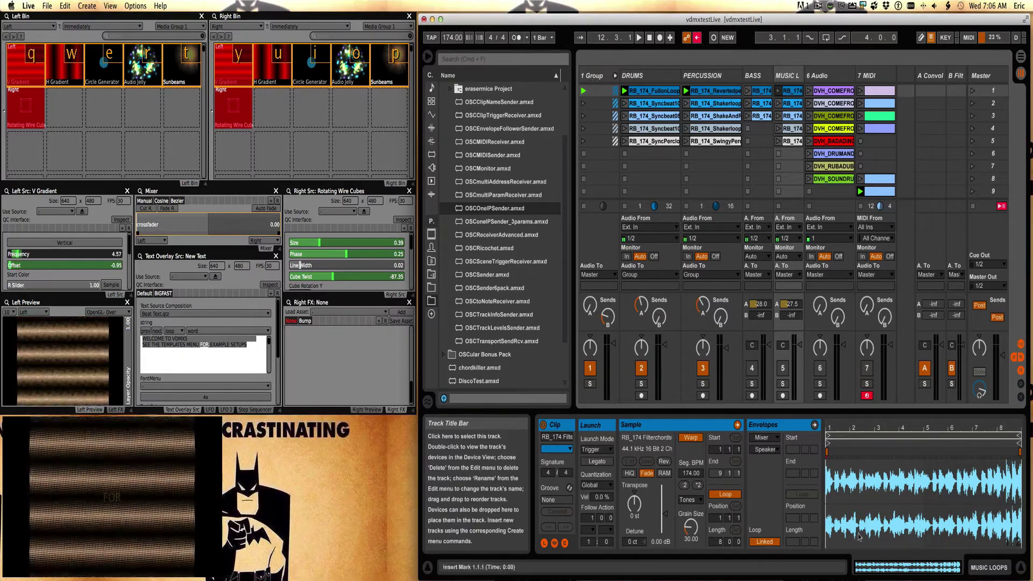
key("shift+Tab")
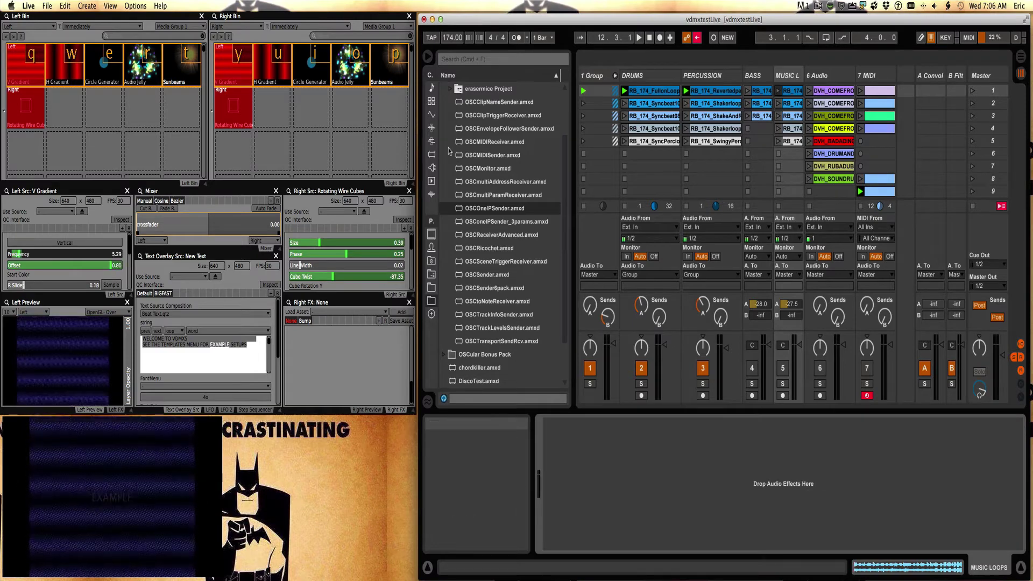
Add an Auto Filter from Audio Effects to the track's device chain.
scroll(461, 145, "up", 3)
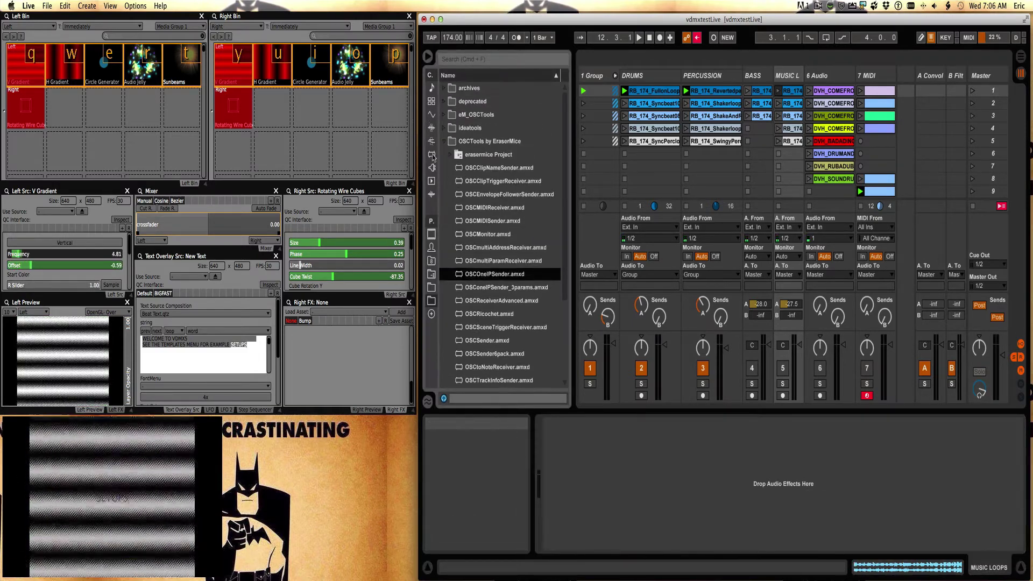
left_click(432, 128)
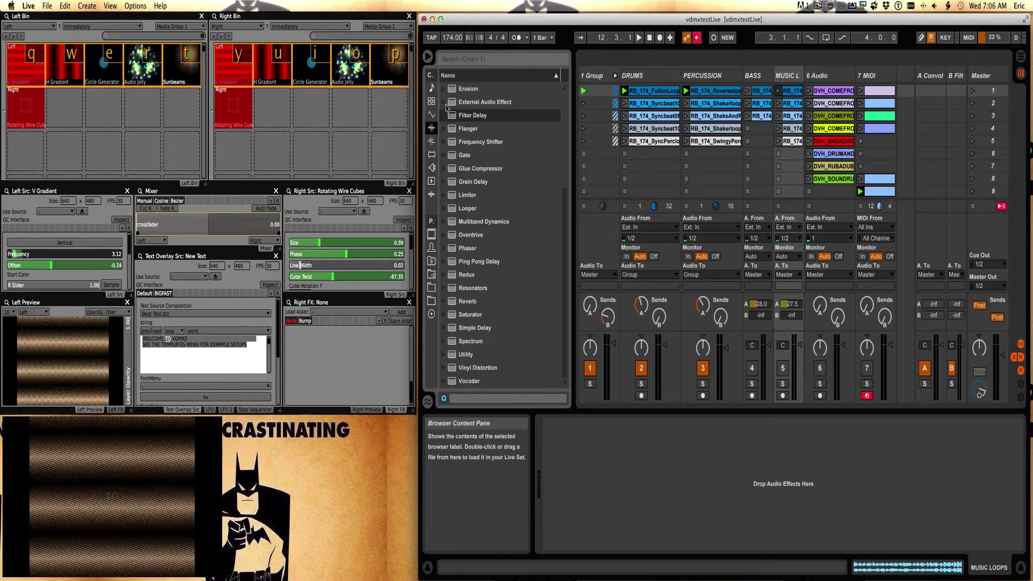
scroll(444, 124, "up", 4)
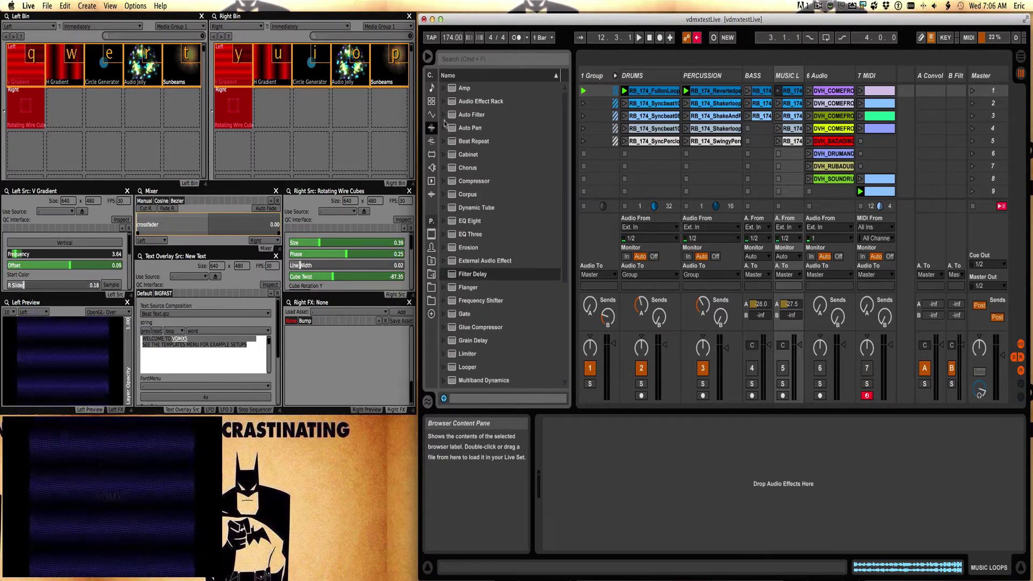
left_click(444, 115)
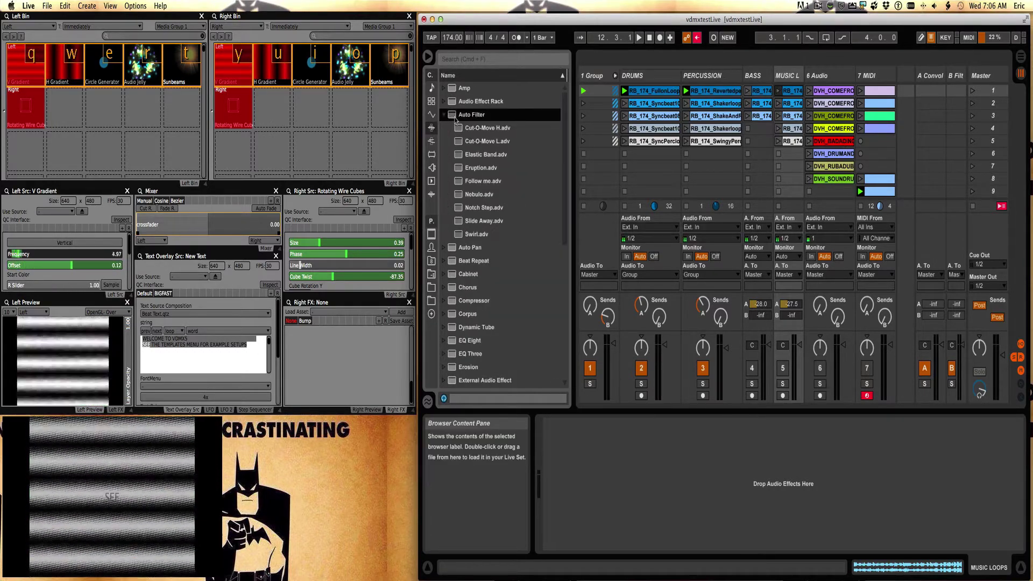
left_click_drag(558, 414, 576, 490)
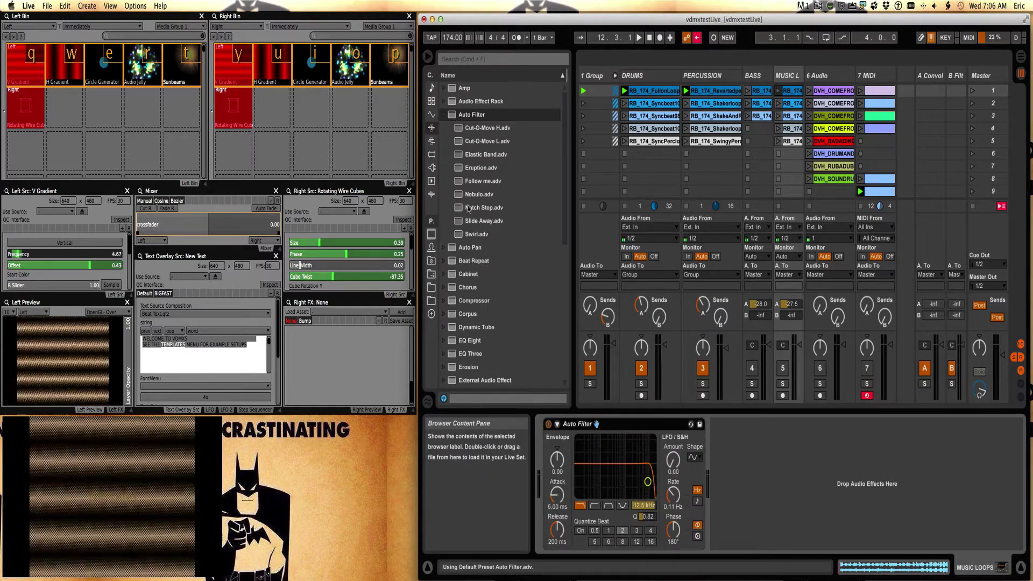
Place OSCReceiverAdvanced.amxd from the OSC tools folder after the Auto Filter.
left_click(431, 302)
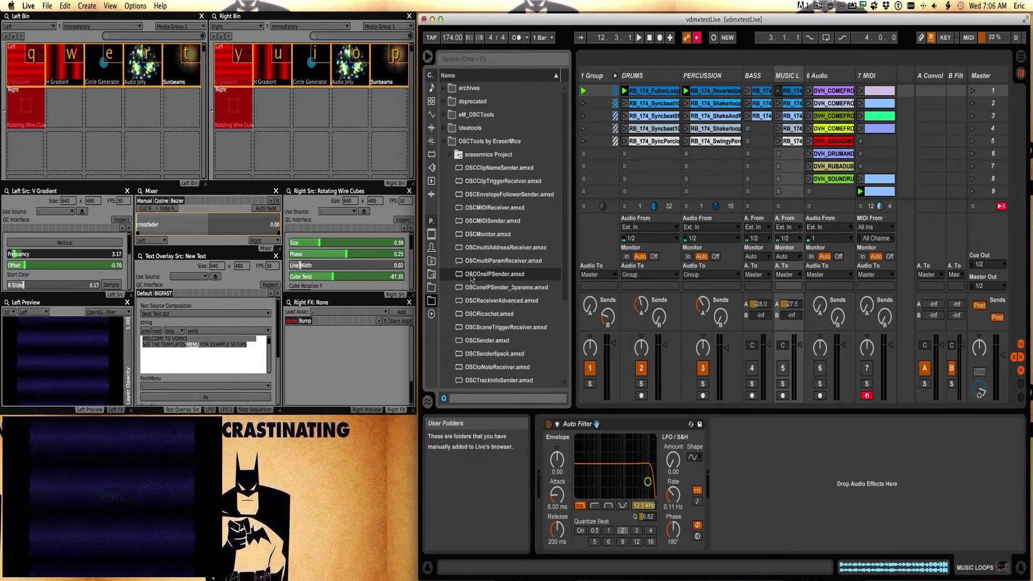
scroll(494, 243, "down", 2)
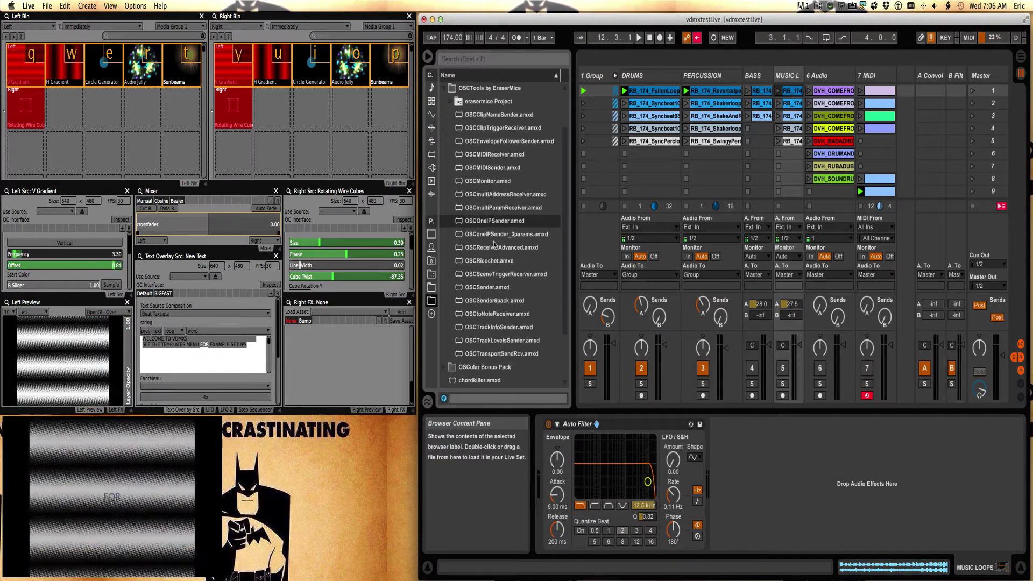
left_click(461, 248)
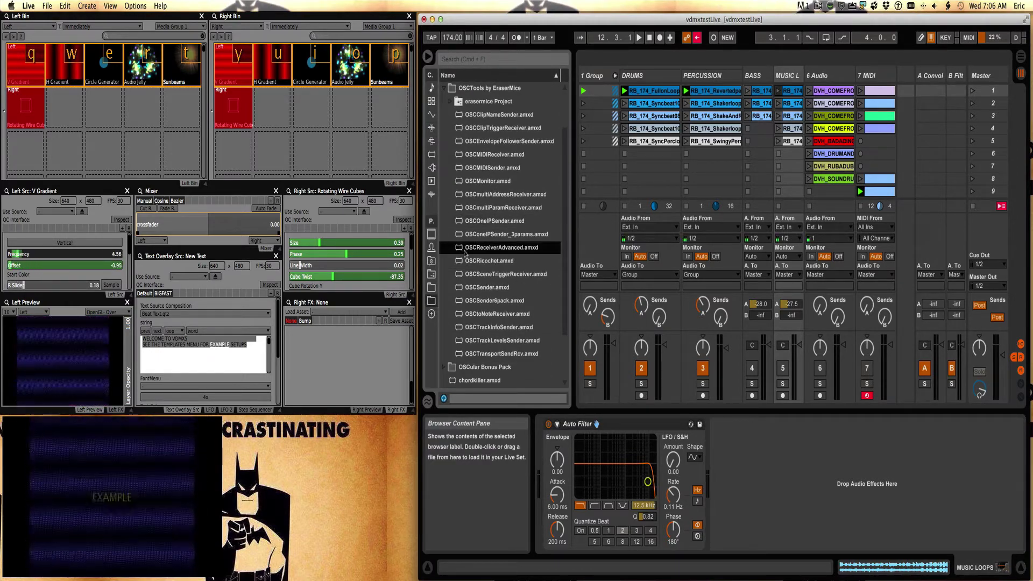
left_click_drag(480, 248, 744, 456)
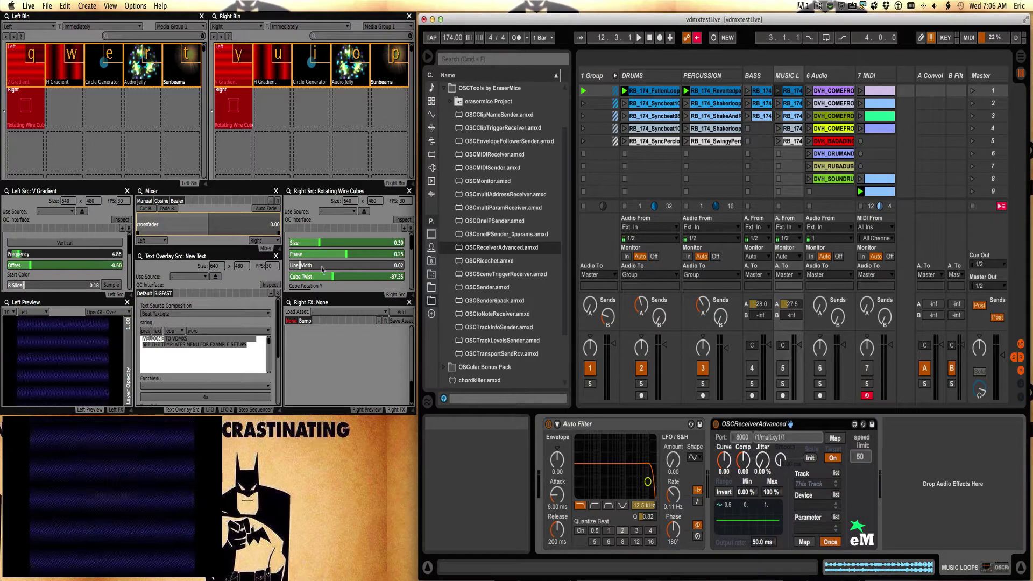
Add an OSC send to VDMX's Frequency slider with message address /fromVDMX/freq.
left_click(64, 263)
left_click(52, 258)
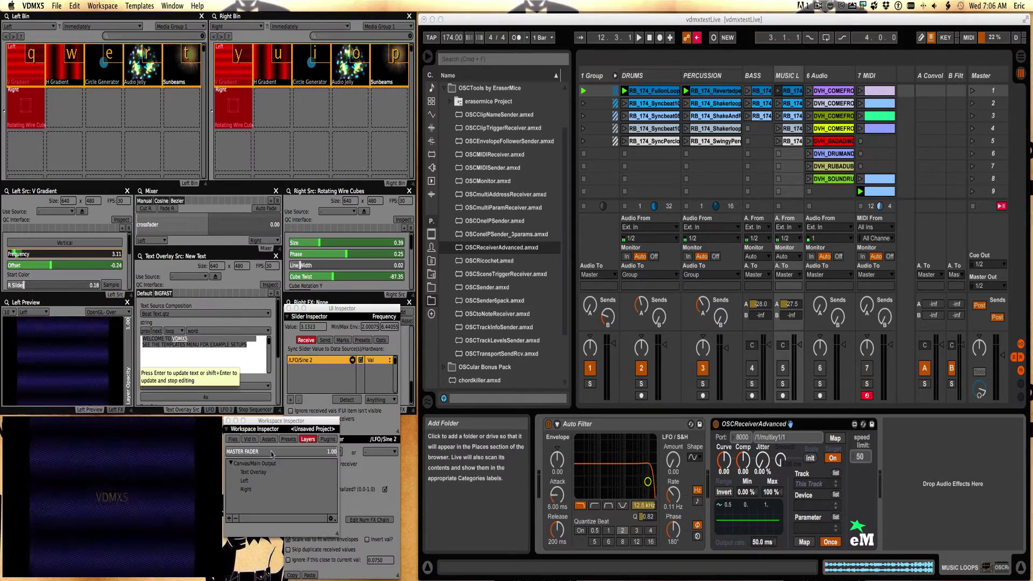
left_click(325, 340)
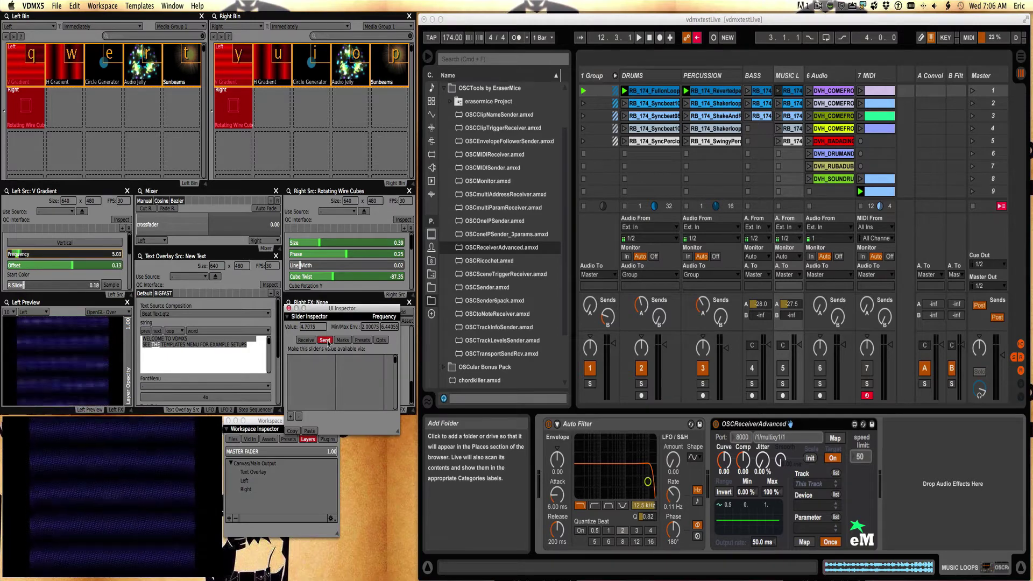
left_click(291, 415)
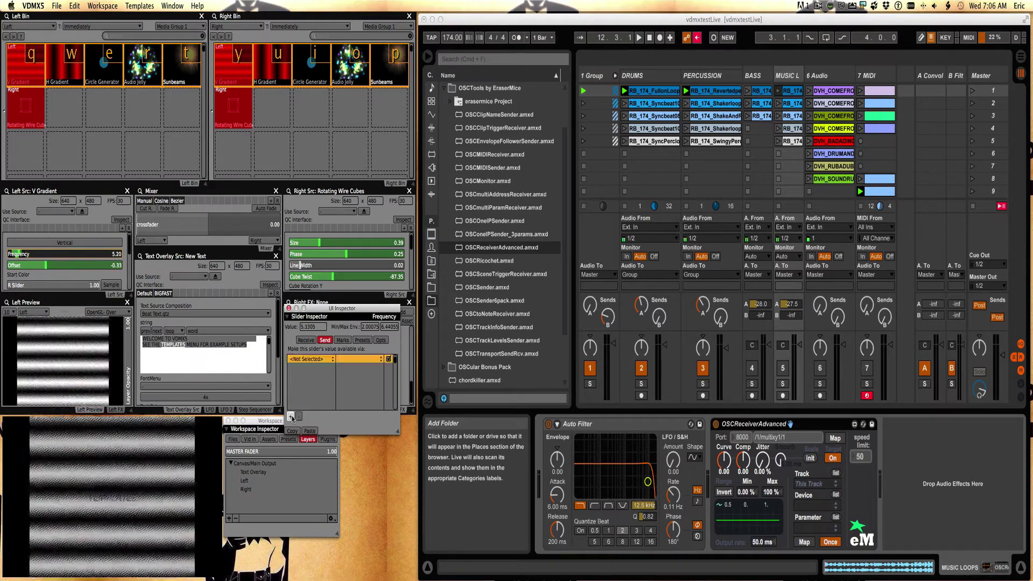
left_click(306, 359)
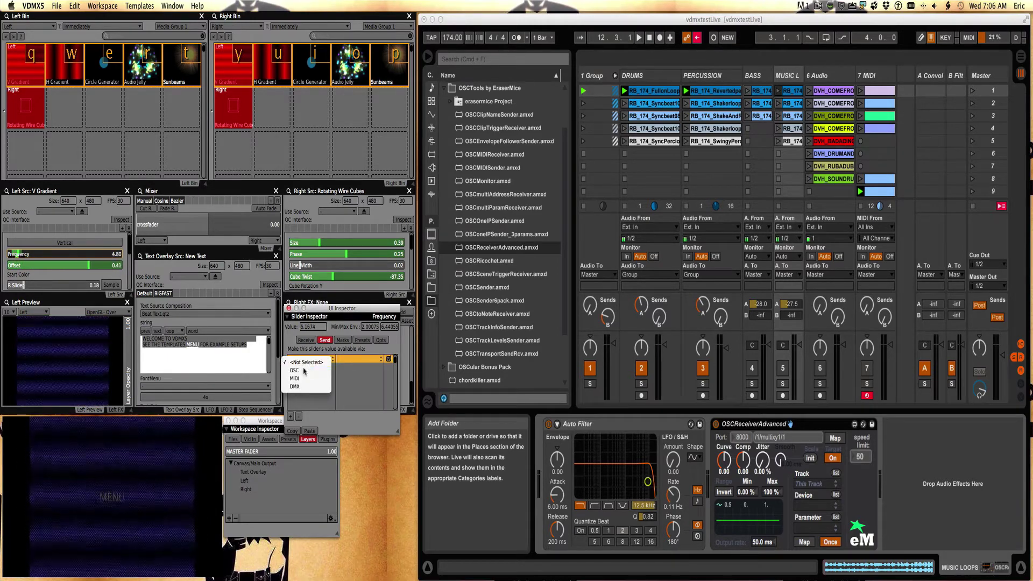
left_click(304, 370)
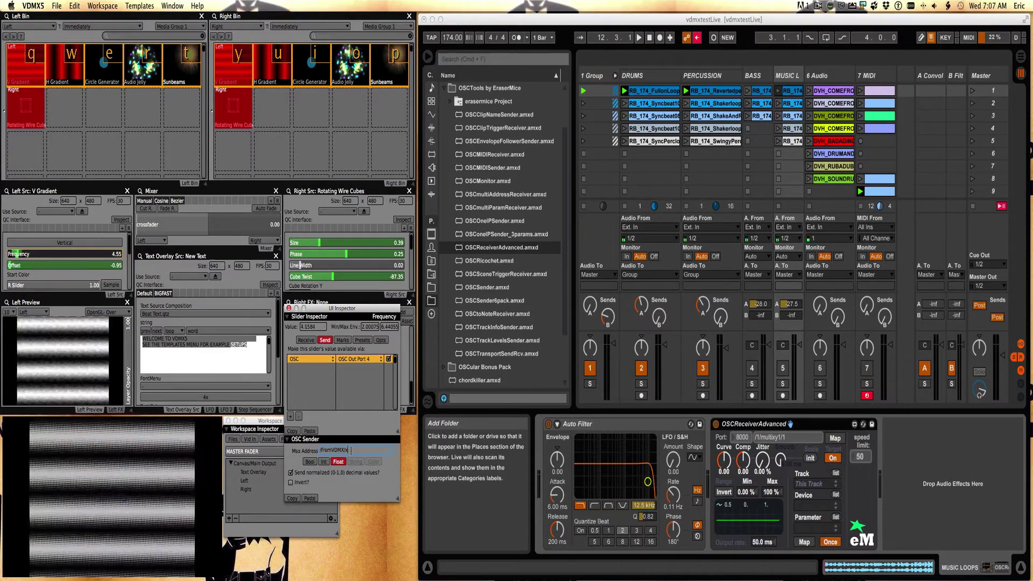
type("fre")
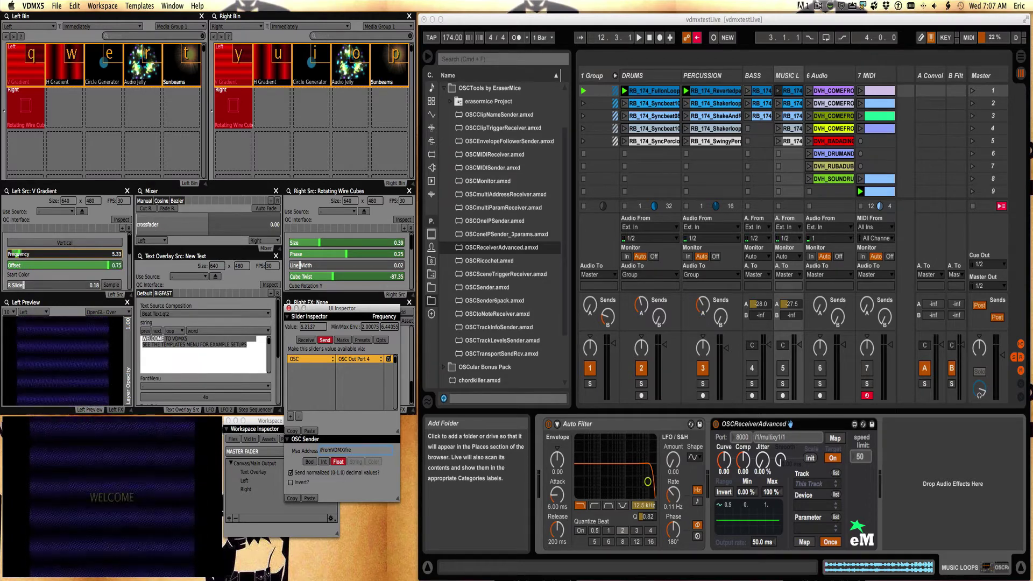
type("q")
key("Return")
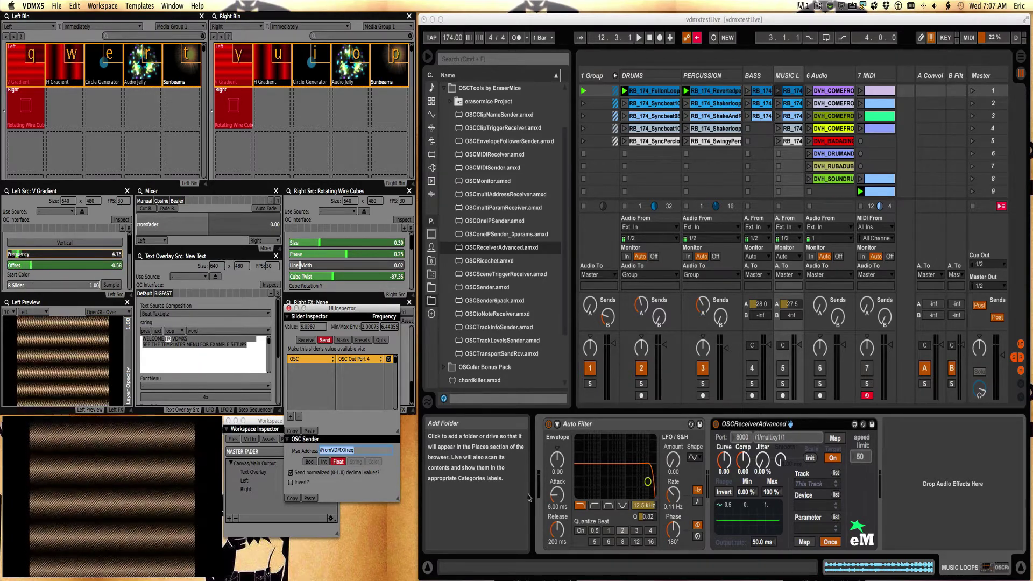
left_click(746, 440)
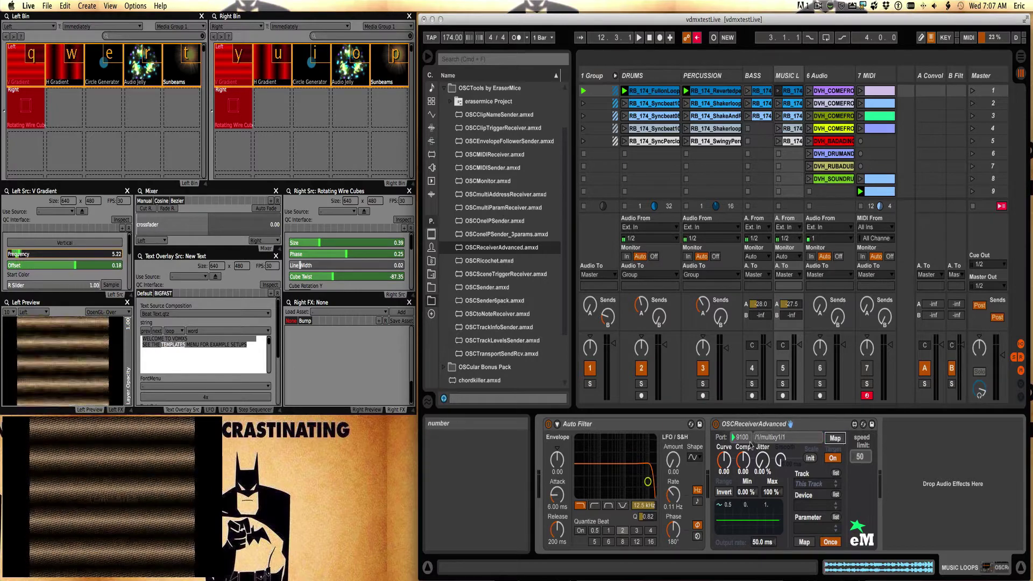
left_click_drag(749, 444, 749, 433)
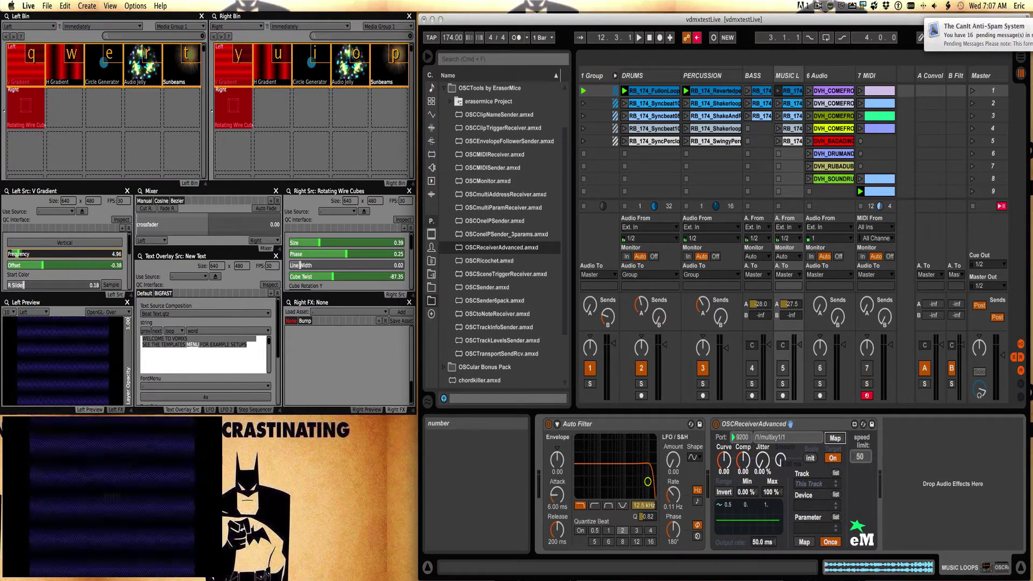
left_click(836, 439)
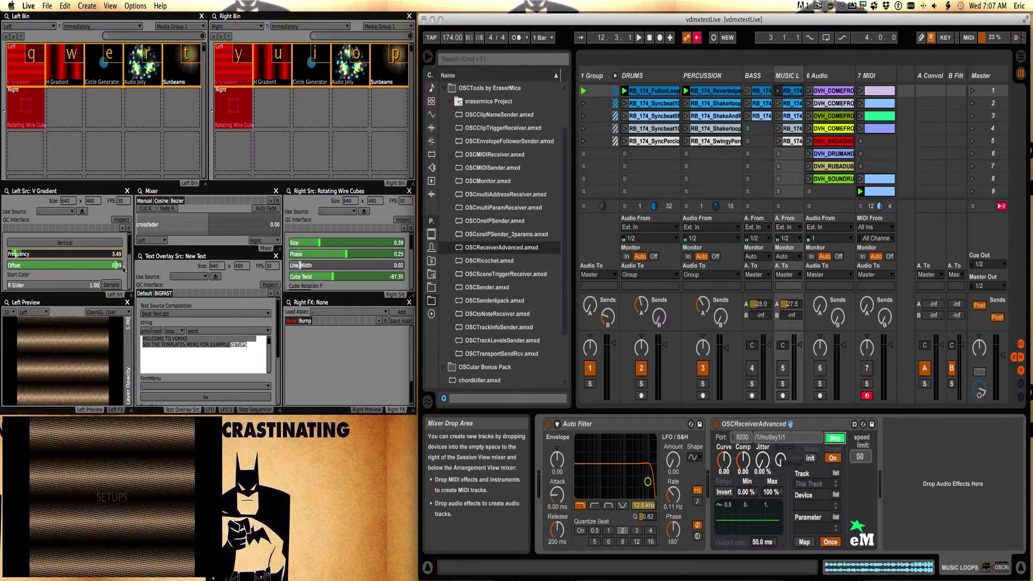
left_click(76, 254)
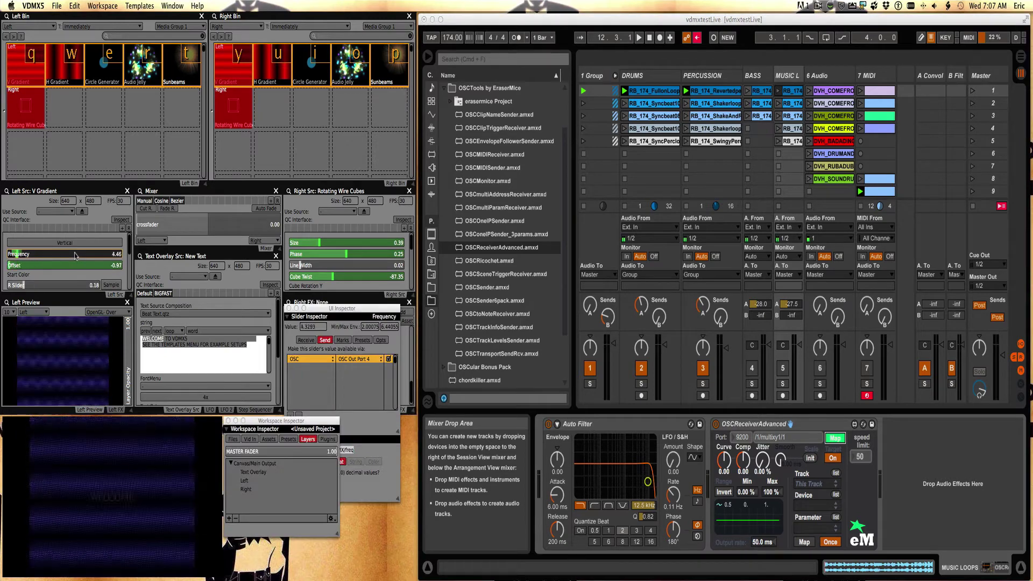
left_click(353, 384)
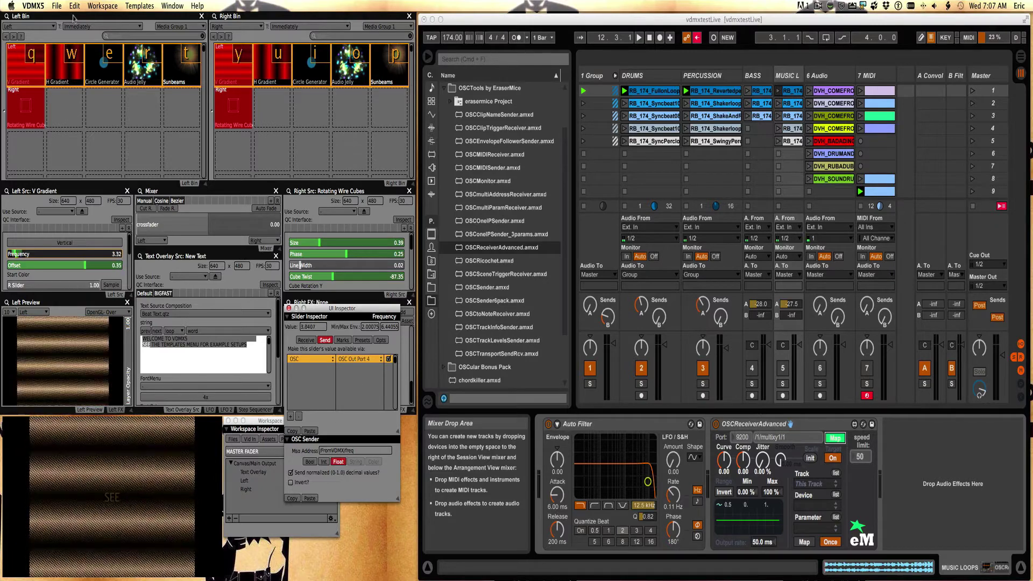
left_click(33, 6)
left_click(44, 36)
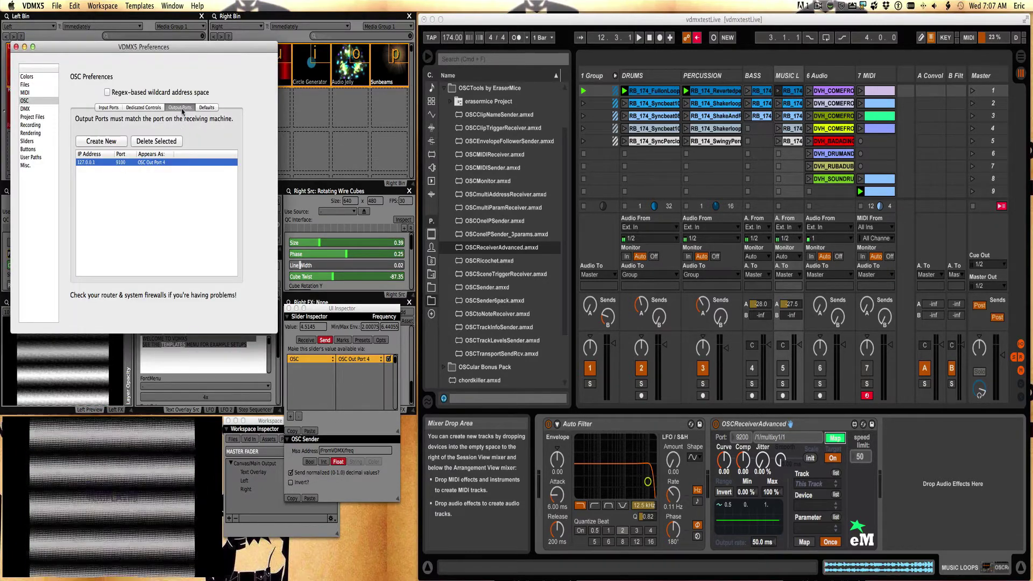
left_click(16, 47)
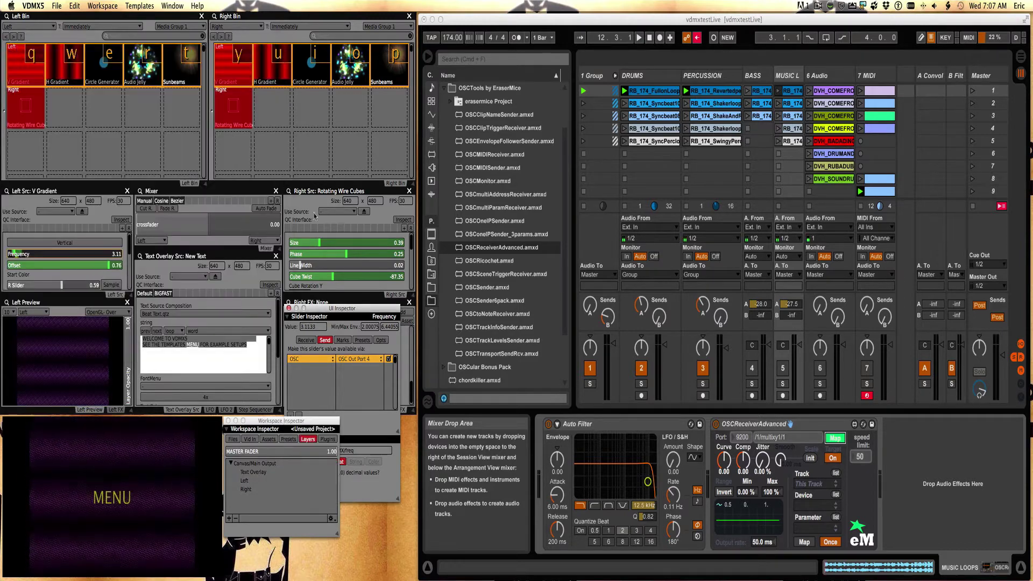
left_click(831, 440)
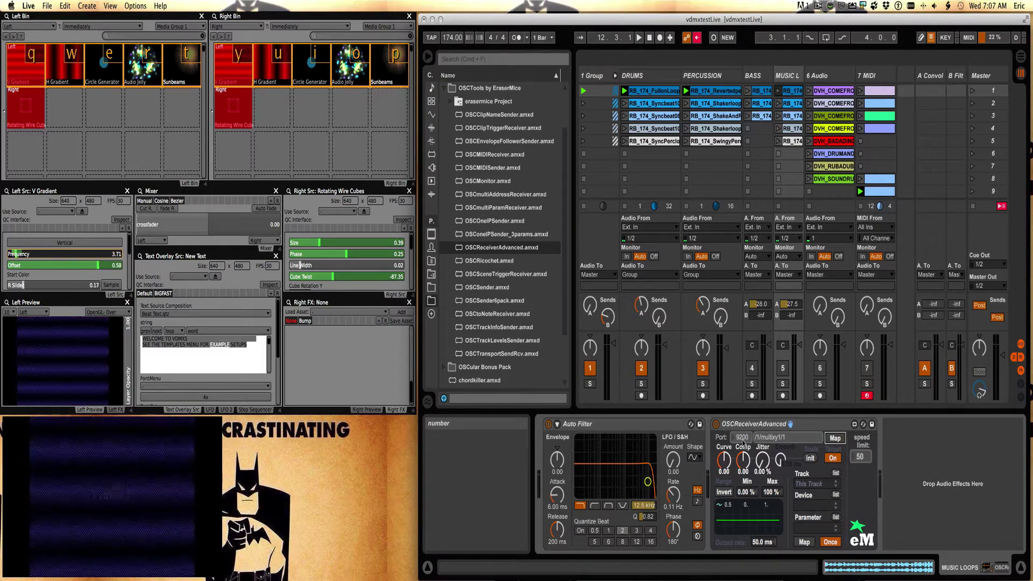
left_click_drag(743, 443, 743, 449)
left_click(836, 438)
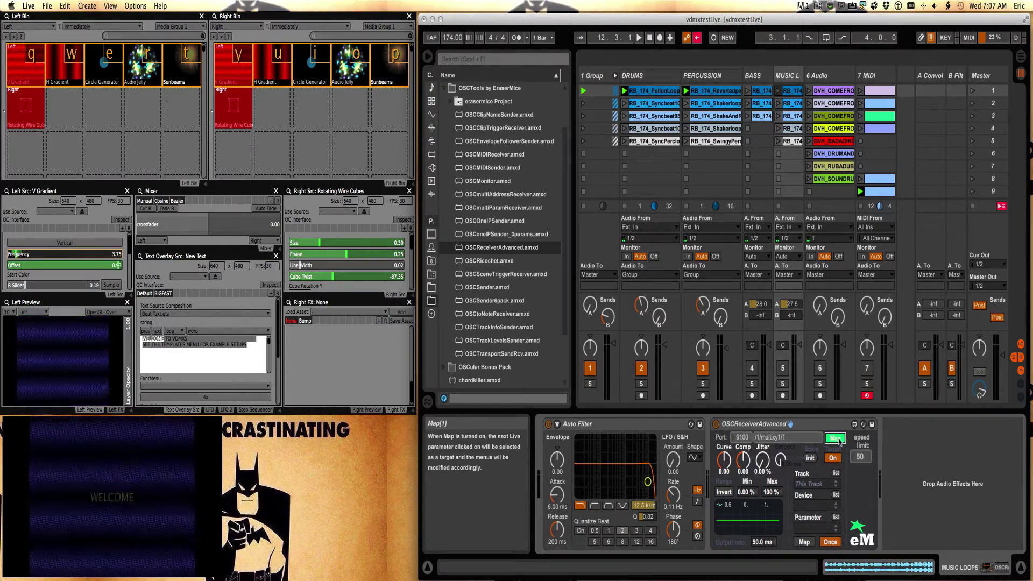
left_click(673, 495)
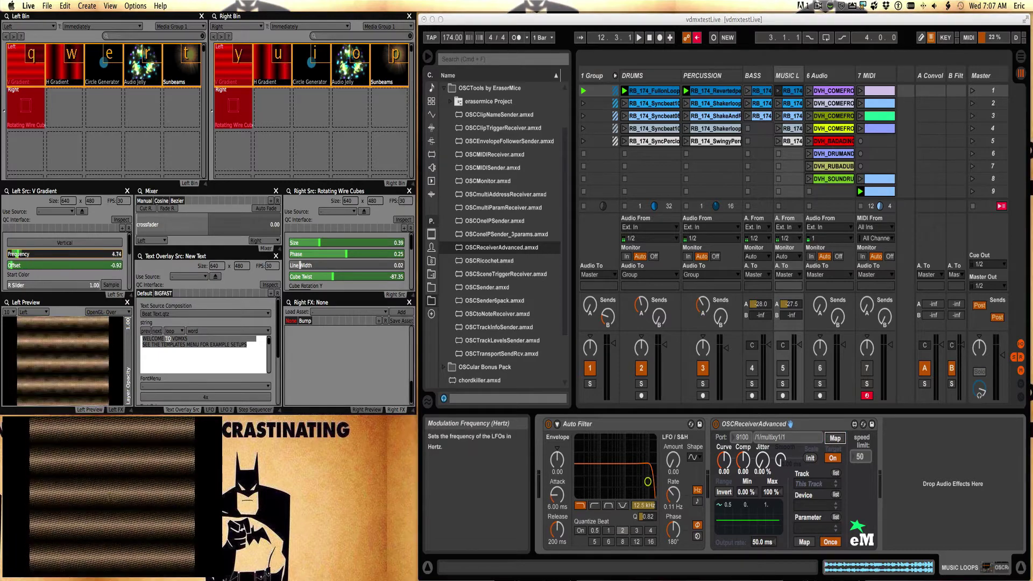
mouse_move(85, 570)
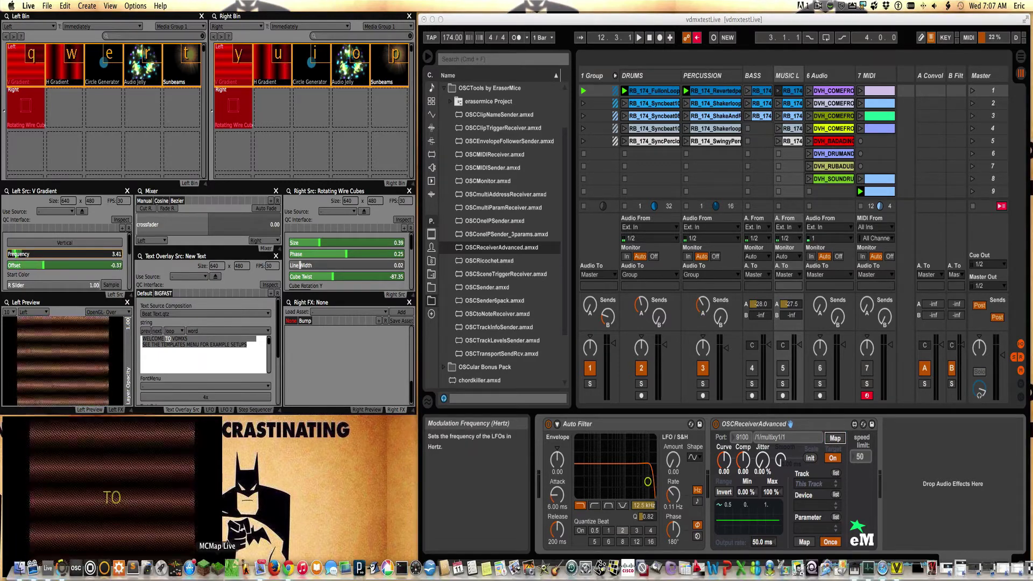
left_click(63, 569)
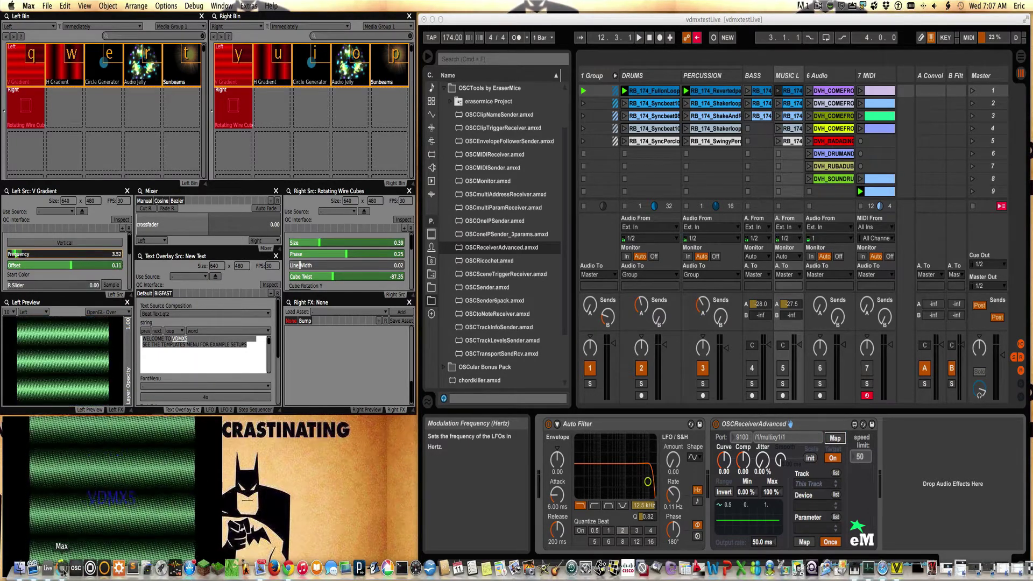
left_click(28, 5)
left_click(39, 106)
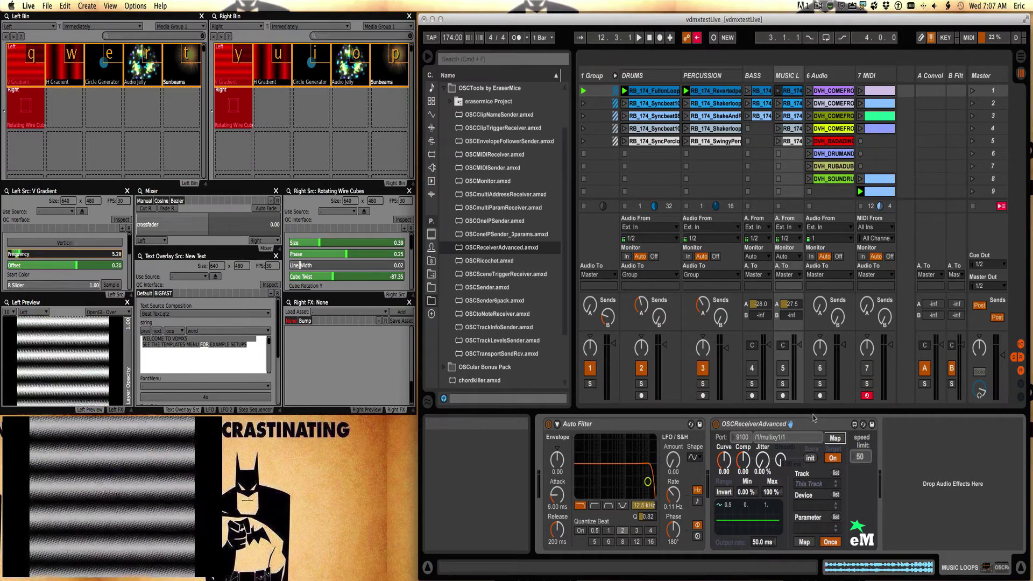
Have OSCReceiverAdvanced learn the /FromVDMX/freq address from VDMX's Frequency slider.
left_click(835, 438)
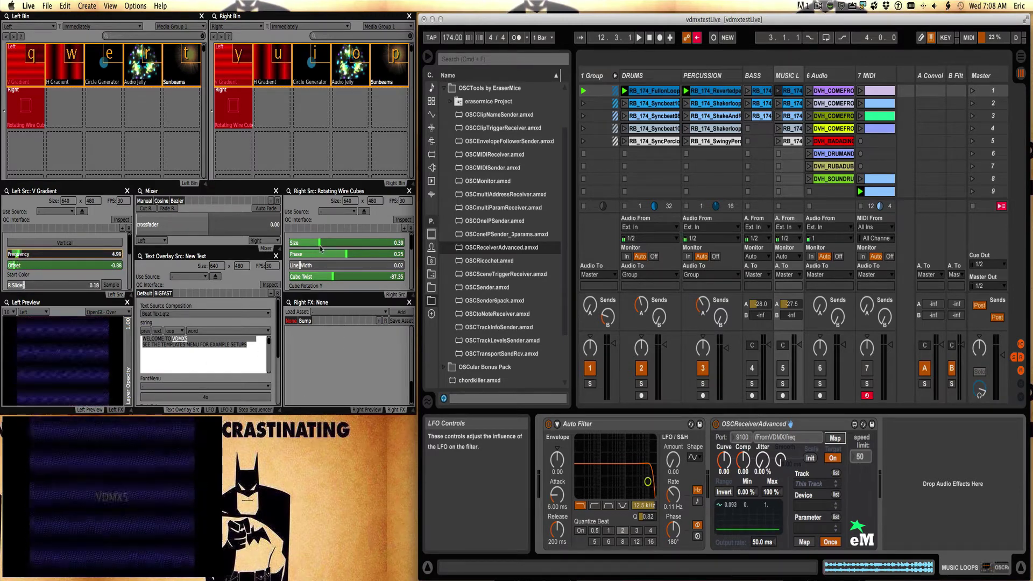
left_click(43, 260)
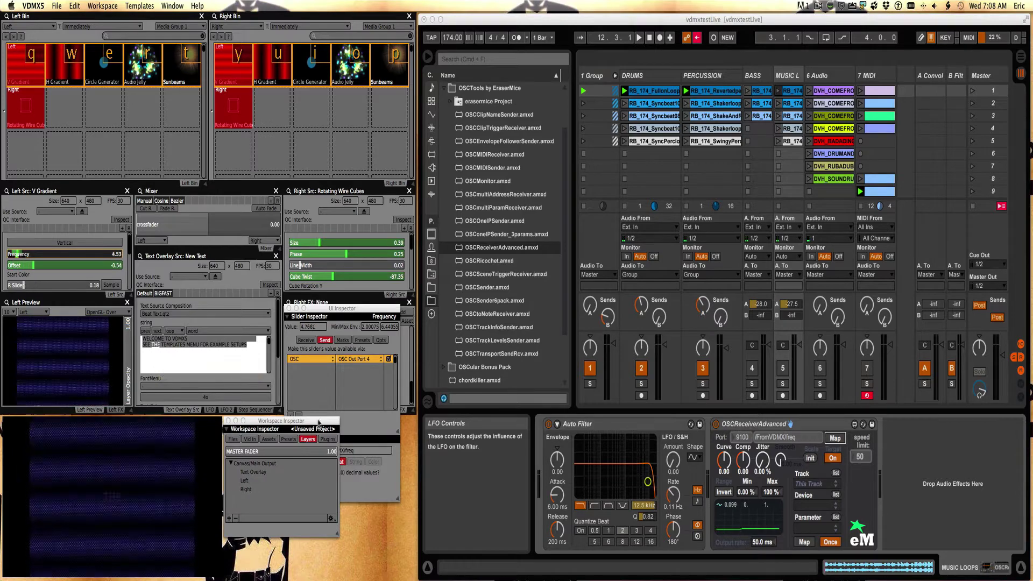
left_click_drag(308, 423, 217, 444)
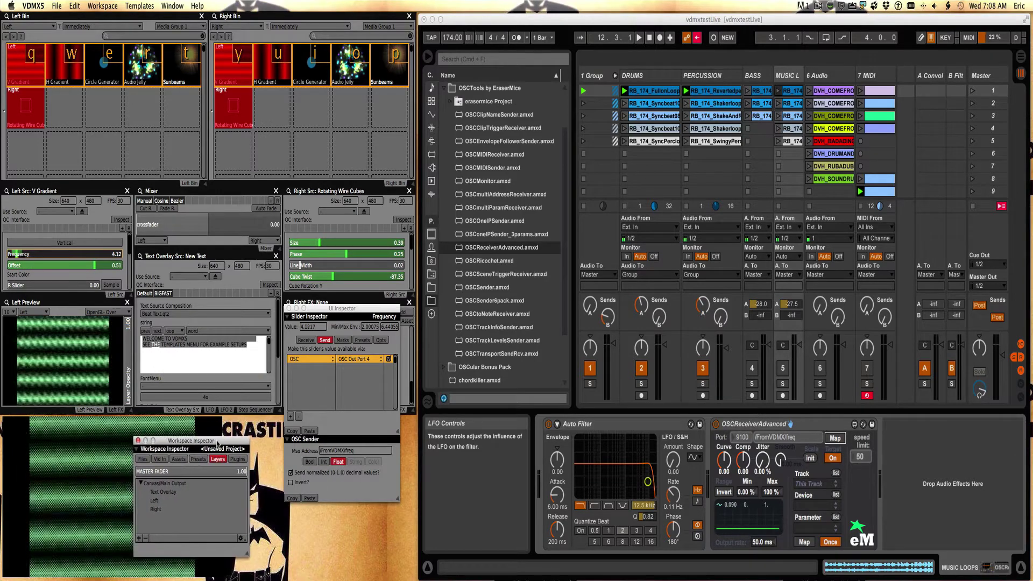
Raise the receiver's Min to 63% and map it to the Auto Filter Frequency knob.
left_click(747, 492)
left_click_drag(746, 492, 747, 474)
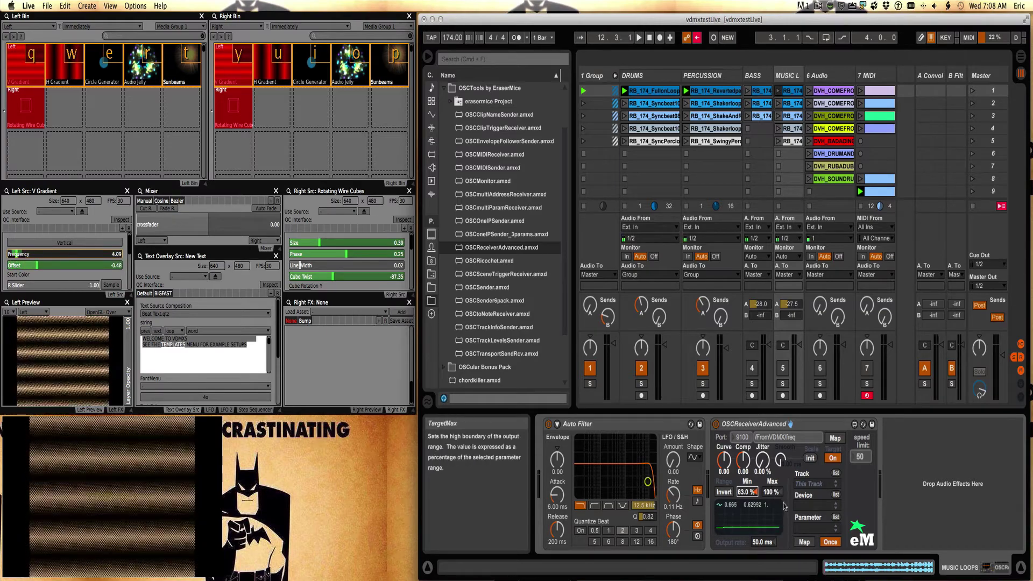
left_click(807, 544)
left_click(644, 506)
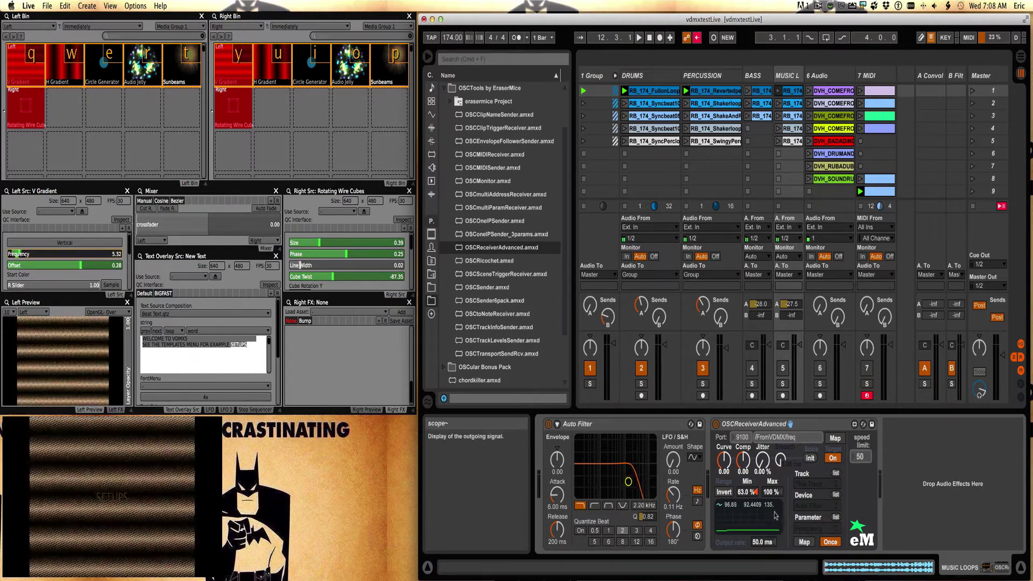
Raise VDMX's Frequency slider to check that the Auto Filter cutoff follows.
left_click(21, 259)
left_click_drag(30, 257, 78, 262)
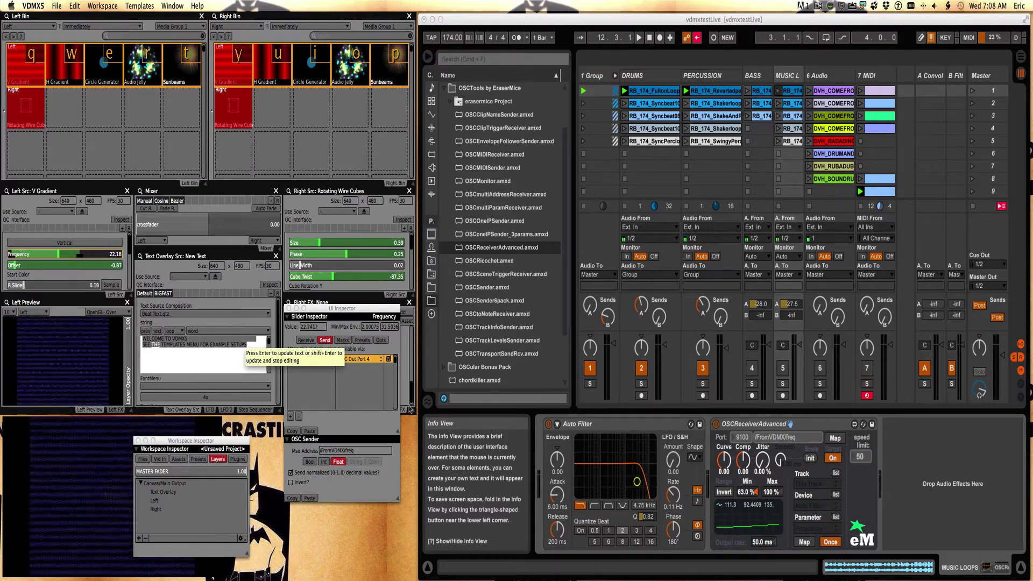
left_click(585, 96)
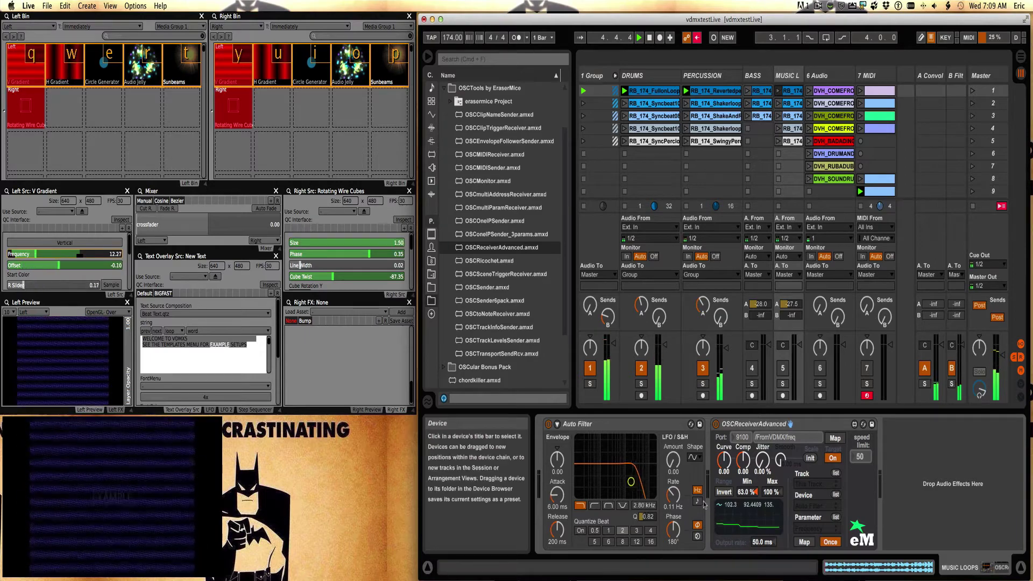
Drag OSCReceiverAdvanced's Min field down to 3.15%.
left_click_drag(747, 492, 686, 507)
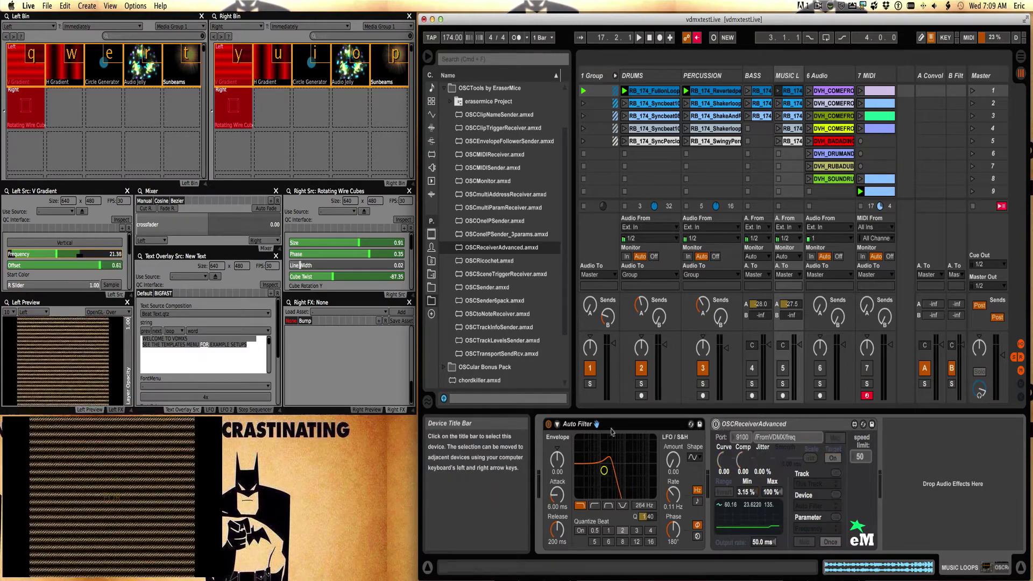
Turn off the Auto Filter and add OSCClipNameSender.amxd to the 6 Audio track's device chain.
left_click(549, 424)
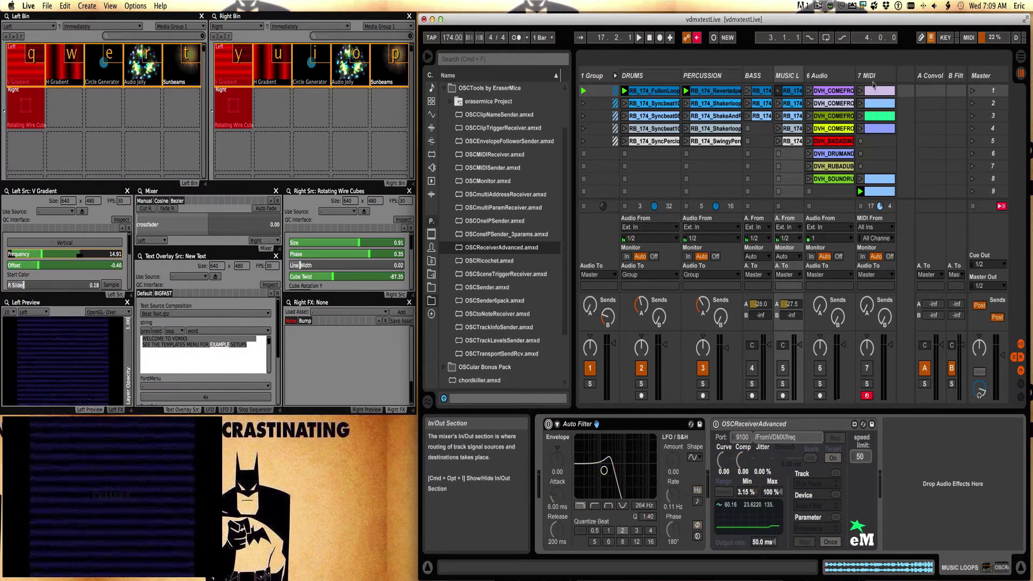
left_click(891, 77)
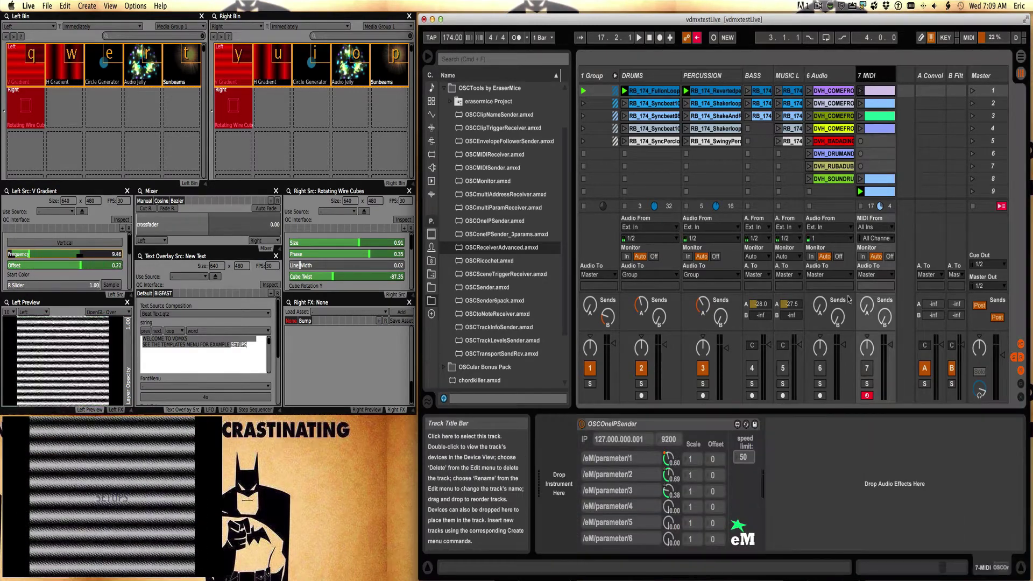
left_click(602, 432)
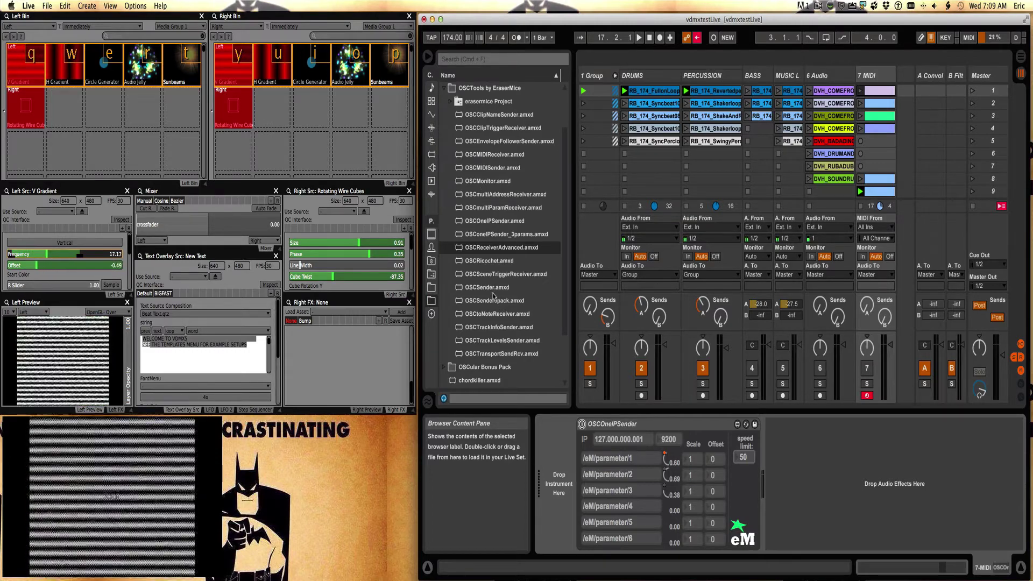
left_click(461, 119)
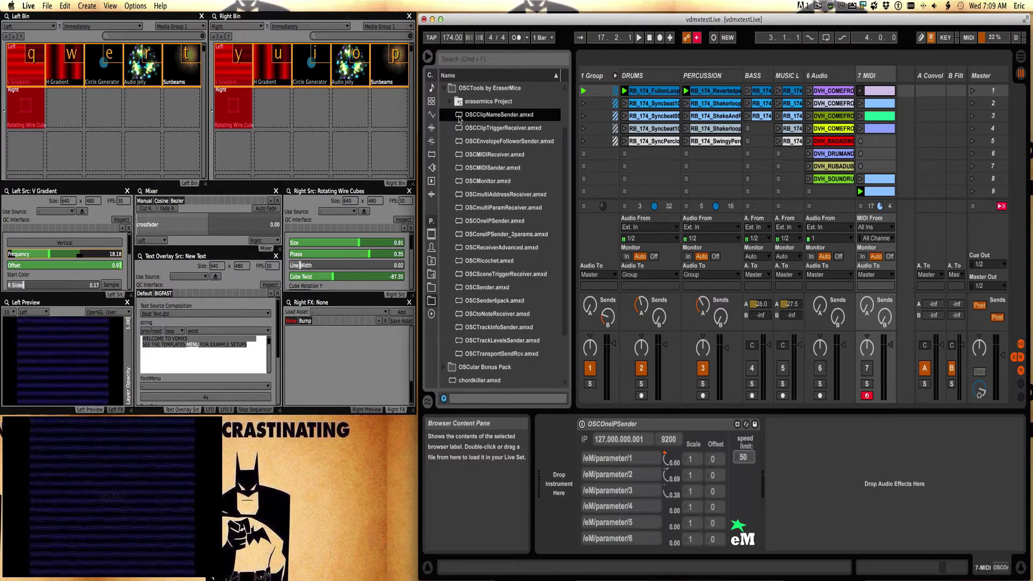
left_click(831, 77)
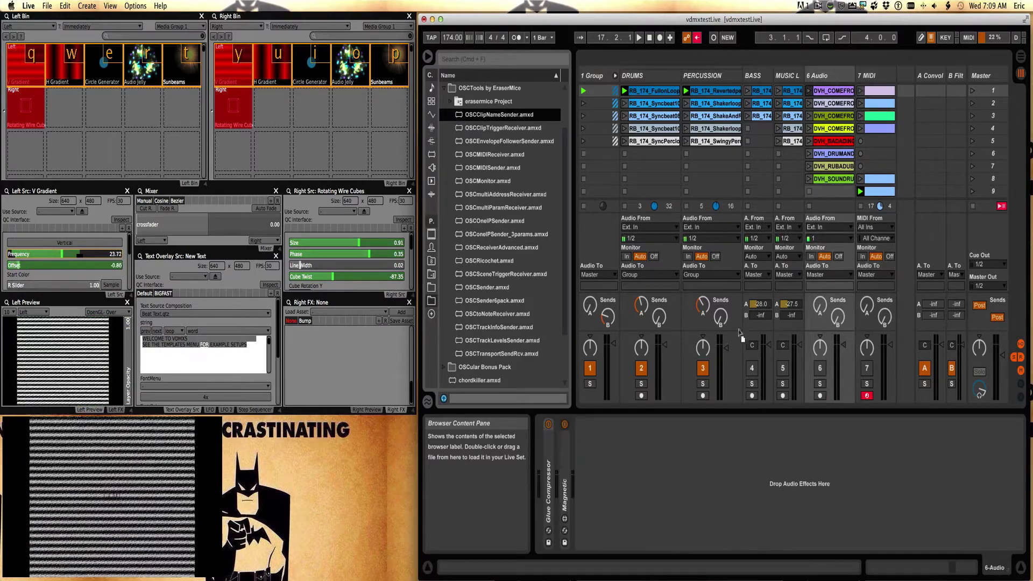
left_click_drag(731, 352, 655, 472)
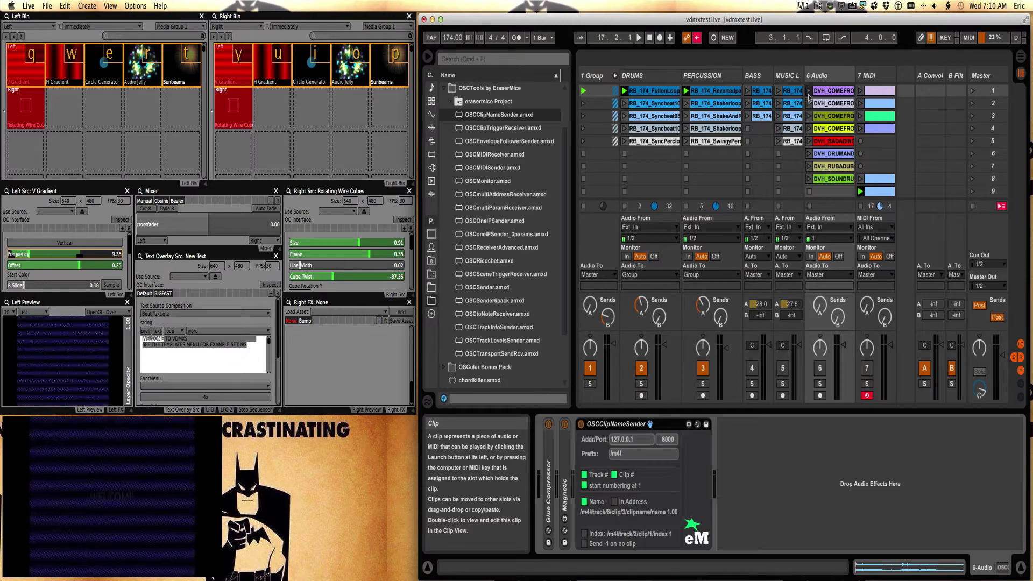
Reactivate the 6 Audio track and briefly play its first two clips.
key("space")
left_click(820, 369)
left_click(809, 104)
left_click(809, 91)
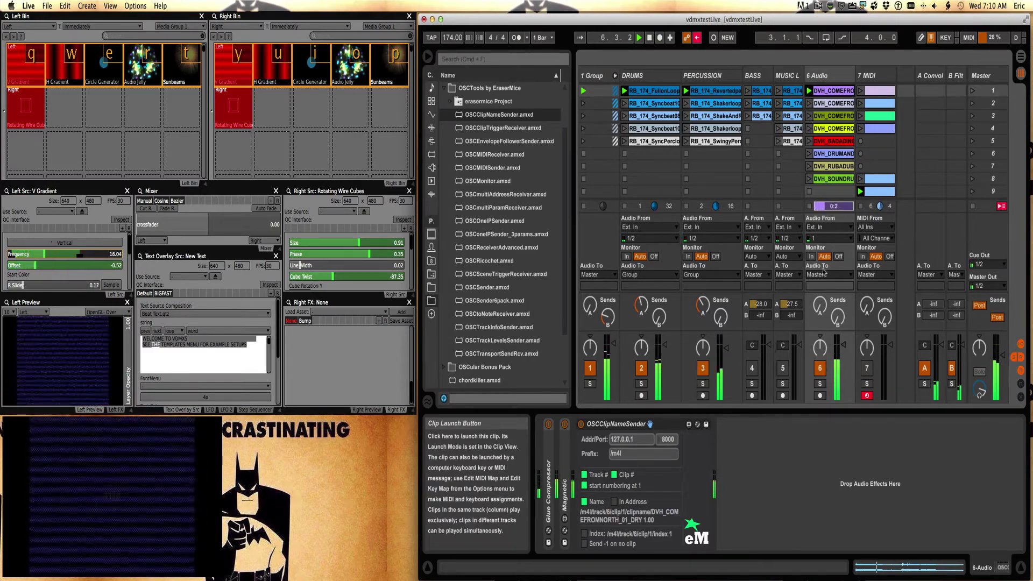
key("space")
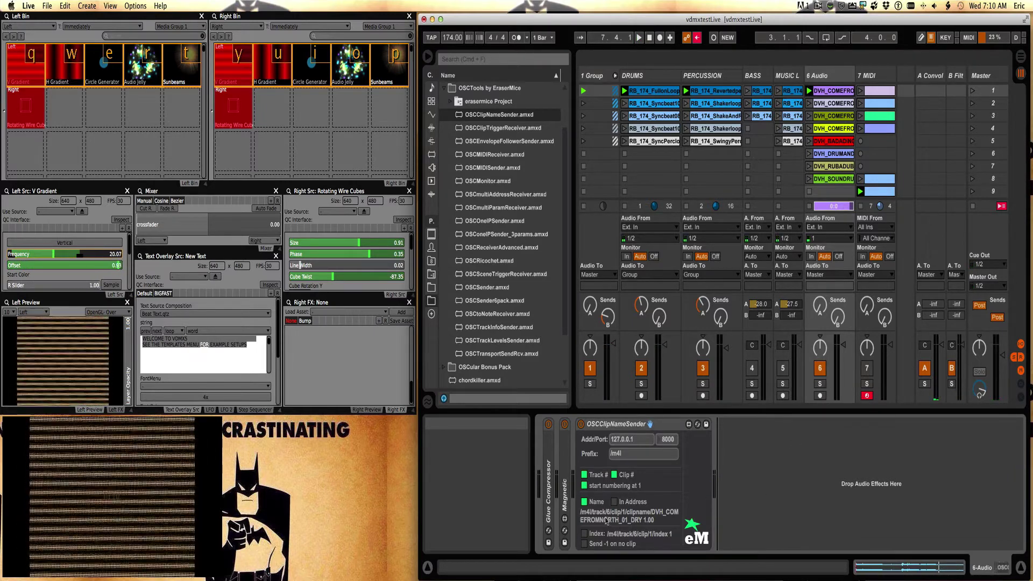
Set OSCClipNameSender to send Index, without Name, Track # or Clip #.
left_click(584, 534)
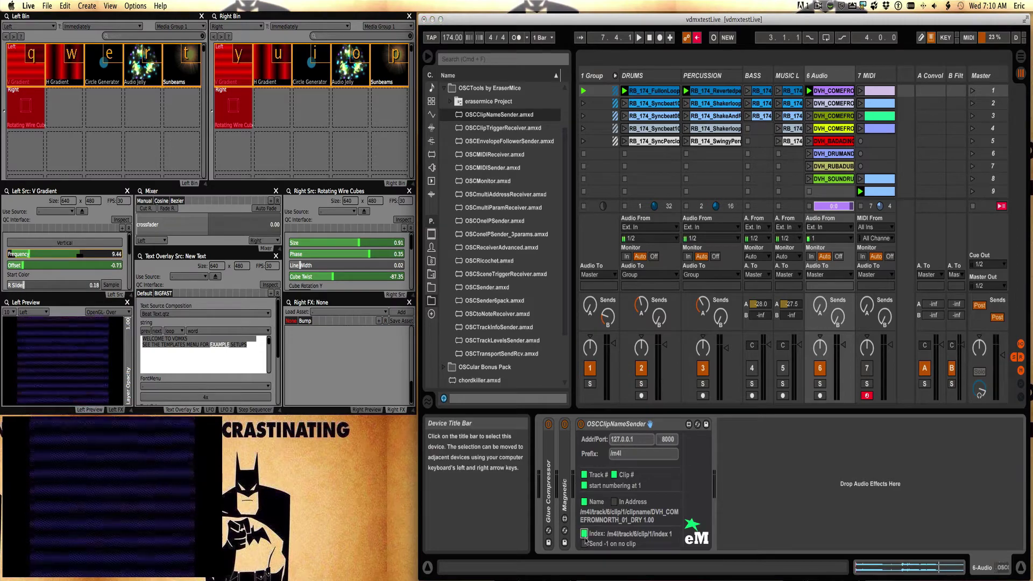
left_click(584, 503)
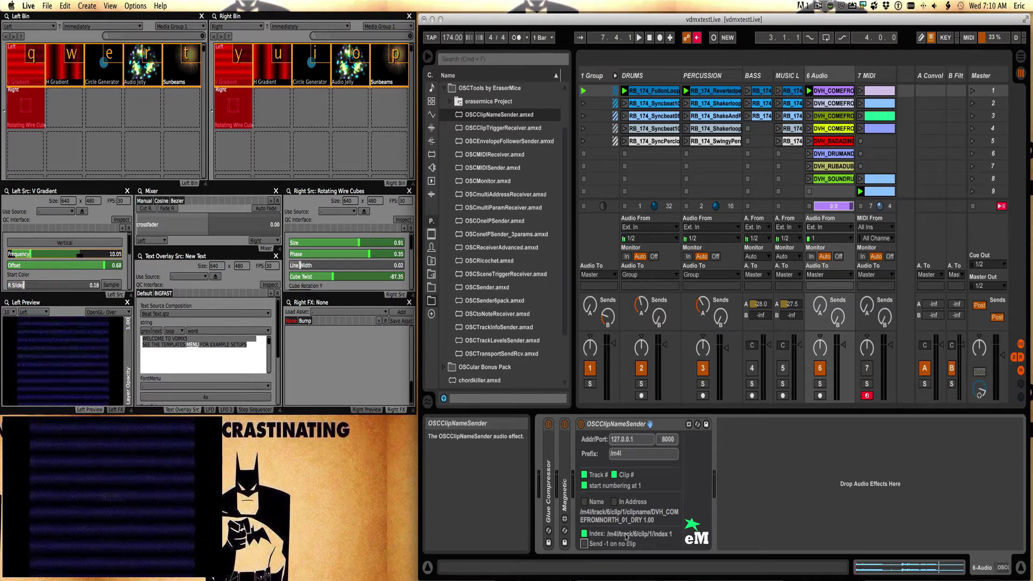
left_click(614, 475)
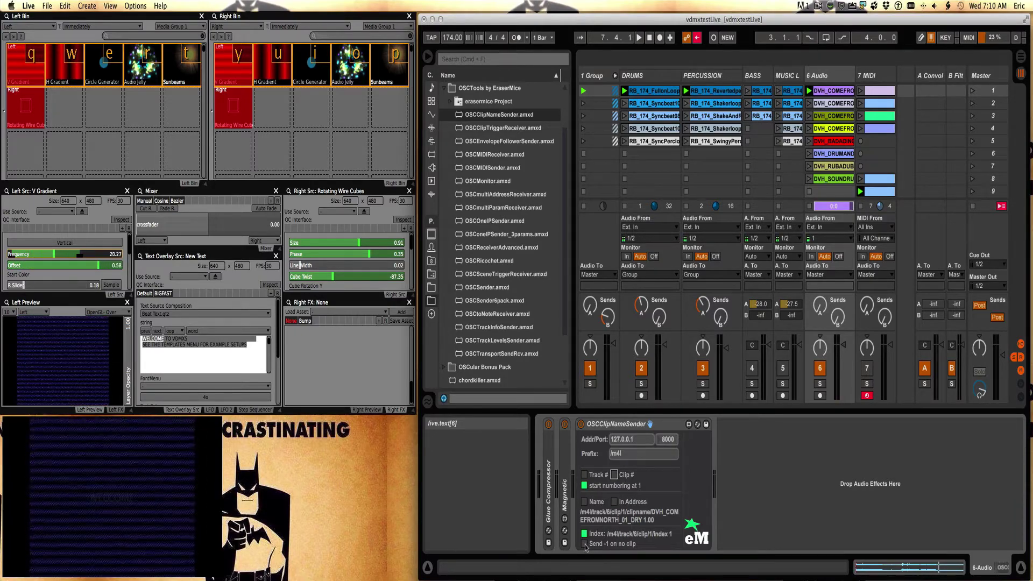
Launch 6 Audio clips 1, 2 and 3 in turn.
left_click(808, 91)
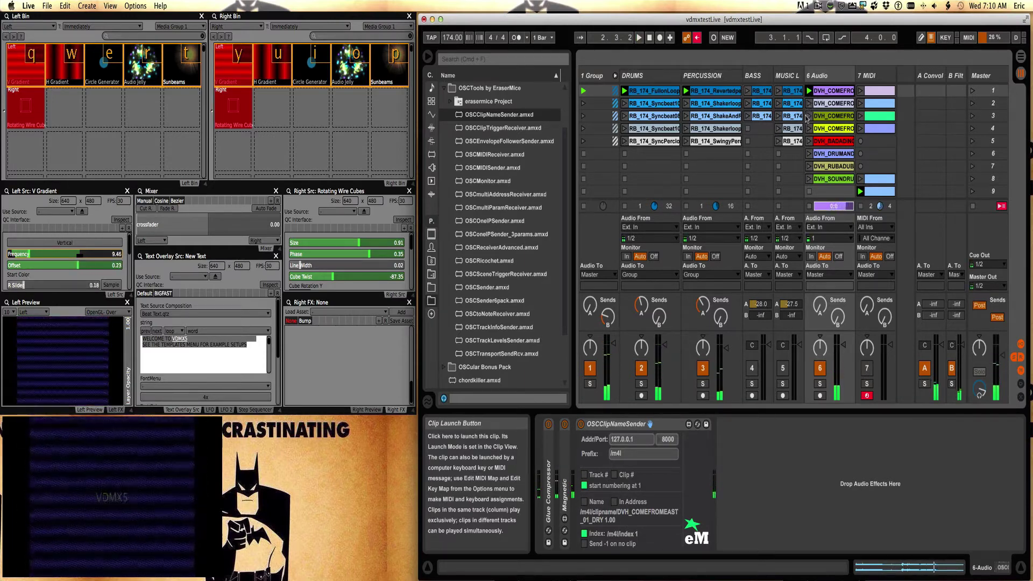
left_click(809, 104)
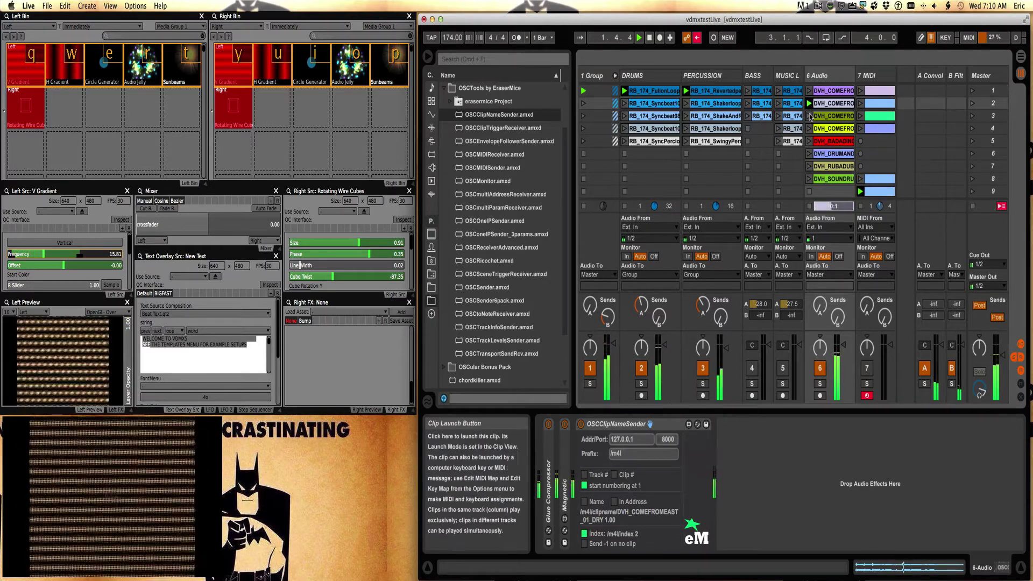
left_click(809, 115)
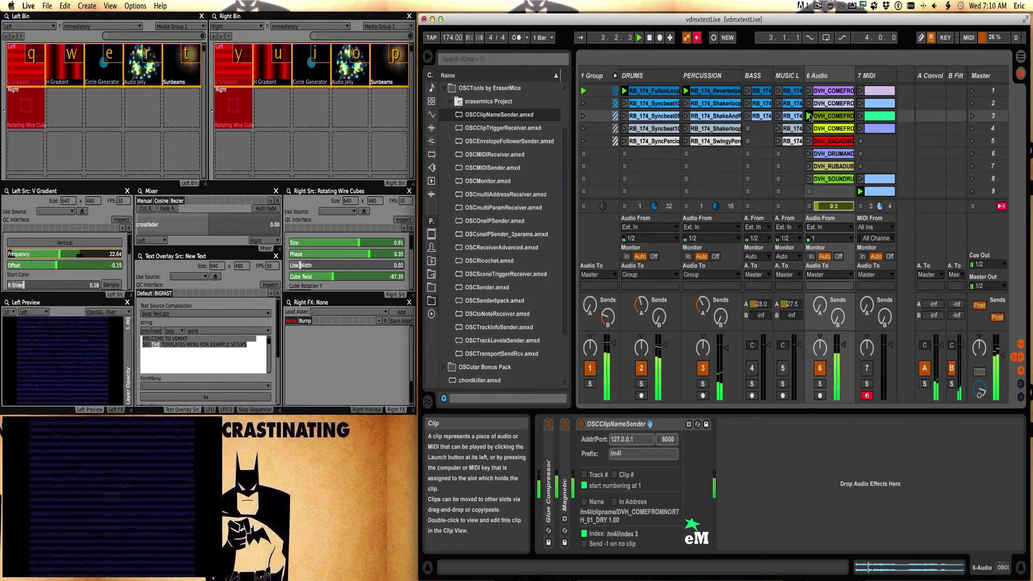
left_click(21, 79)
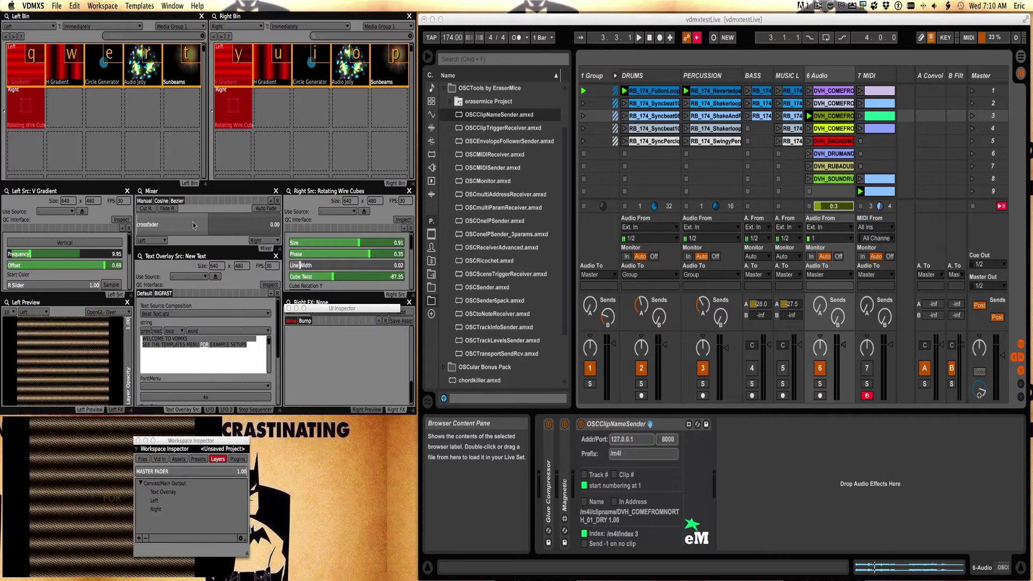
Select the Left Bin's Trigger by Index control in VDMX, then launch 6 Audio clip 1.
left_click_drag(196, 448, 301, 451)
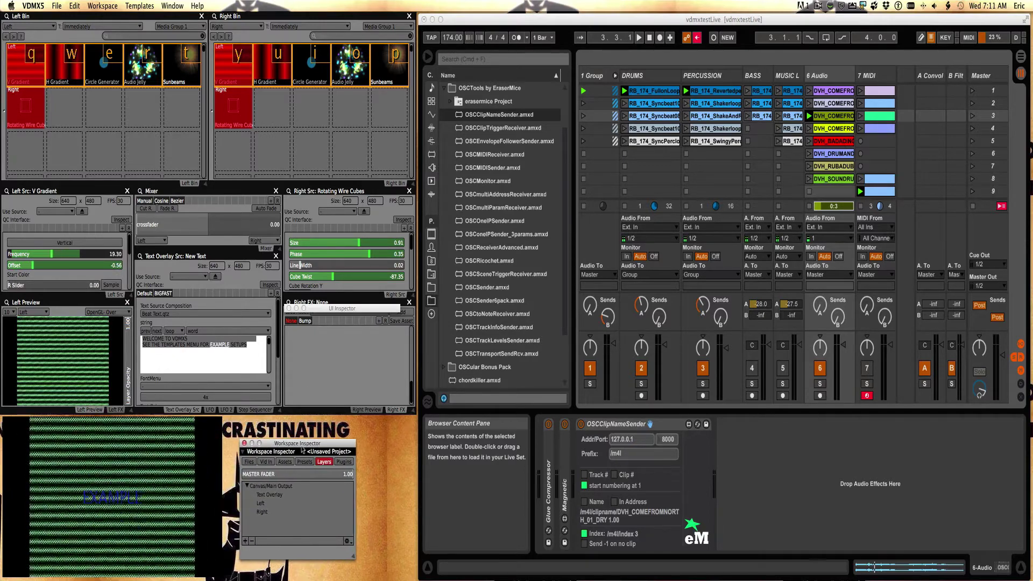
left_click(342, 462)
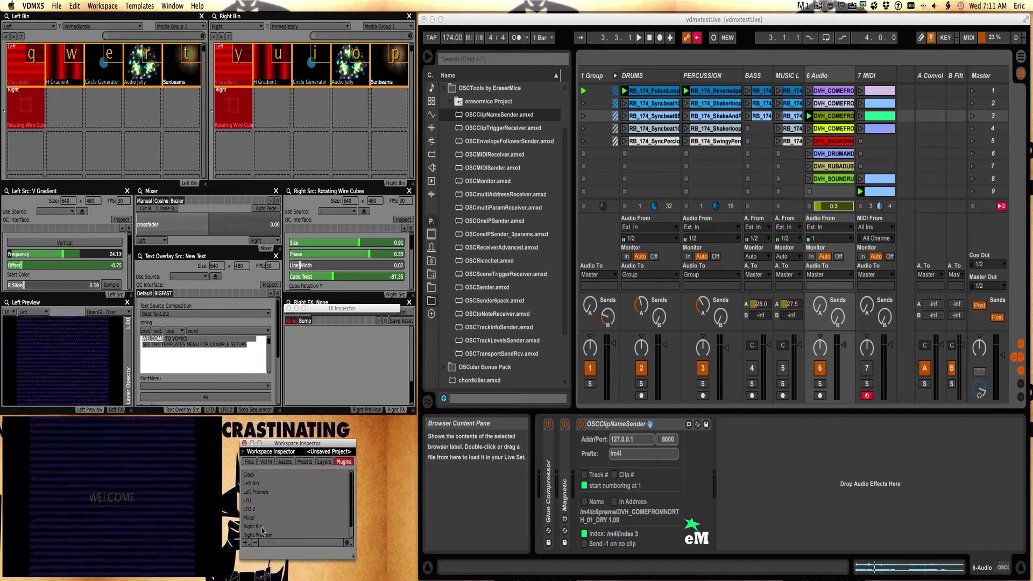
scroll(262, 531, "down", 1)
left_click(256, 482)
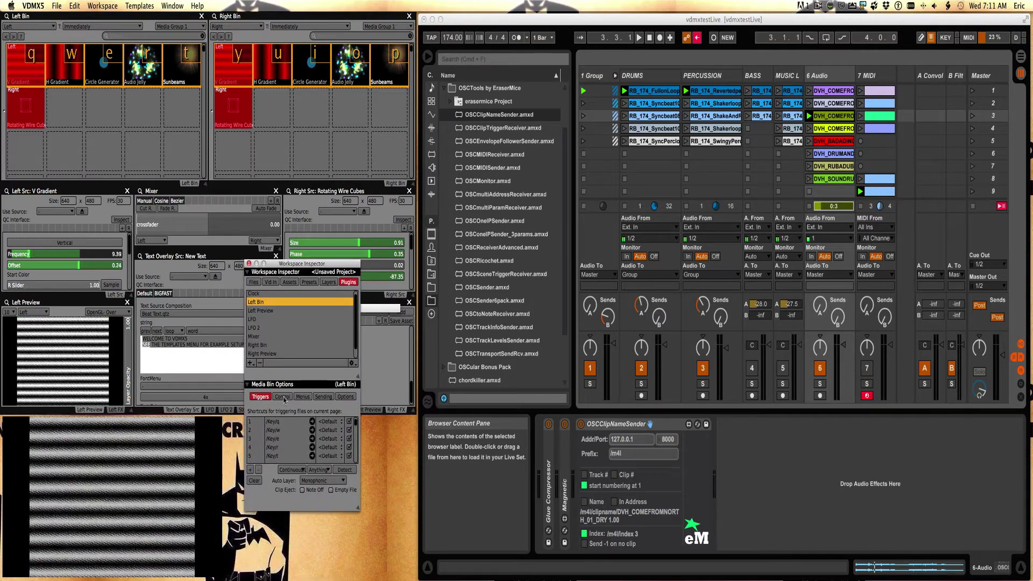
left_click(283, 397)
left_click(269, 466)
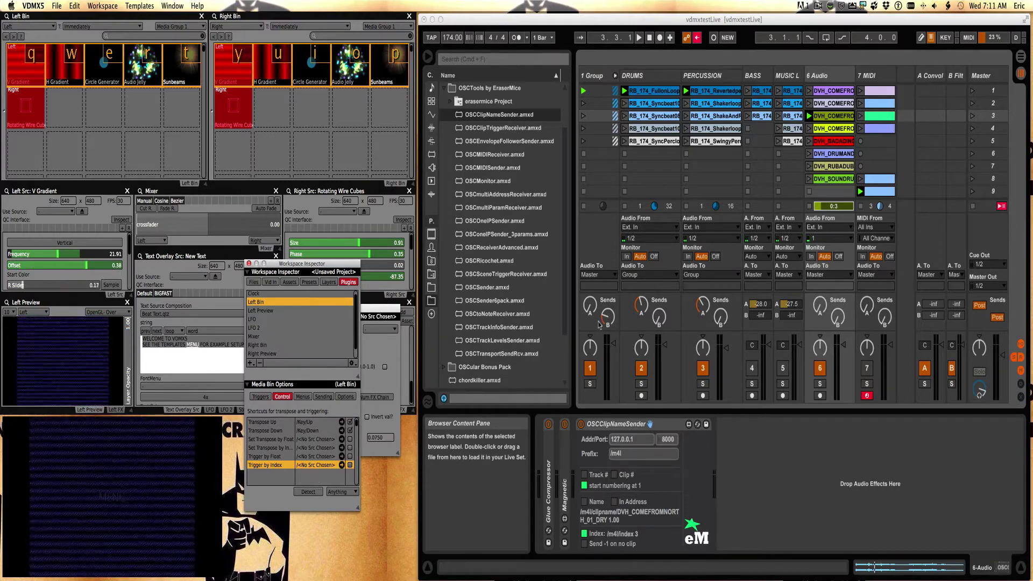
left_click(811, 95)
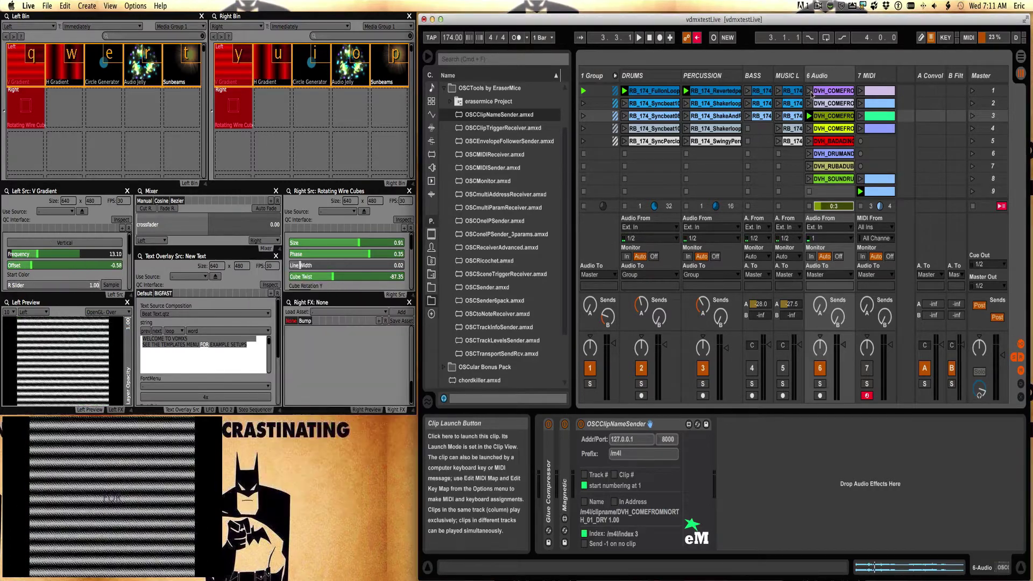
left_click(811, 94)
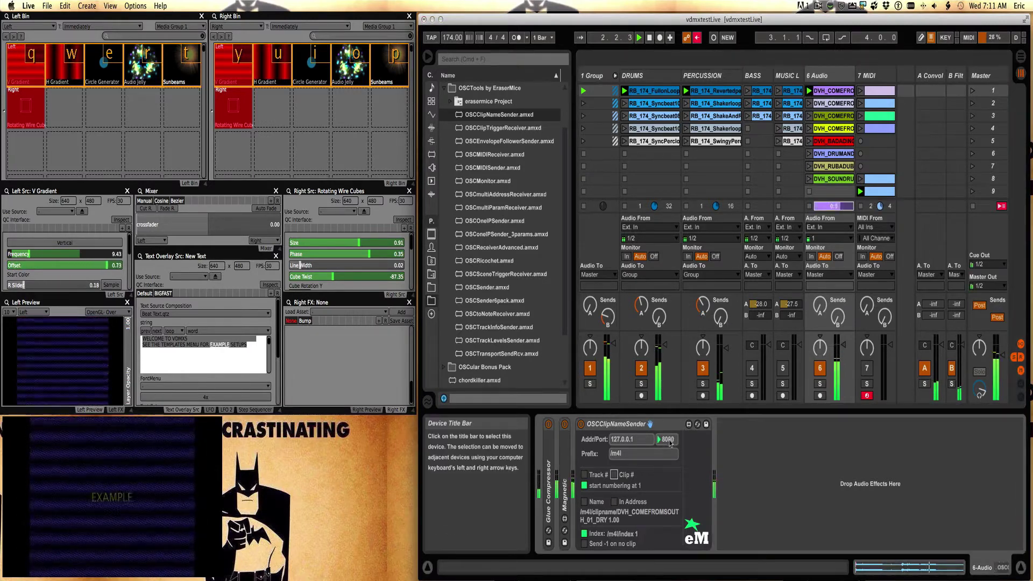
Launch 6 Audio rows 5 and 6 while VDMX's Trigger by Index detects the message.
left_click_drag(669, 442, 670, 473)
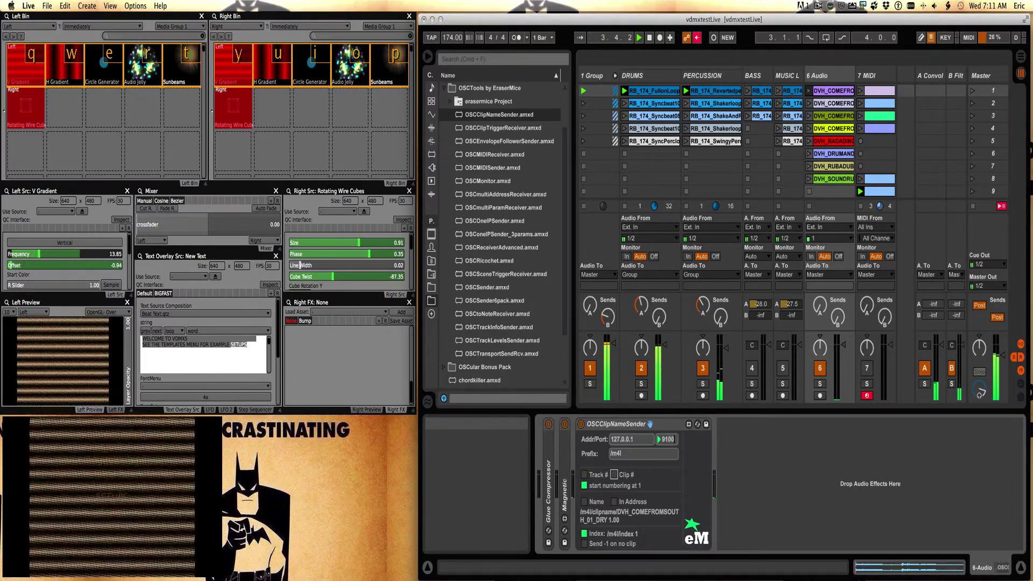
left_click(808, 142)
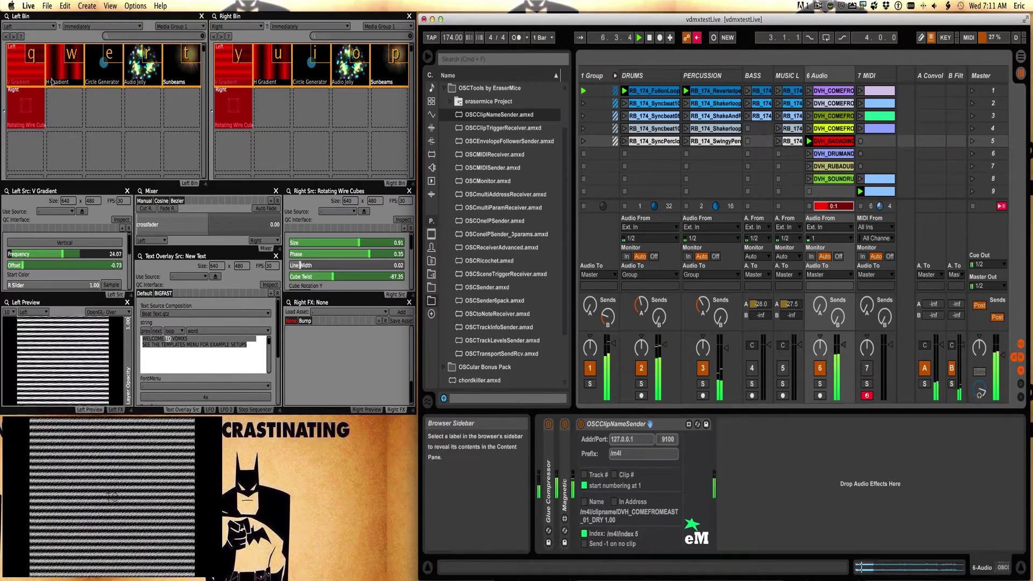
left_click(30, 76)
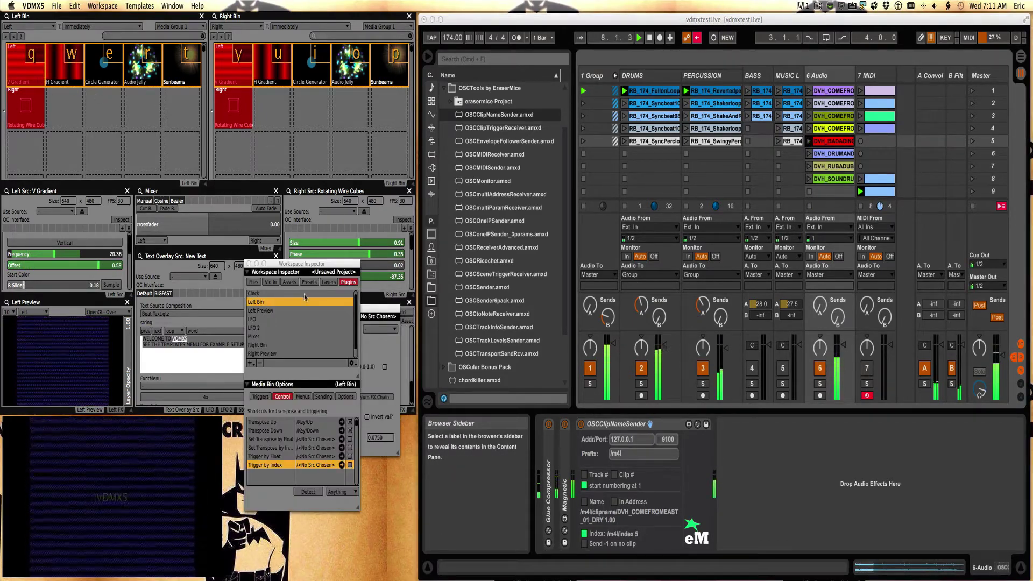
left_click(318, 493)
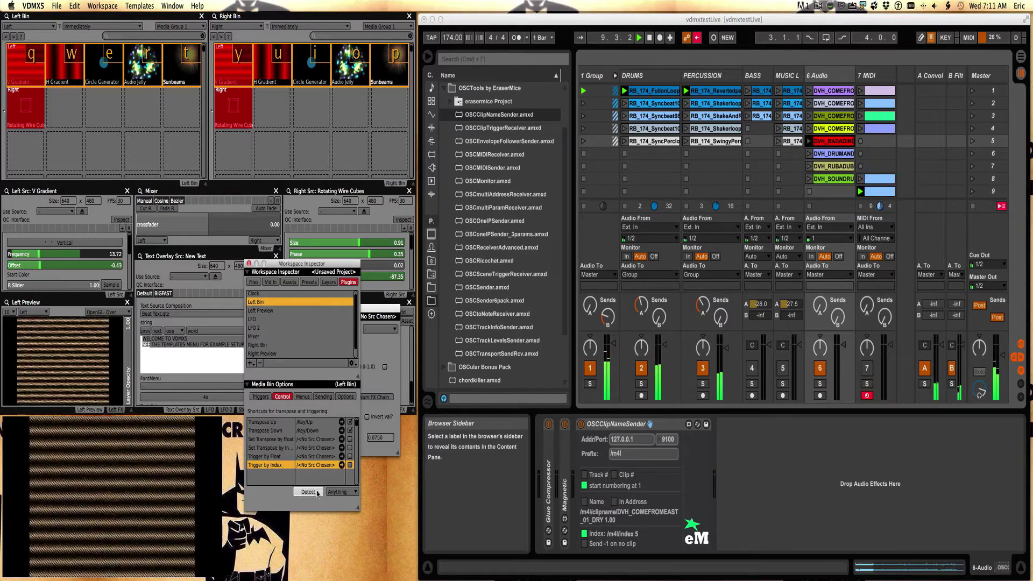
left_click(812, 154)
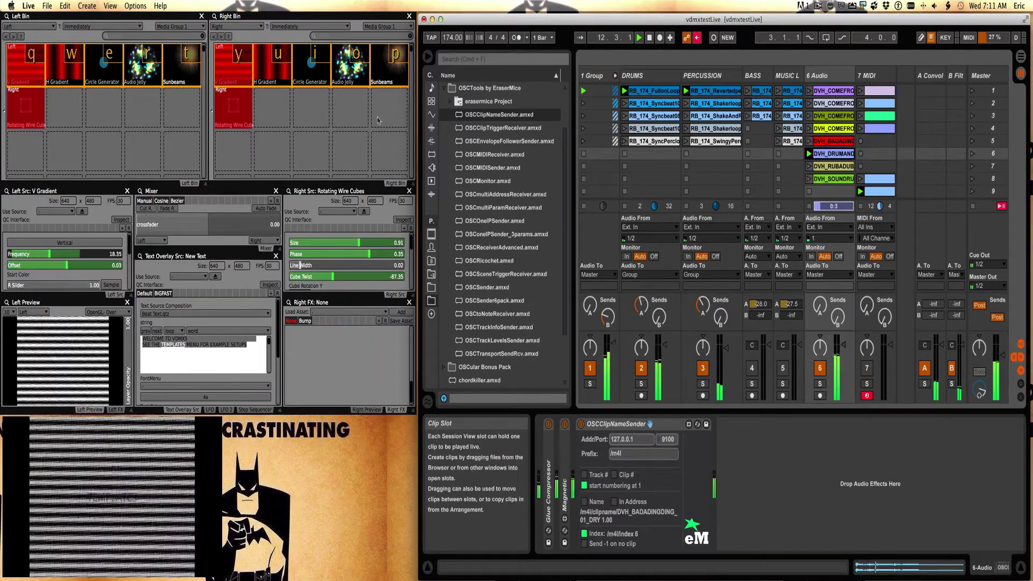
left_click(71, 77)
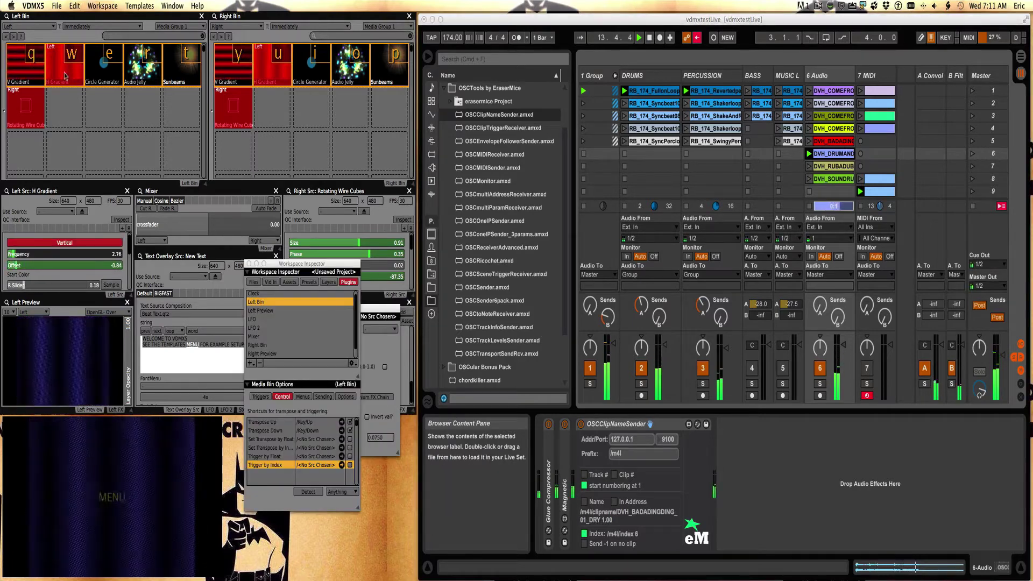
Check in VDMX's OSC preferences that the input port is 9200.
key("q")
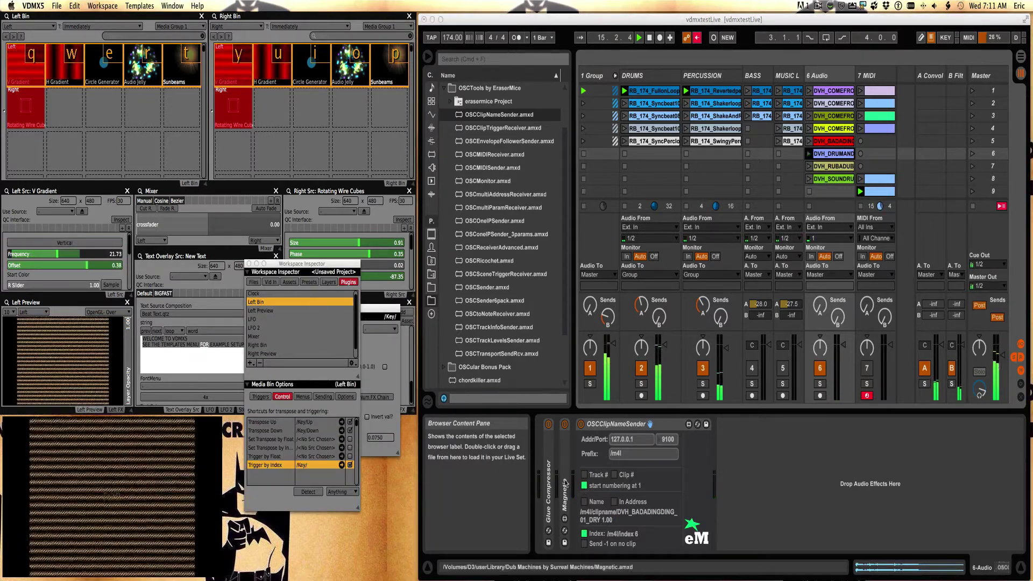
left_click(744, 488)
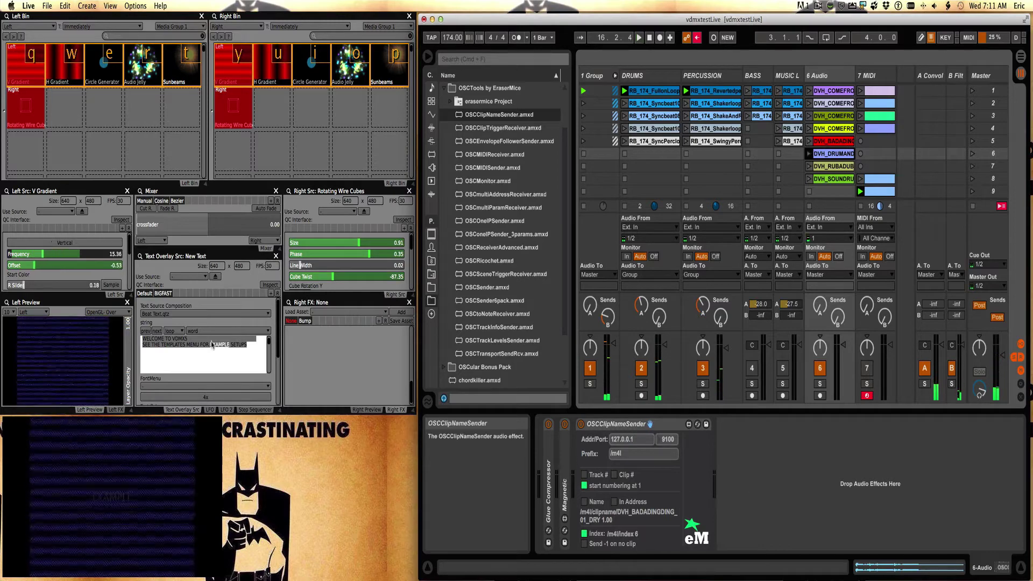
left_click(29, 6)
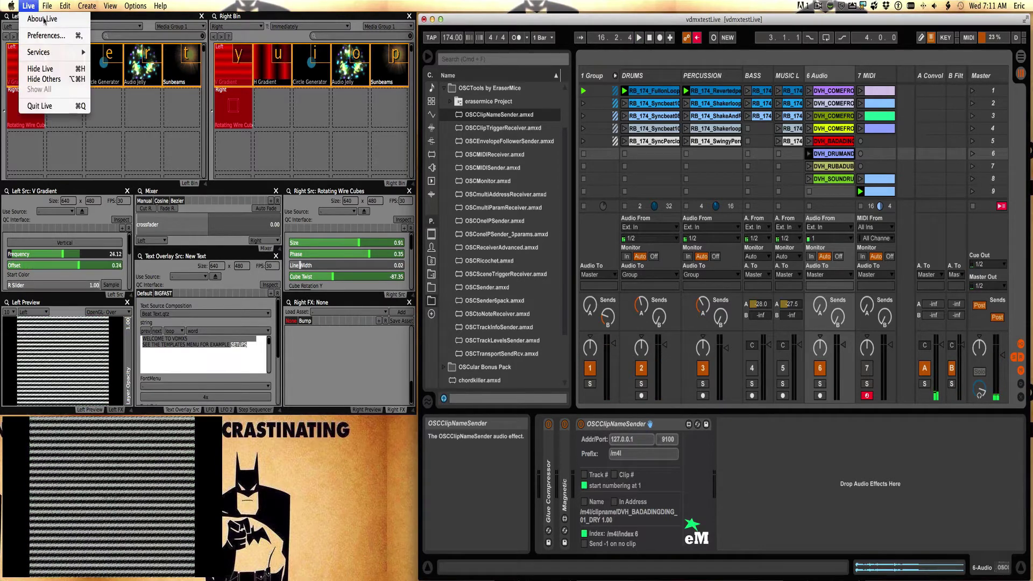
left_click(137, 25)
left_click(33, 6)
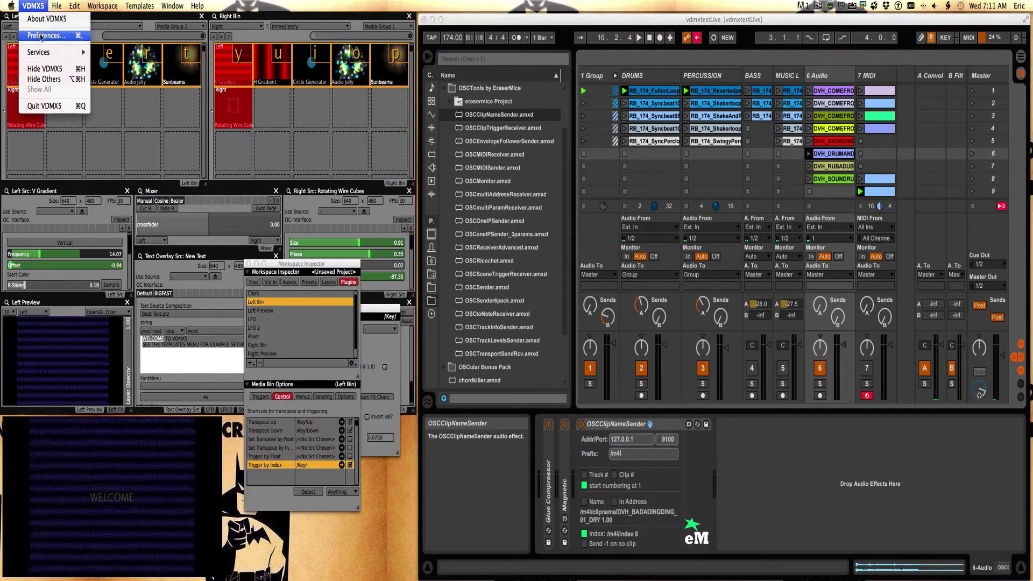
left_click(41, 36)
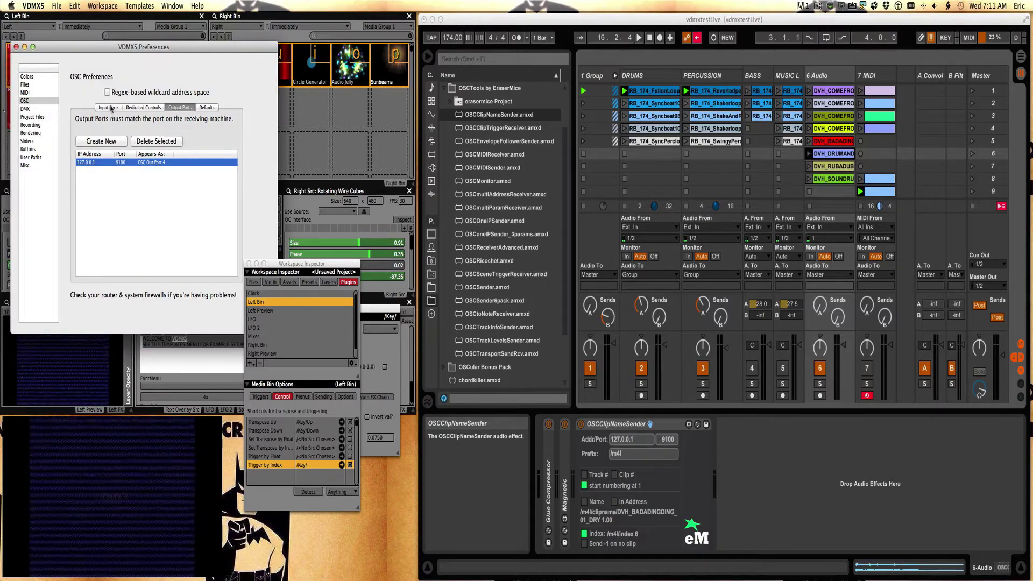
left_click(110, 108)
left_click(17, 47)
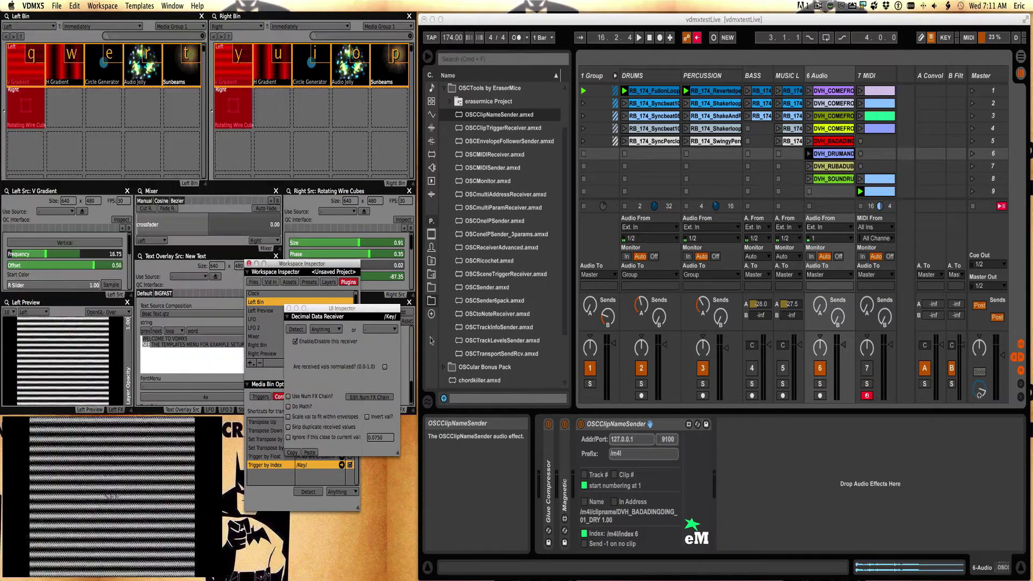
Change OSCClipNameSender's port from 9100 to 9200 and arm Detect in VDMX.
left_click(668, 440)
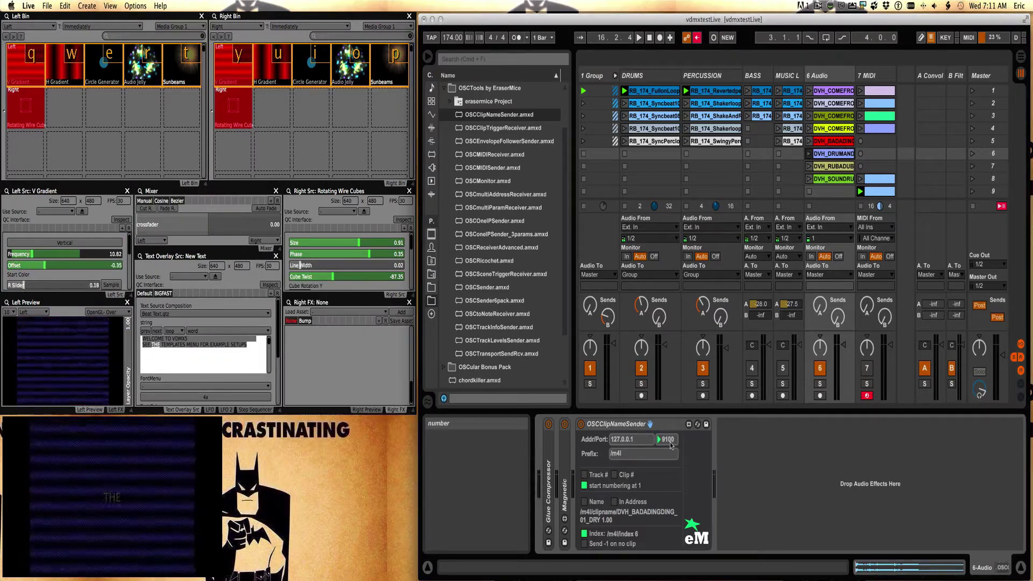
type("9200")
key("Return")
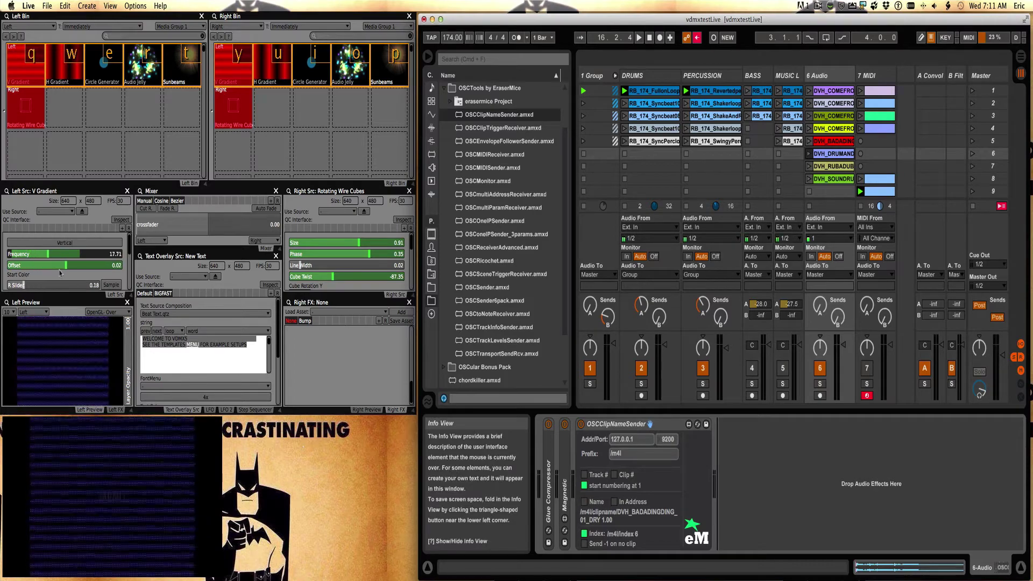
left_click(62, 195)
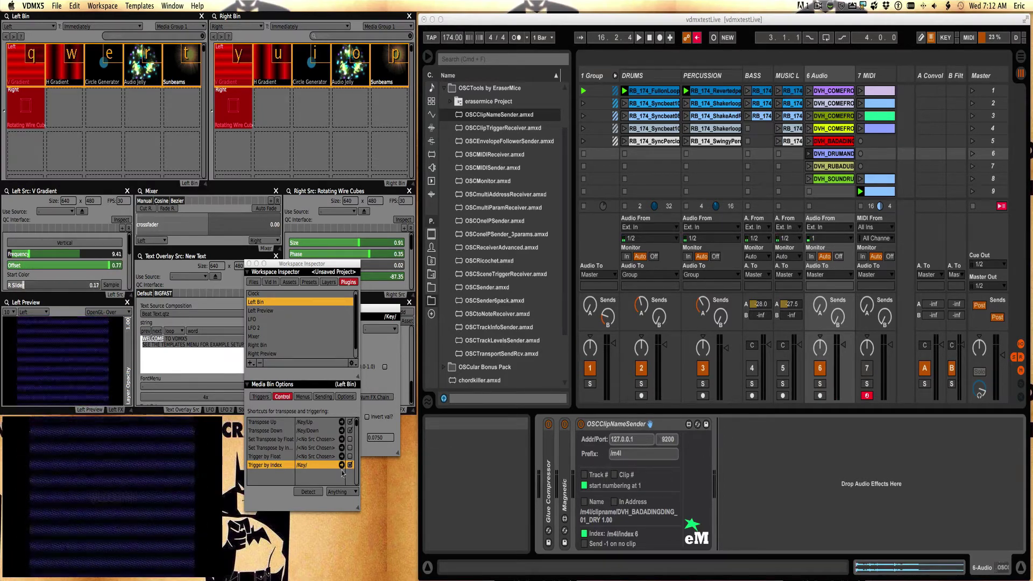
left_click(317, 492)
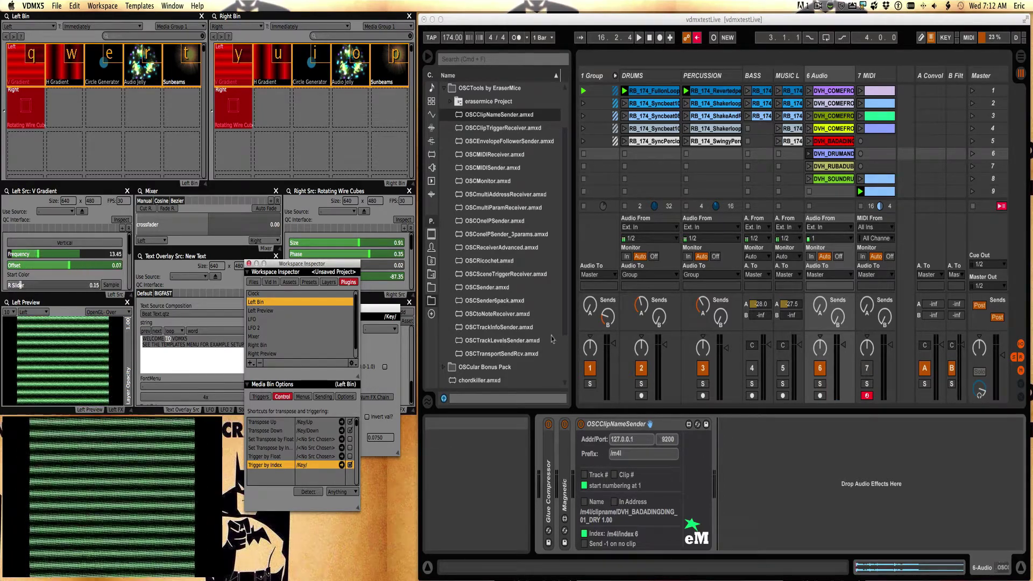
Launch 6 Audio clips in rows 1 through 5, then row 1 again.
left_click(812, 97)
left_click(810, 91)
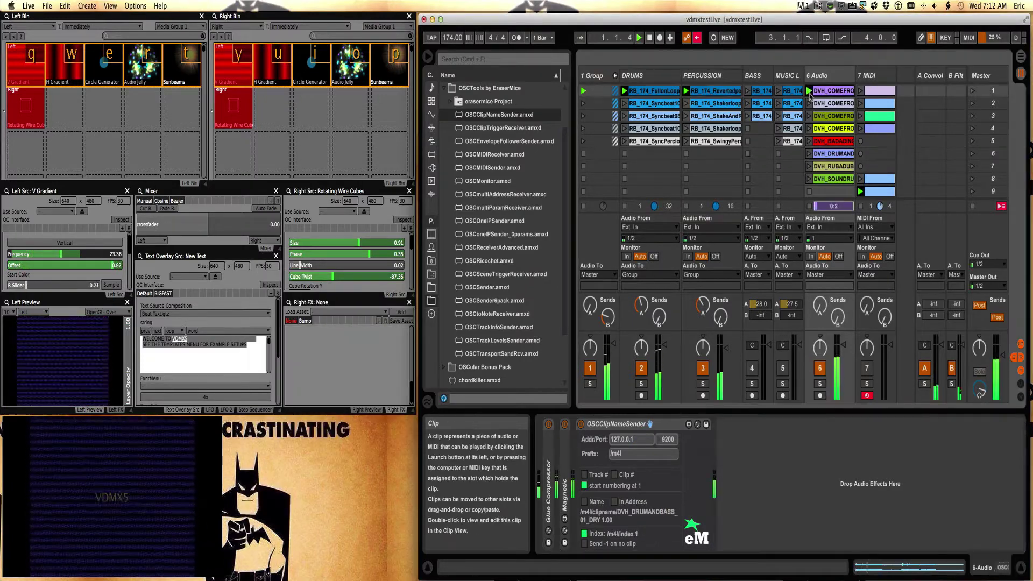
left_click(809, 103)
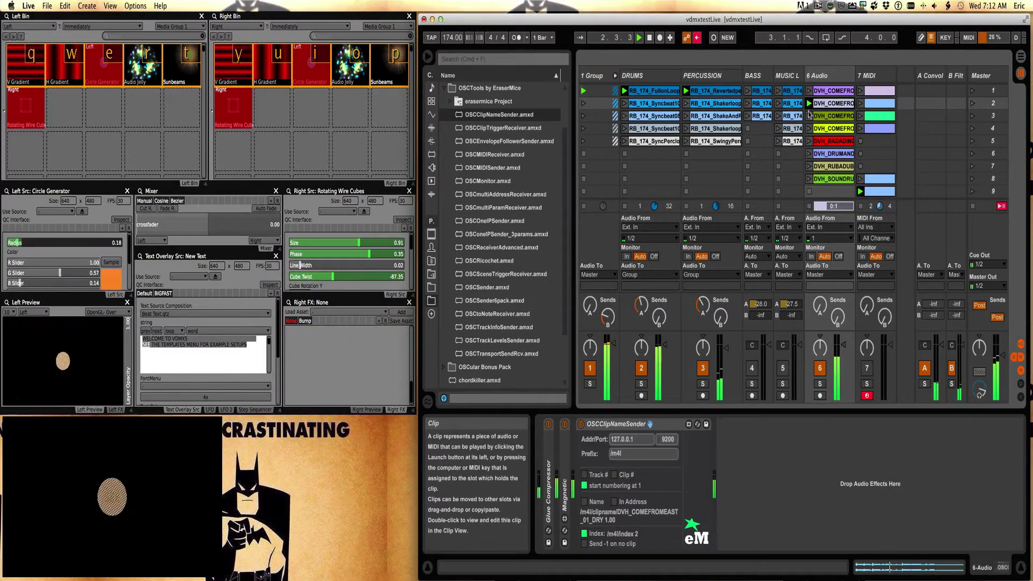
left_click(809, 115)
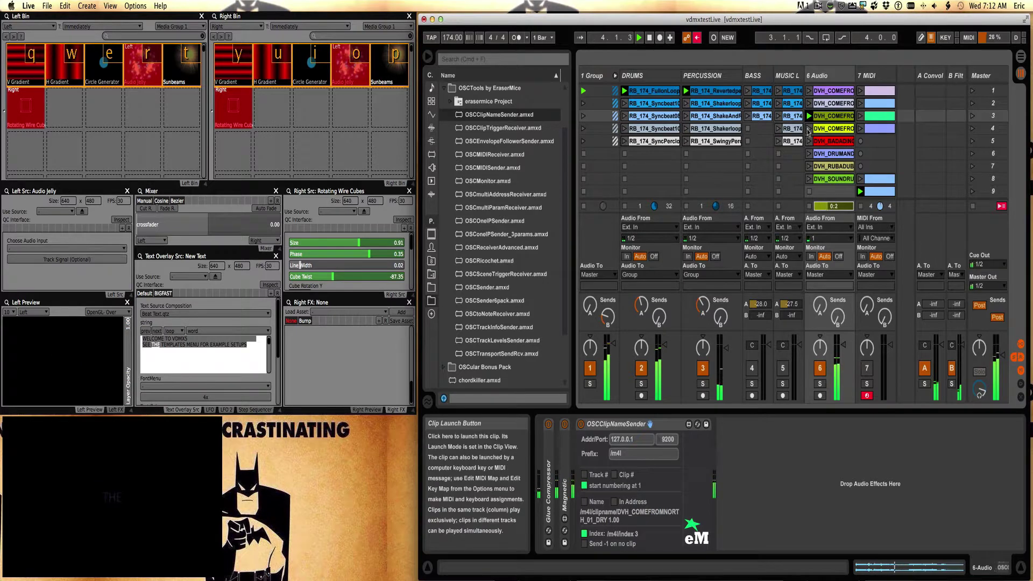
left_click(809, 128)
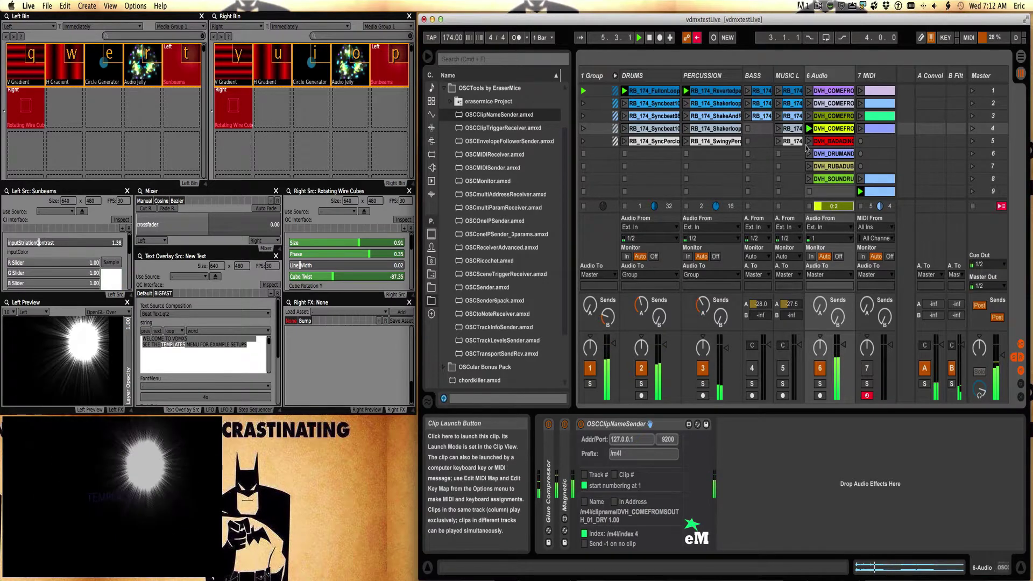
left_click(808, 141)
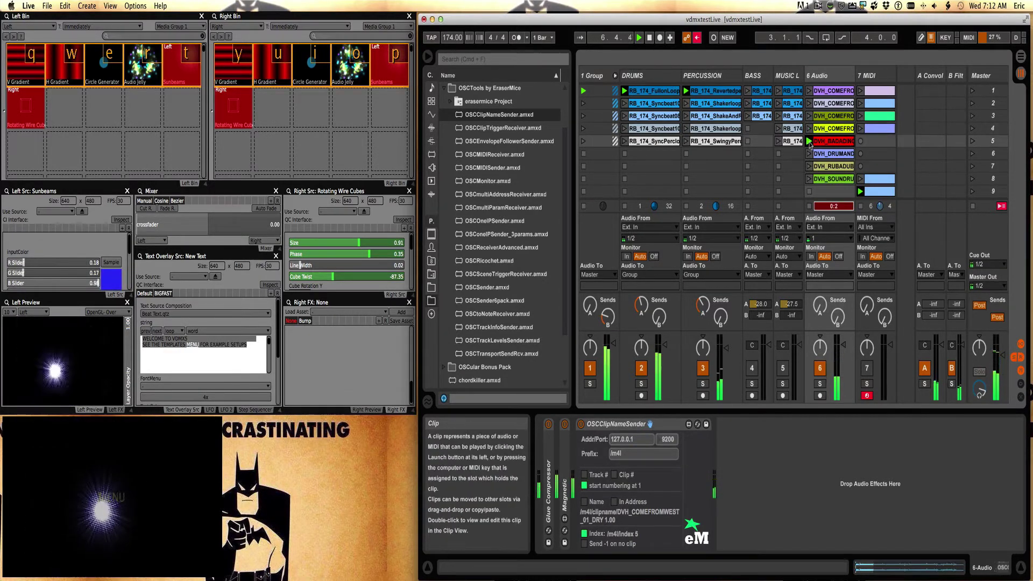
left_click(809, 91)
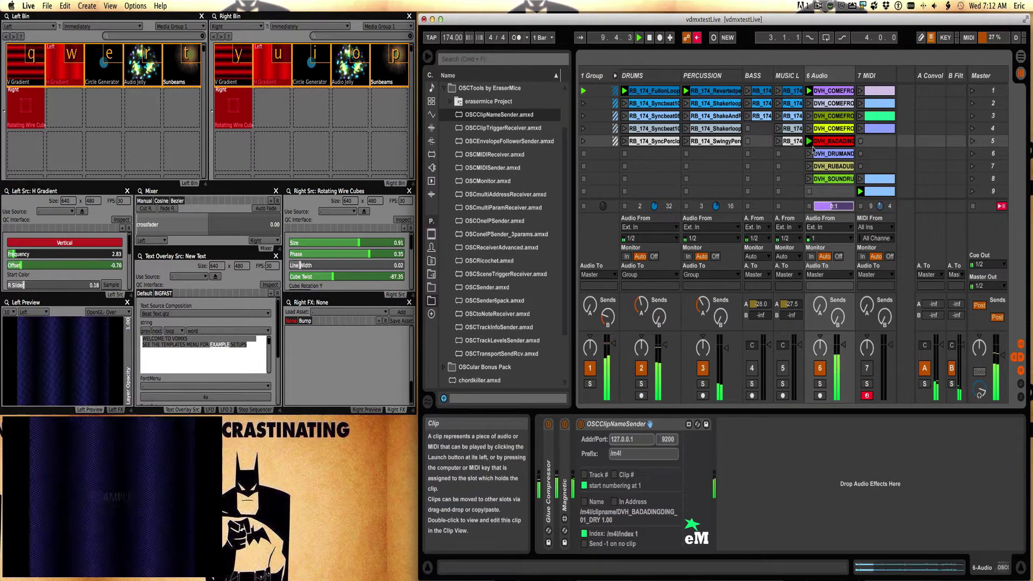
left_click(860, 192)
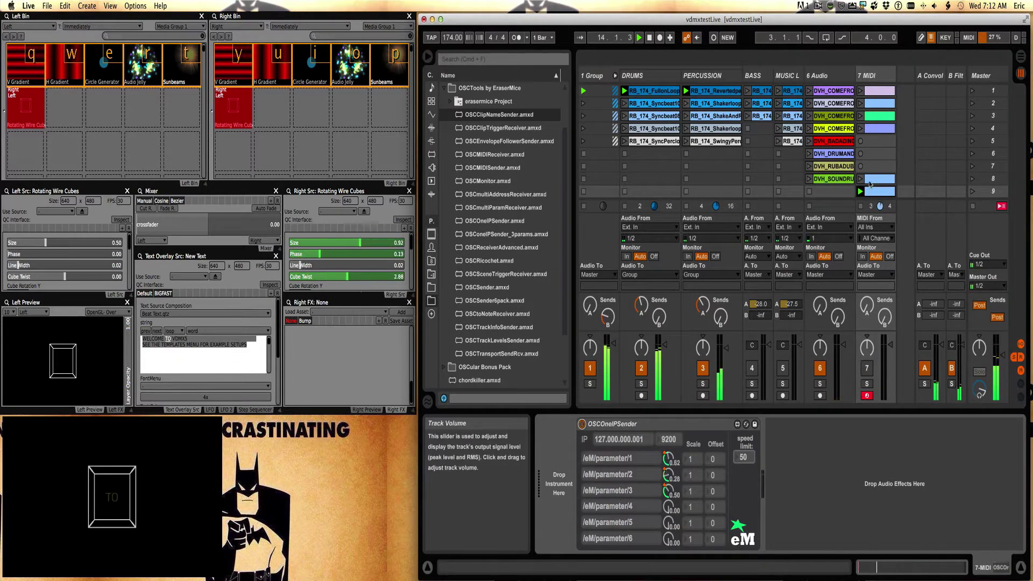
Launch the 7 MIDI clips in rows 8 and 9 and start playback.
left_click(860, 179)
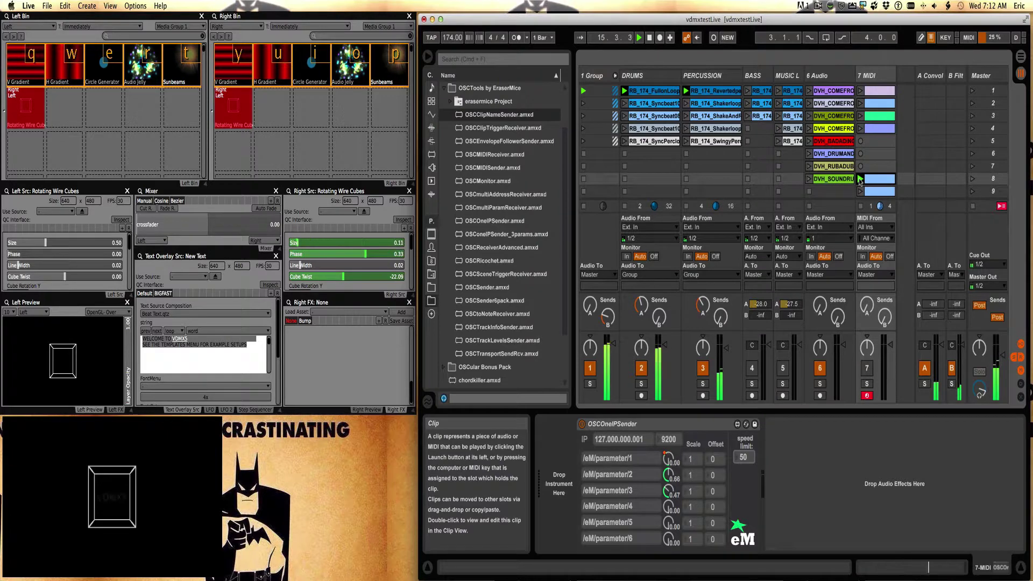
left_click(860, 192)
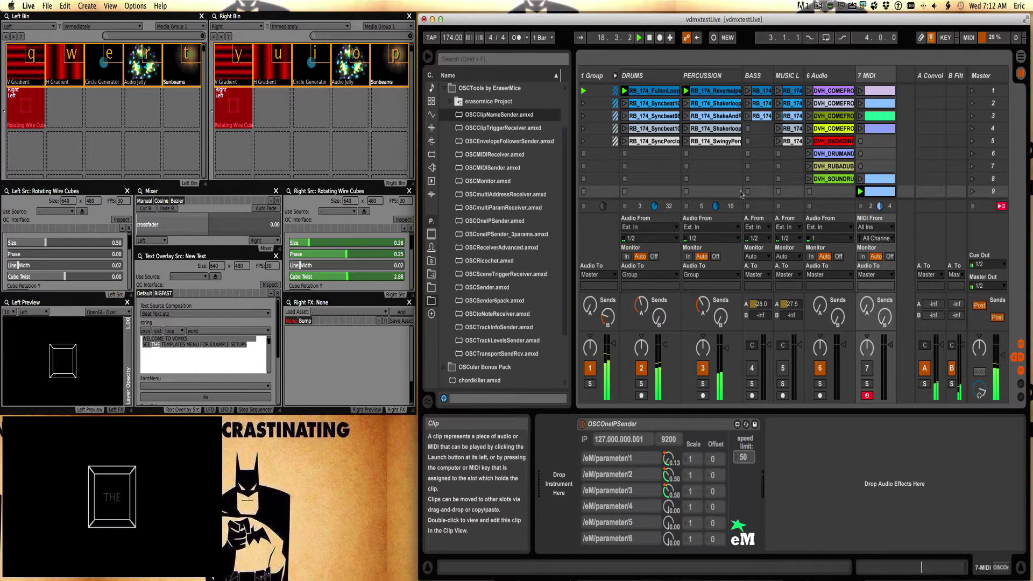
left_click(239, 116)
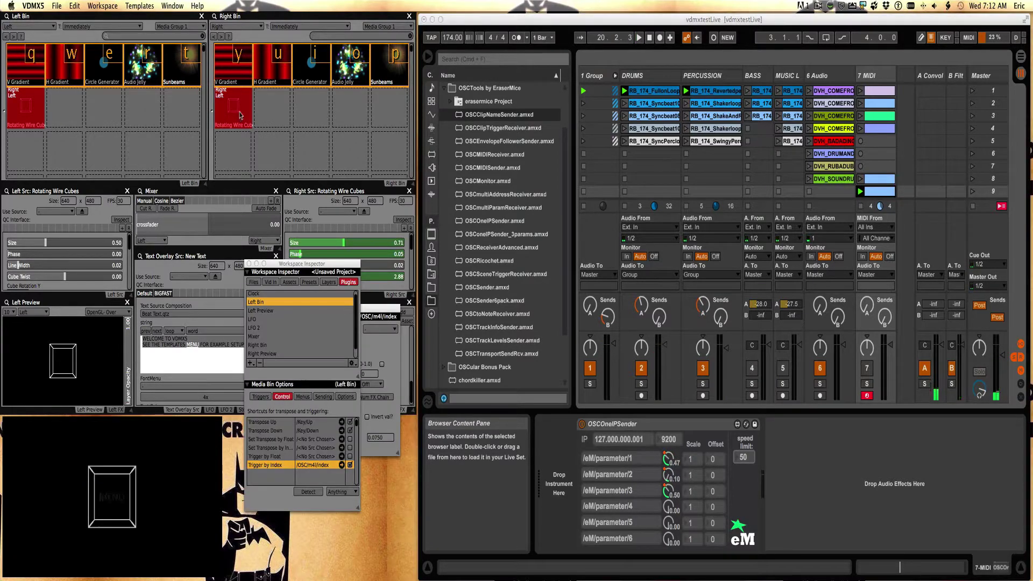
mouse_move(203, 229)
left_mouse_down()
mouse_move(263, 239)
mouse_move(209, 233)
left_mouse_up()
left_click(732, 466)
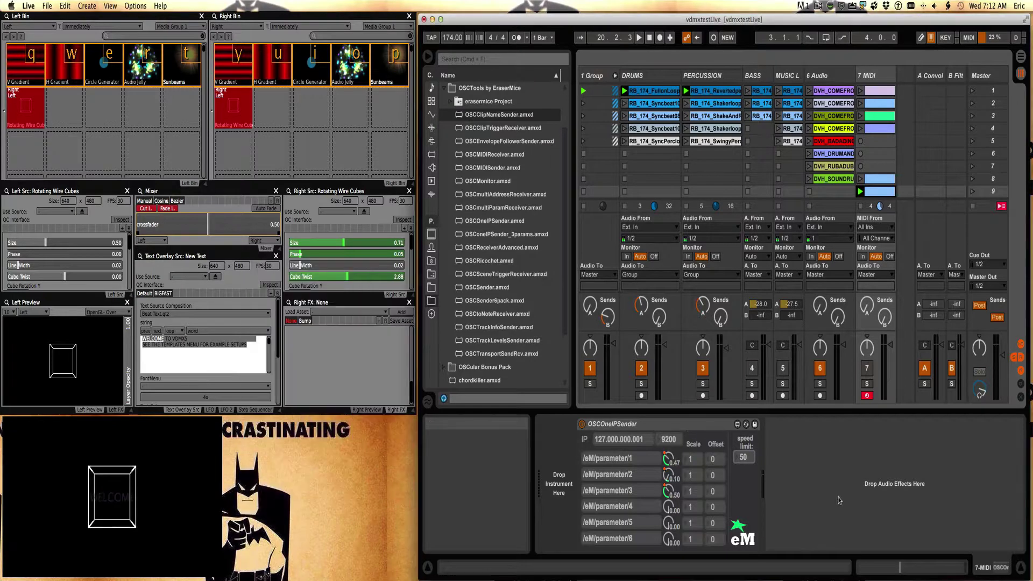
key("space")
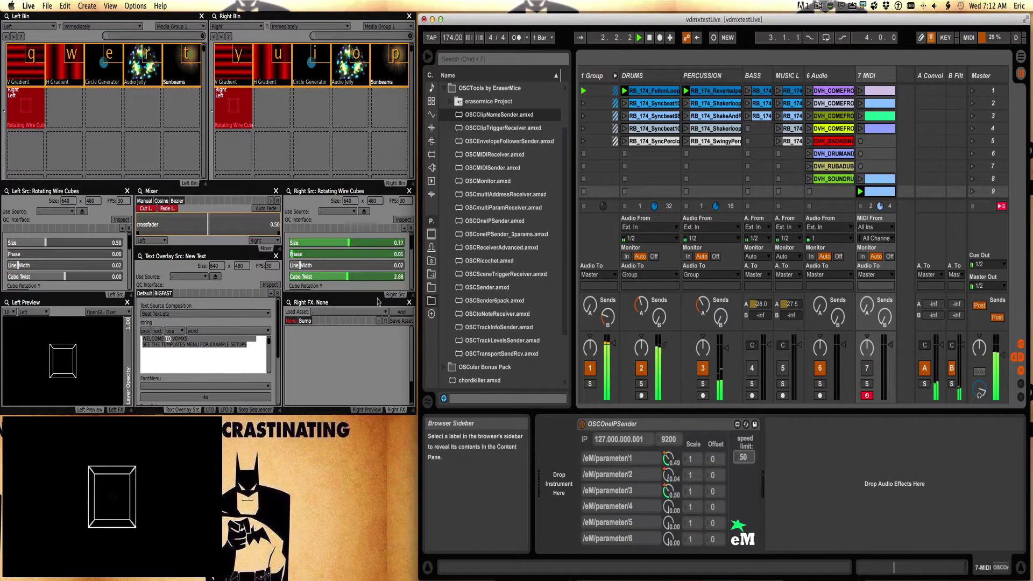
Crossfade VDMX to about 0.68, trigger the V and H Gradient clips, and relaunch 6 Audio row 1.
left_click(213, 232)
left_click_drag(213, 232, 235, 234)
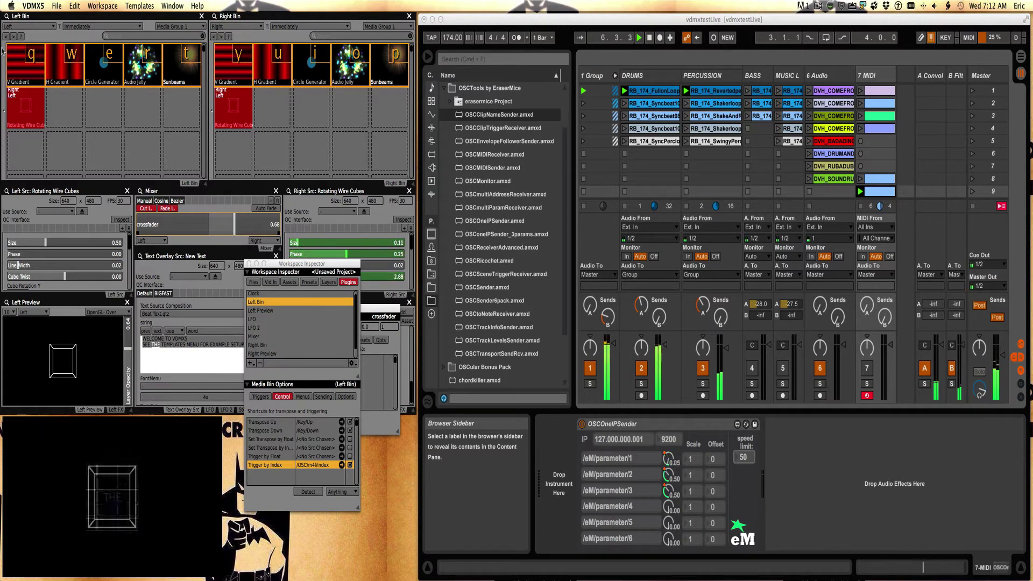
key("q")
left_click(67, 75)
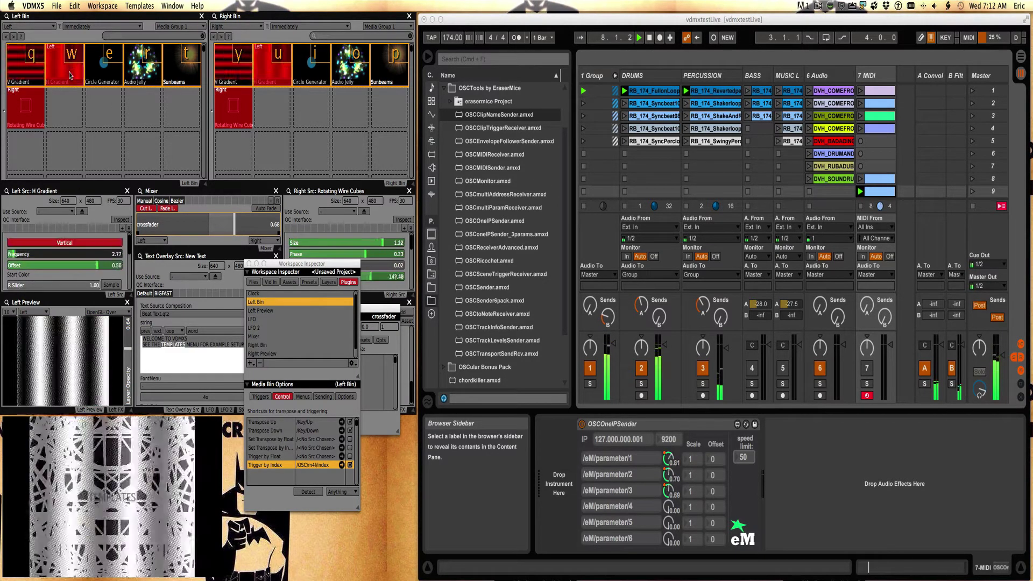
left_click(809, 91)
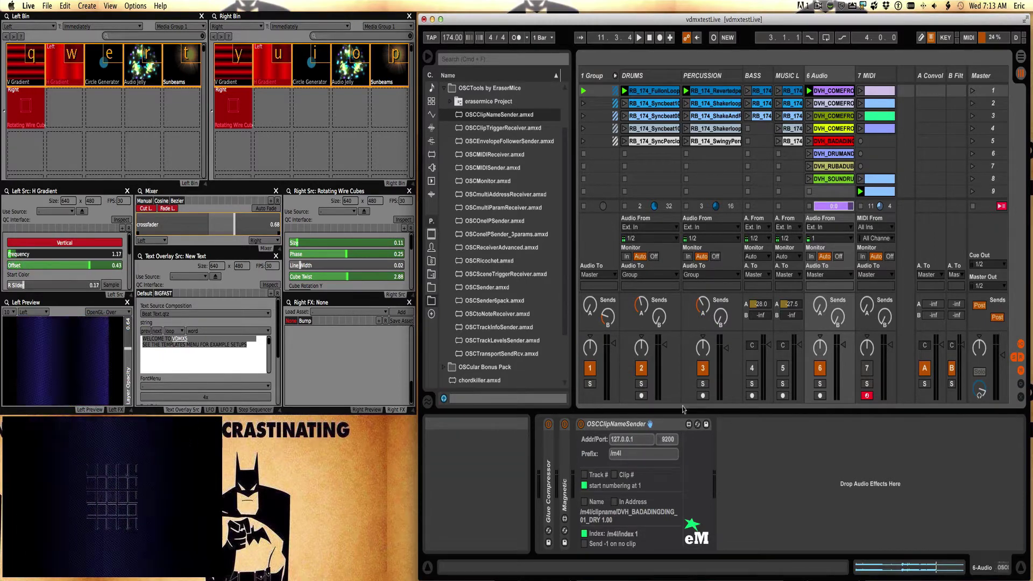
Launch clip 3 in the 6 Audio track and confirm VDMX's left layer shows Audio Jelly.
left_click(809, 104)
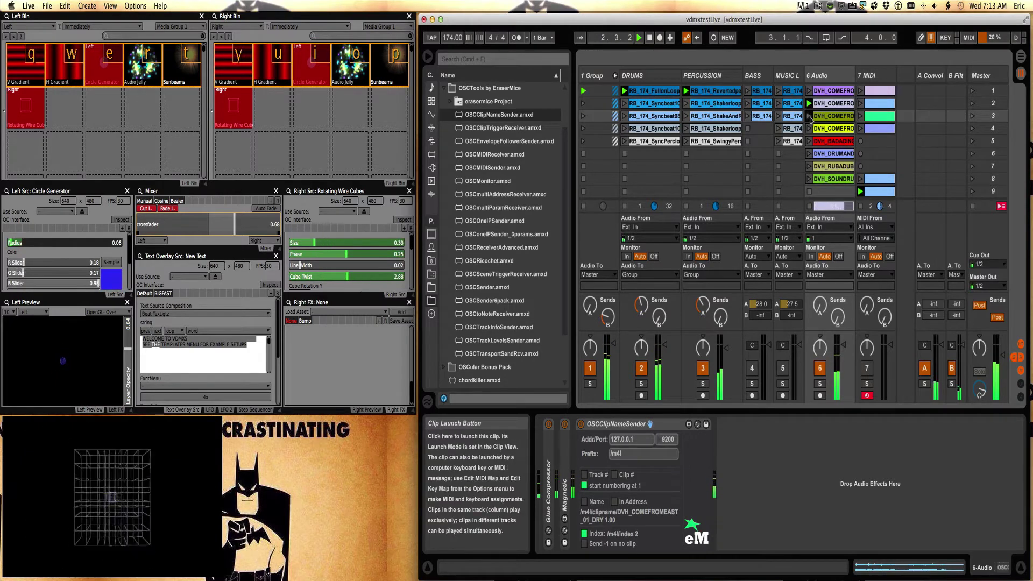
left_click(809, 116)
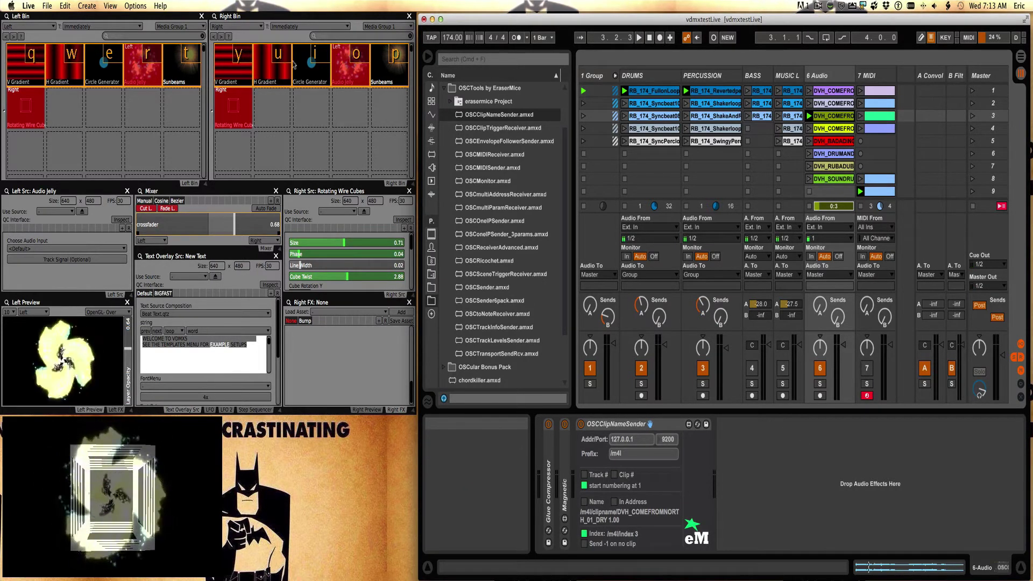
left_click(289, 21)
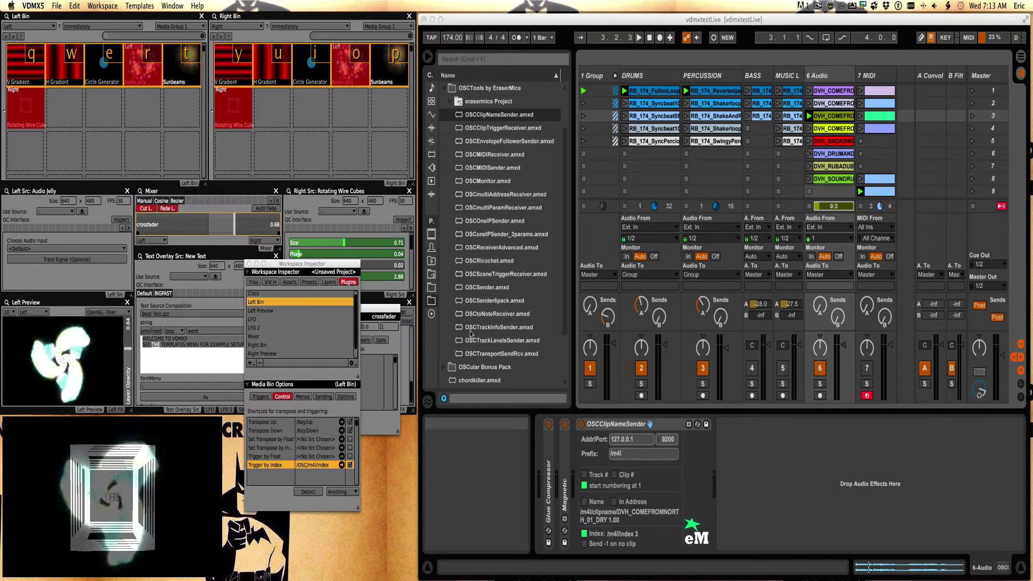
left_click(460, 275)
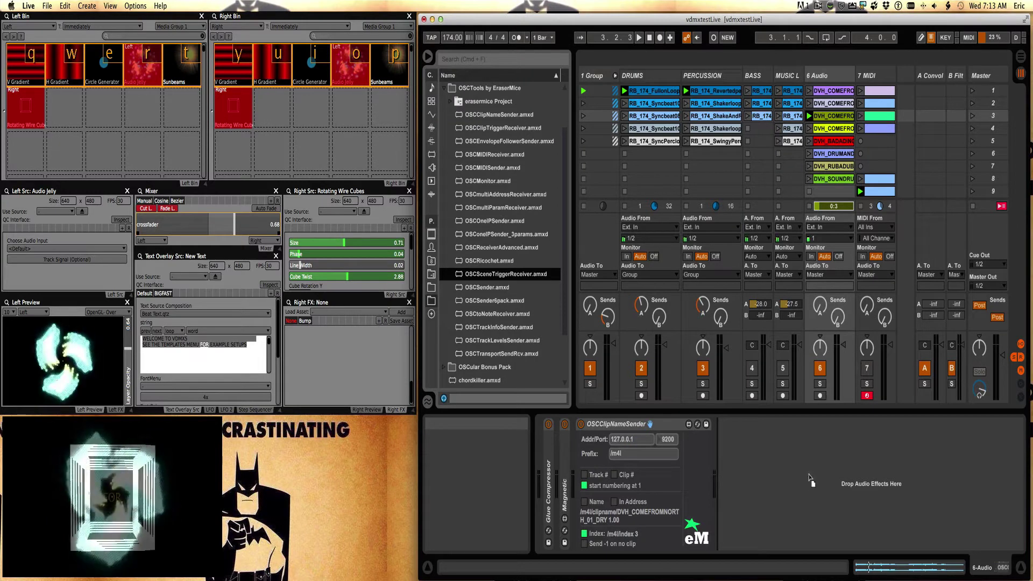
Add the scene trigger receiver to Master and test the OSC monitor on ports 9100 and 9200.
left_click(989, 79)
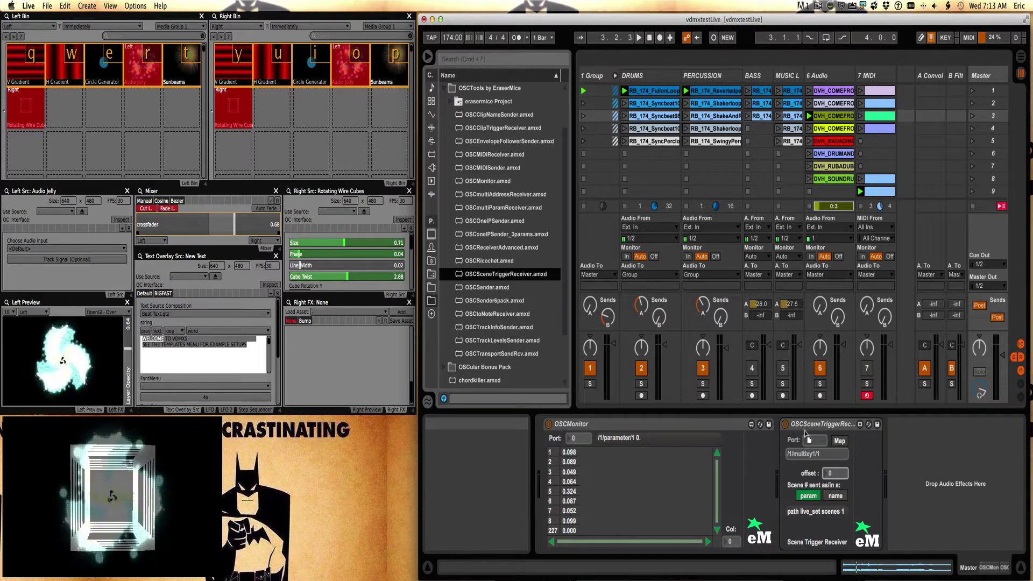
left_click_drag(806, 432, 504, 276)
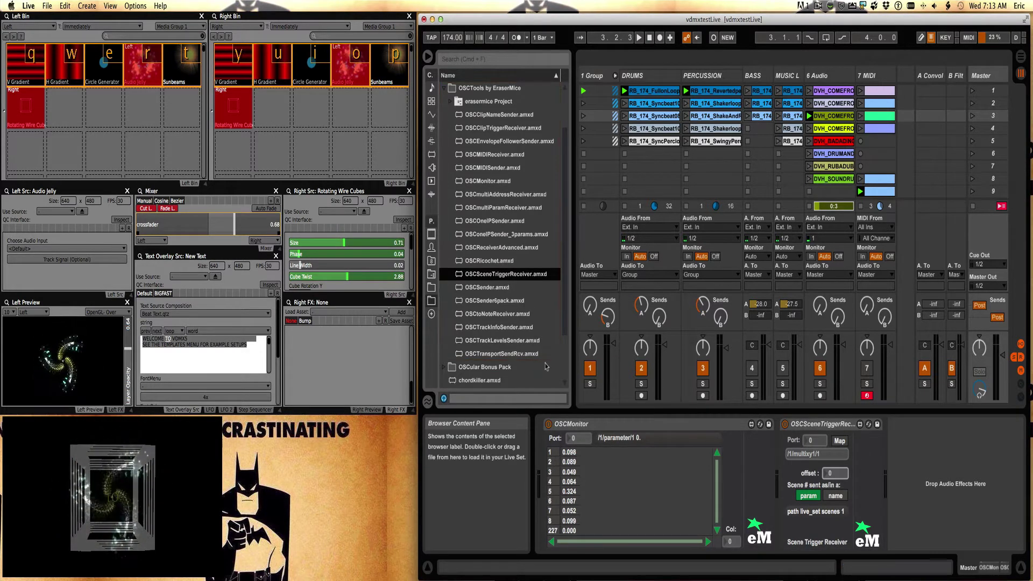
left_click(585, 441)
type("9100")
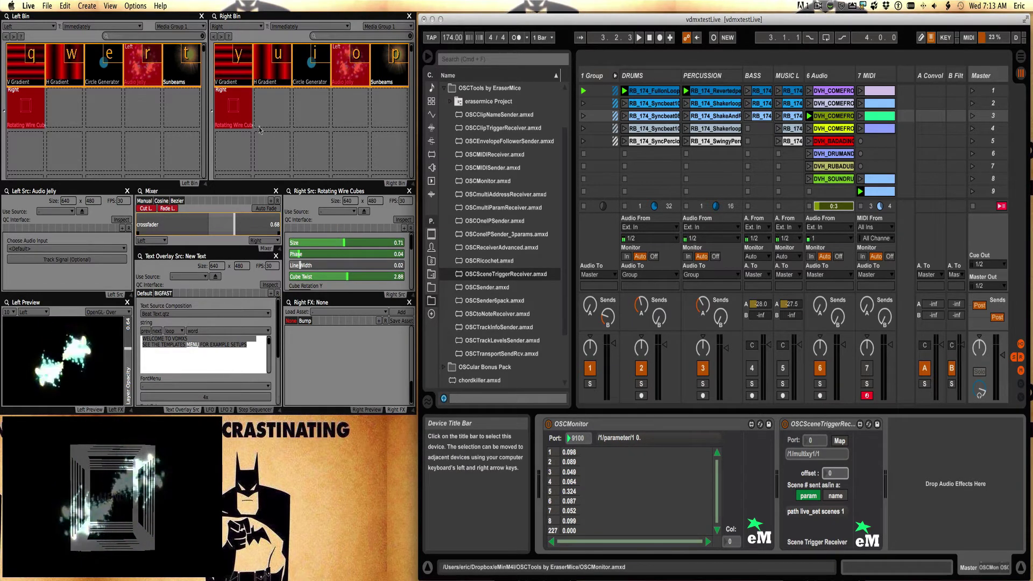
left_click(245, 18)
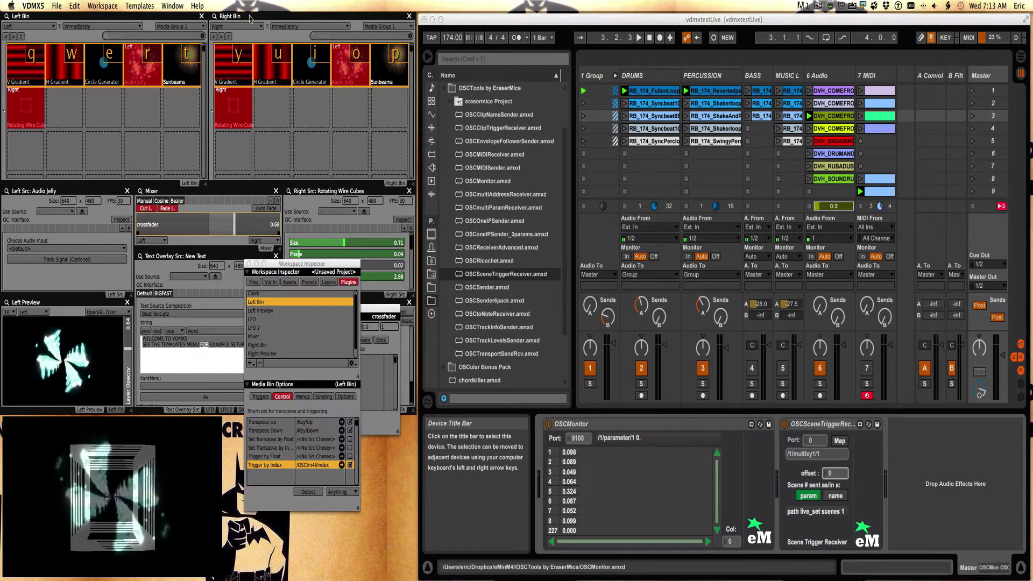
left_click(574, 27)
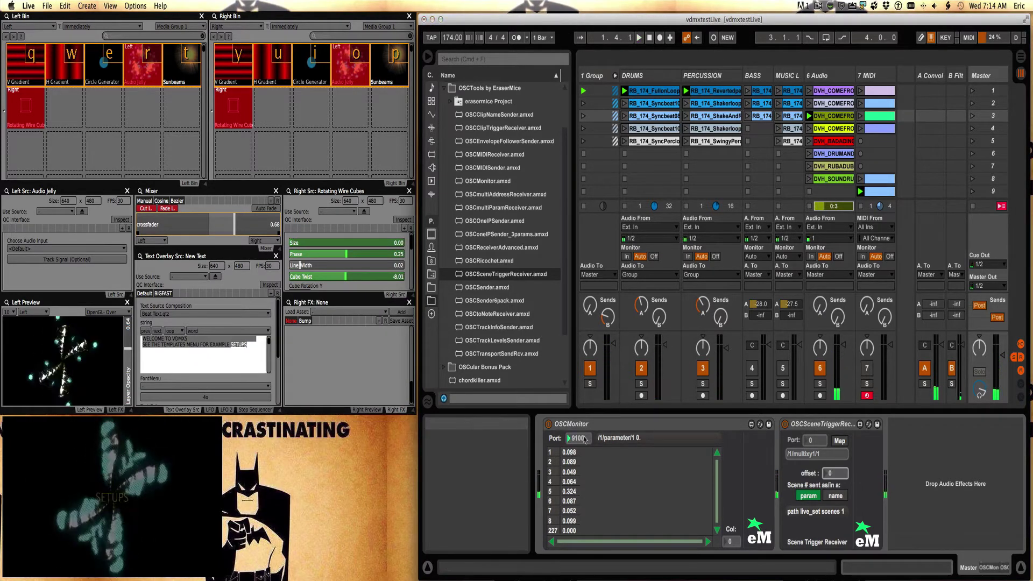
left_click_drag(590, 441, 594, 434)
key("space")
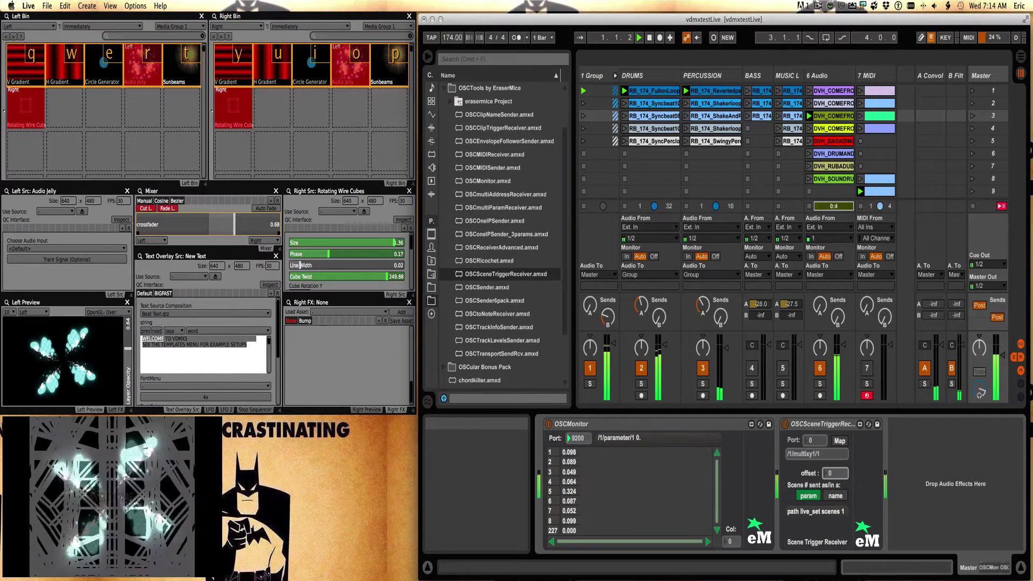
key("space")
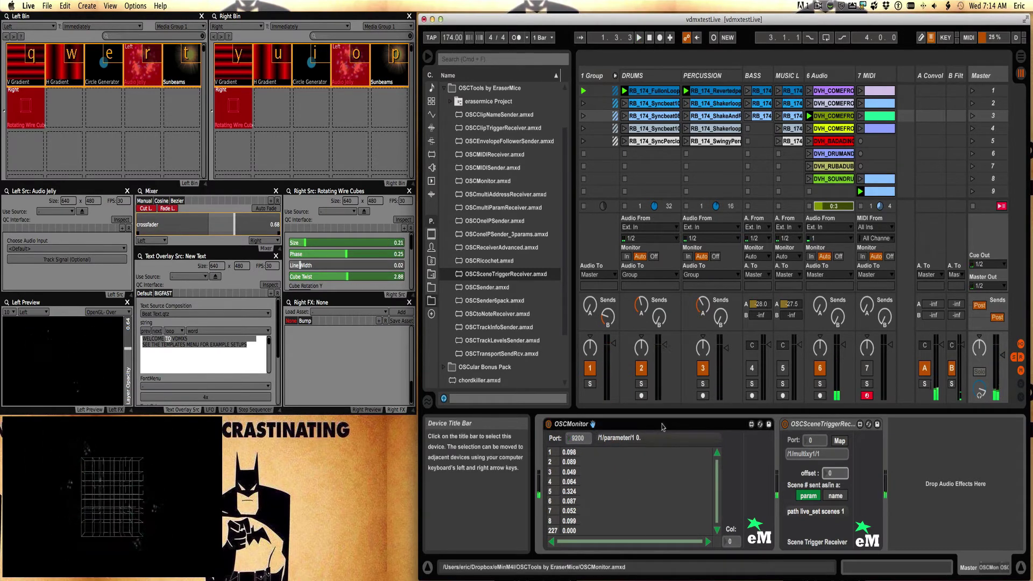
Delete the OSC monitor, give the receiver port 9200 with Map on, and start playback.
left_click(662, 427)
key("Delete")
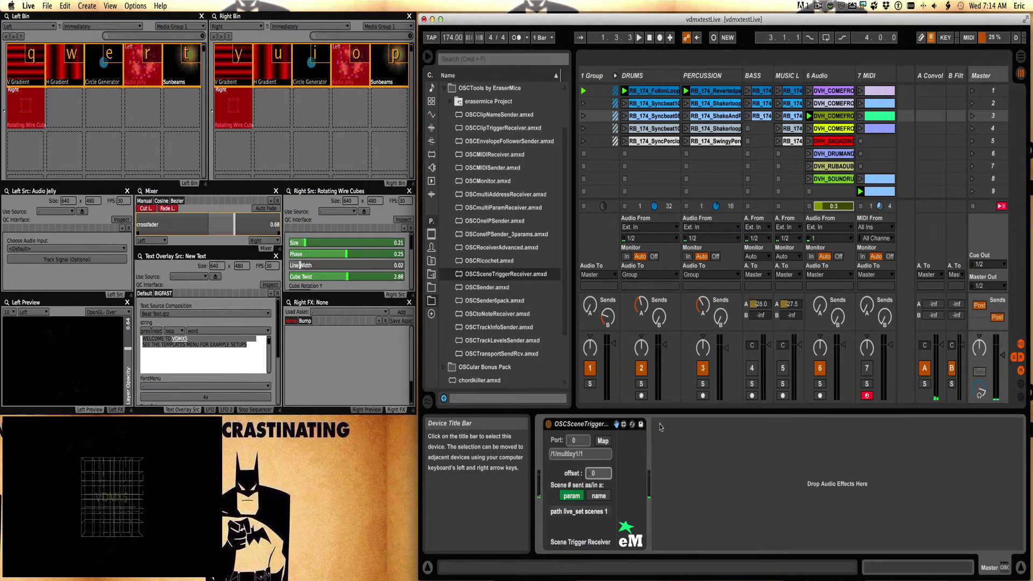
left_click(578, 442)
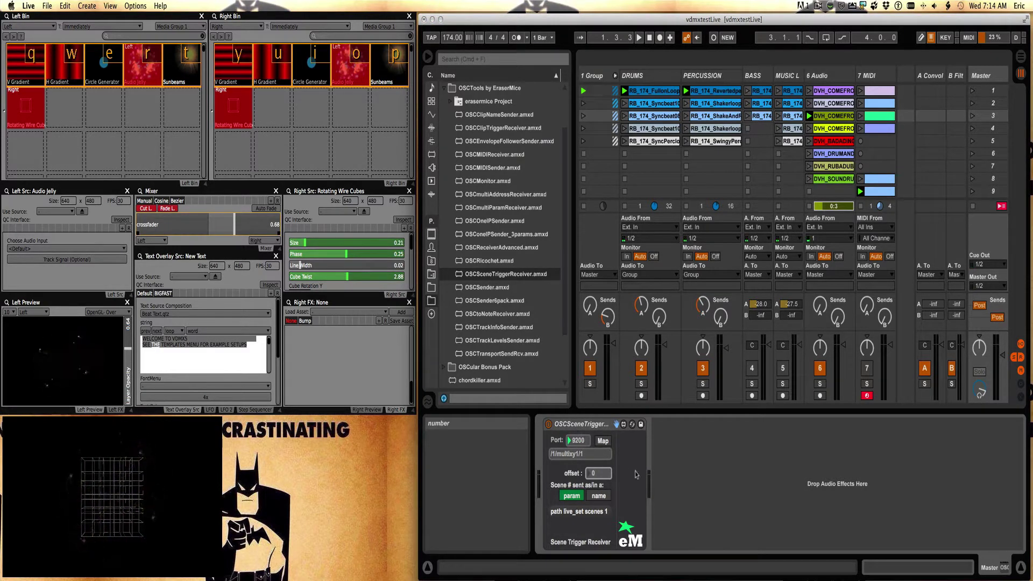
left_click(603, 441)
key("space")
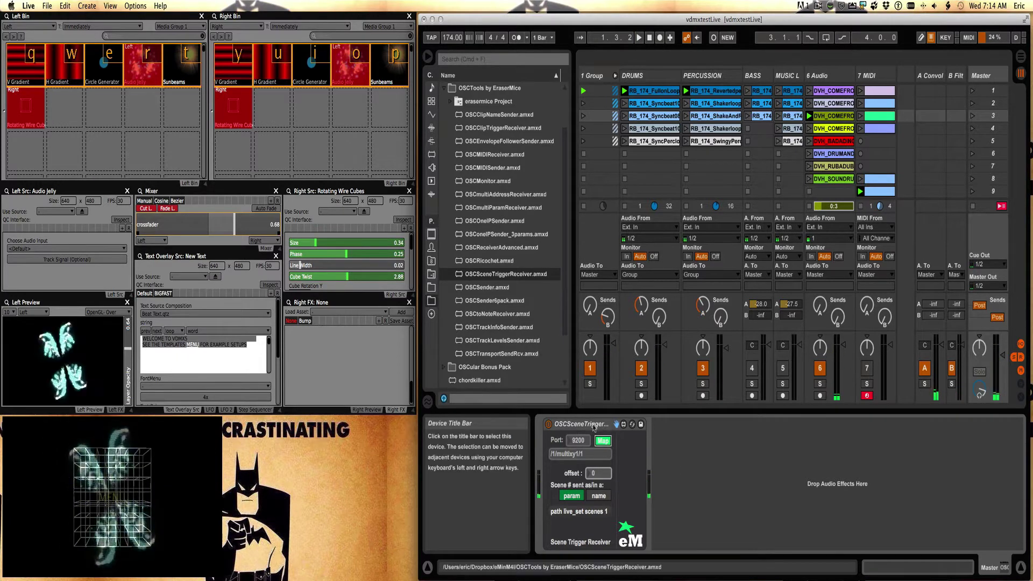
left_click(224, 77)
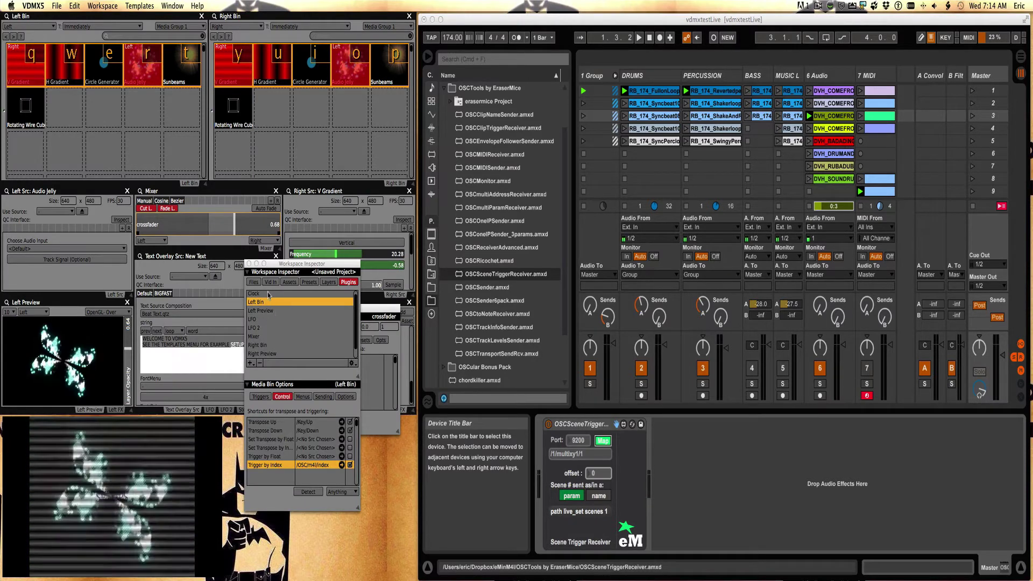
Add an OSC sending destination on OSC Out Port 4 to the Right Bin.
left_click(262, 346)
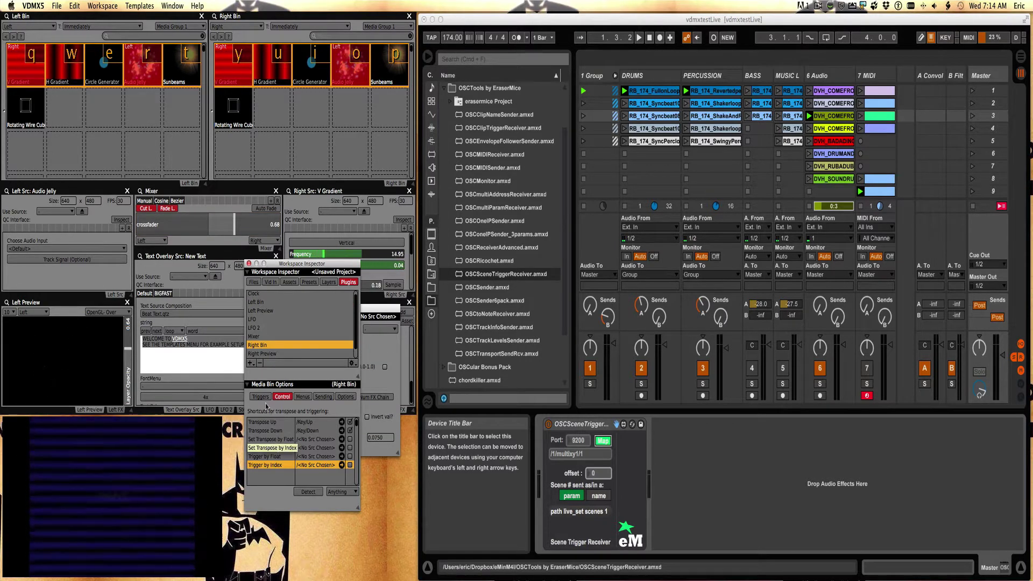
left_click(322, 397)
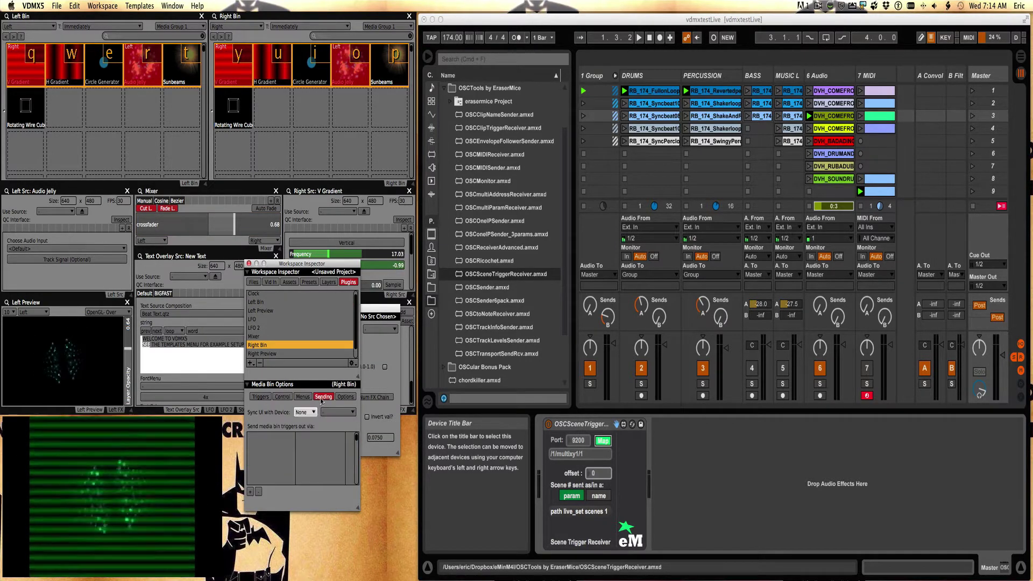
left_click(252, 492)
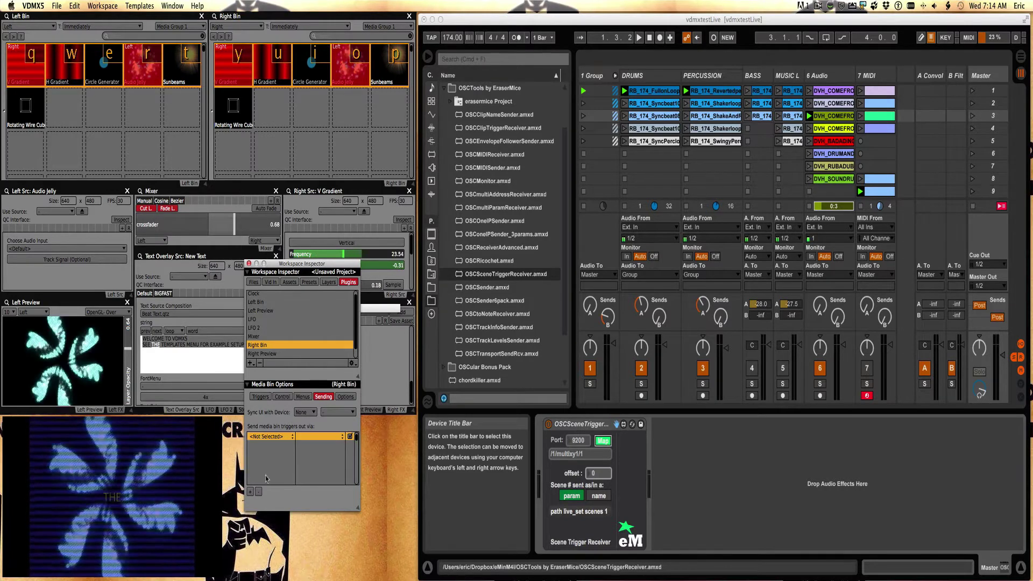
left_click(293, 438)
left_click(278, 449)
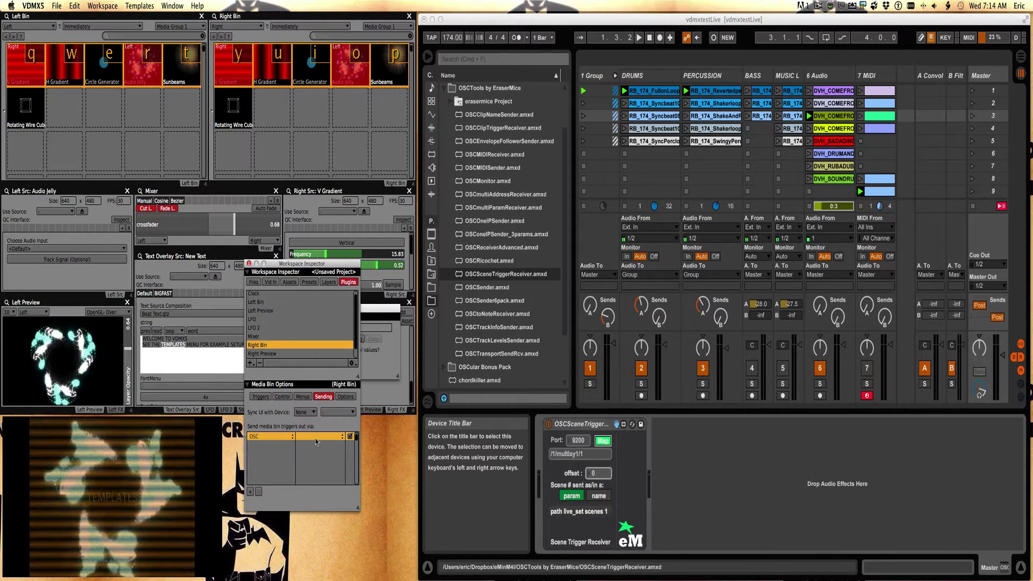
left_click(316, 439)
left_click(314, 445)
Set the OSC address to /fromVDMX/scenes and turn off Send normalized.
left_click_drag(310, 264, 171, 250)
left_click(354, 327)
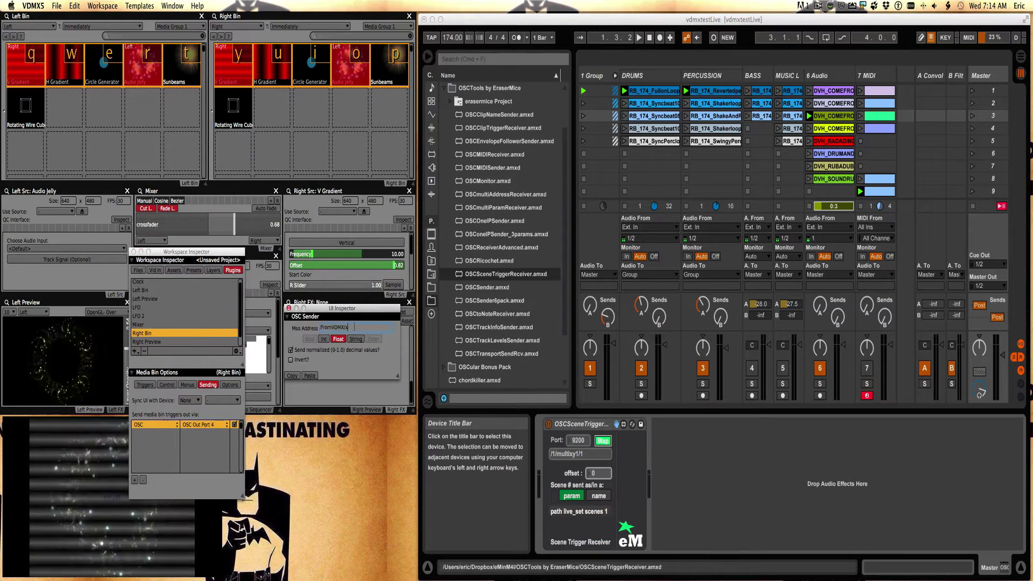
key("BackSpace")
type("scenes")
key("Return")
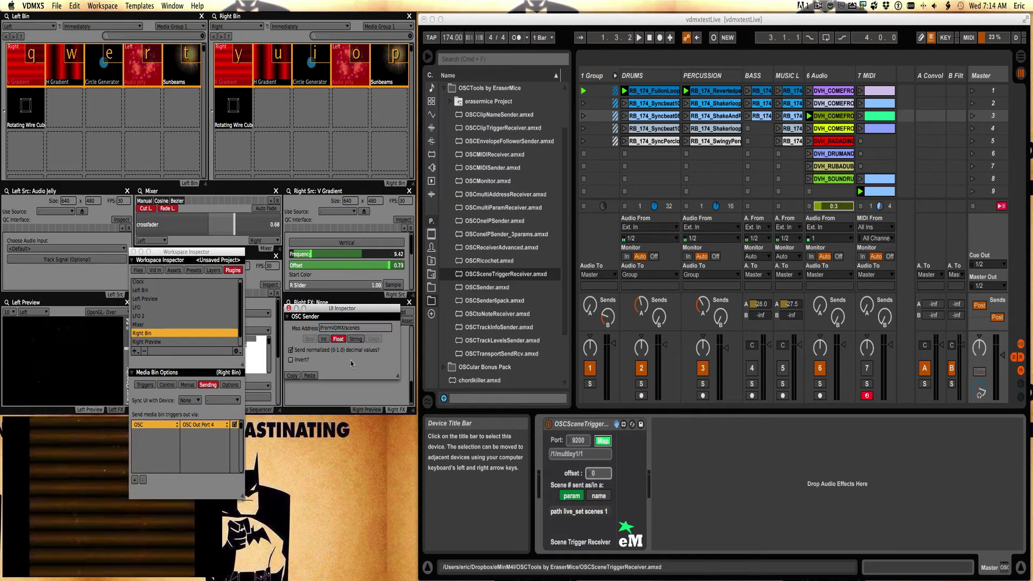
left_click(299, 351)
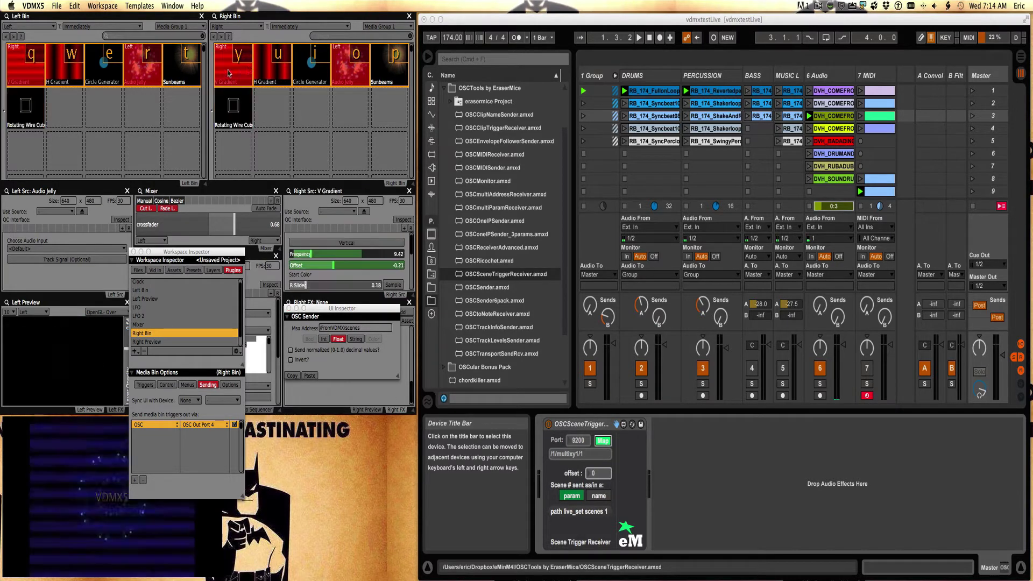
Set the right layer to Rotating Wire Cubes and the left layer to Sunbeams.
left_click(260, 67)
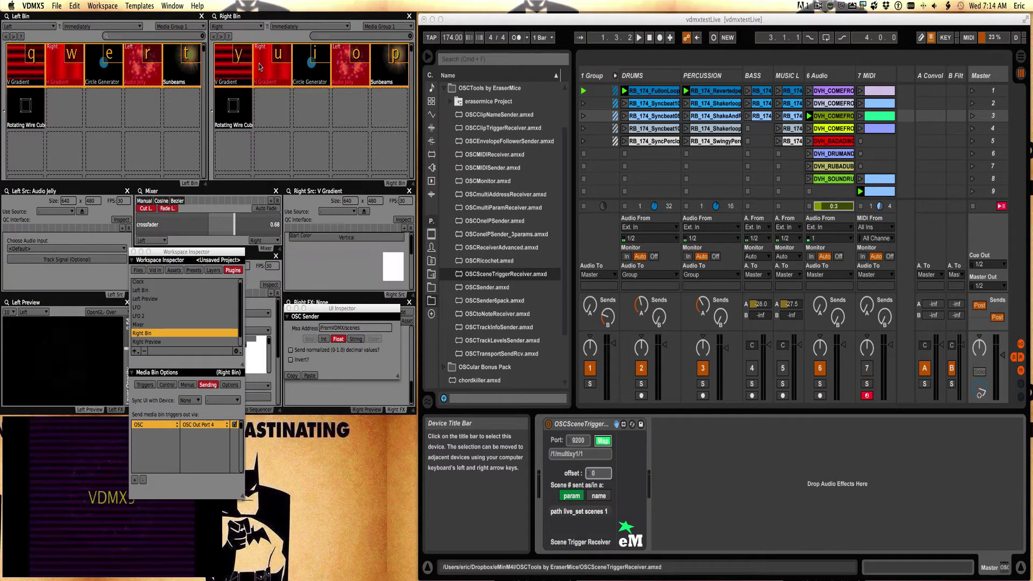
left_click(221, 101)
left_click(184, 68)
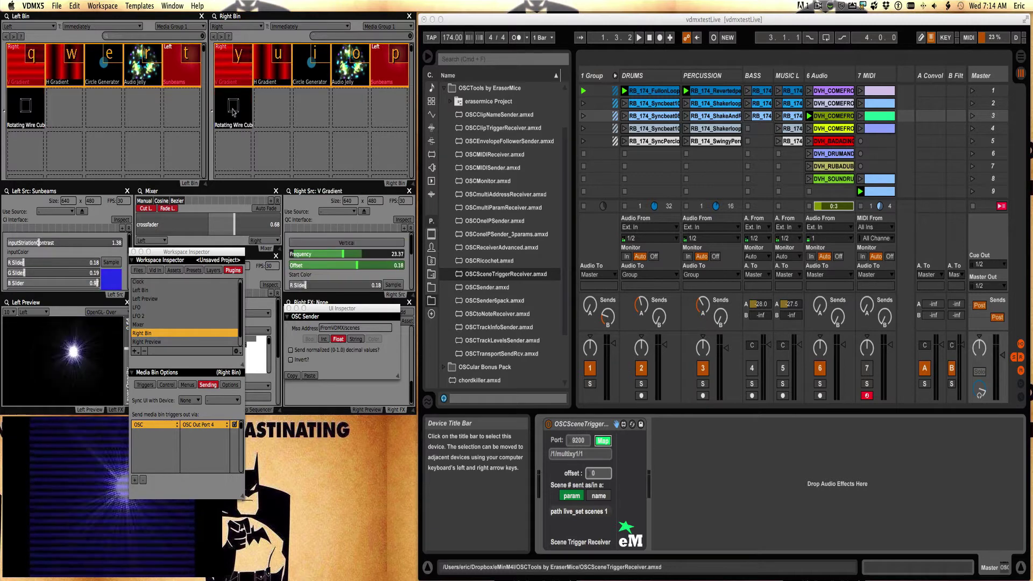
Check Live's preferences, then confirm VDMX5's OSC Out Port 4 targets 127.0.0.1 port 9100.
left_click(592, 433)
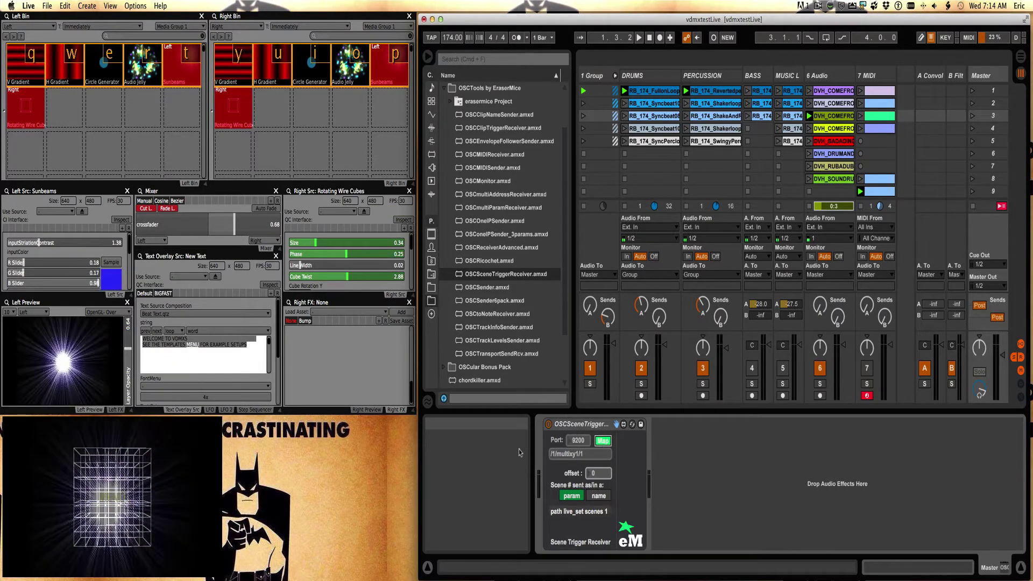
left_click(28, 5)
left_click(86, 37)
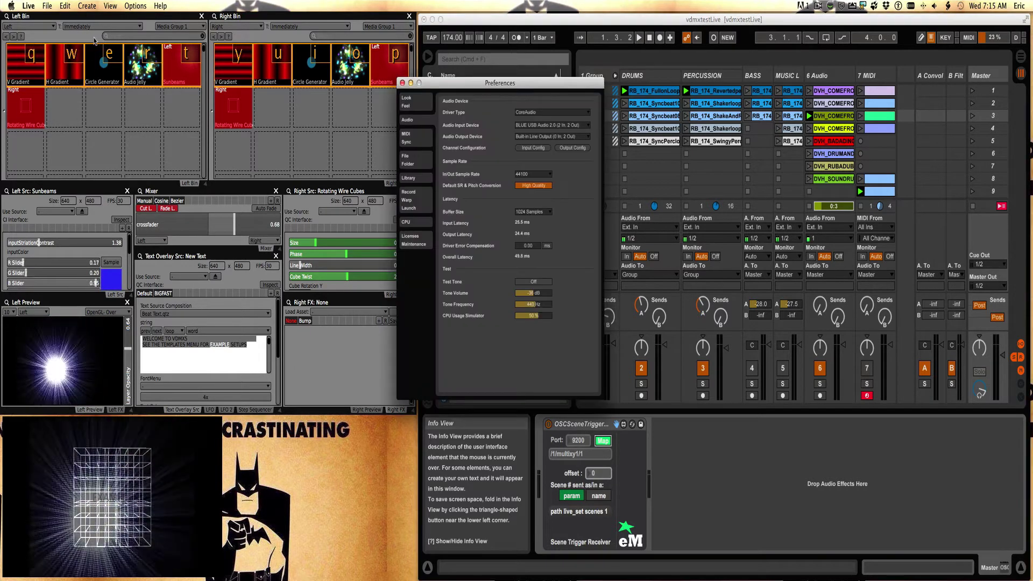
left_click(402, 83)
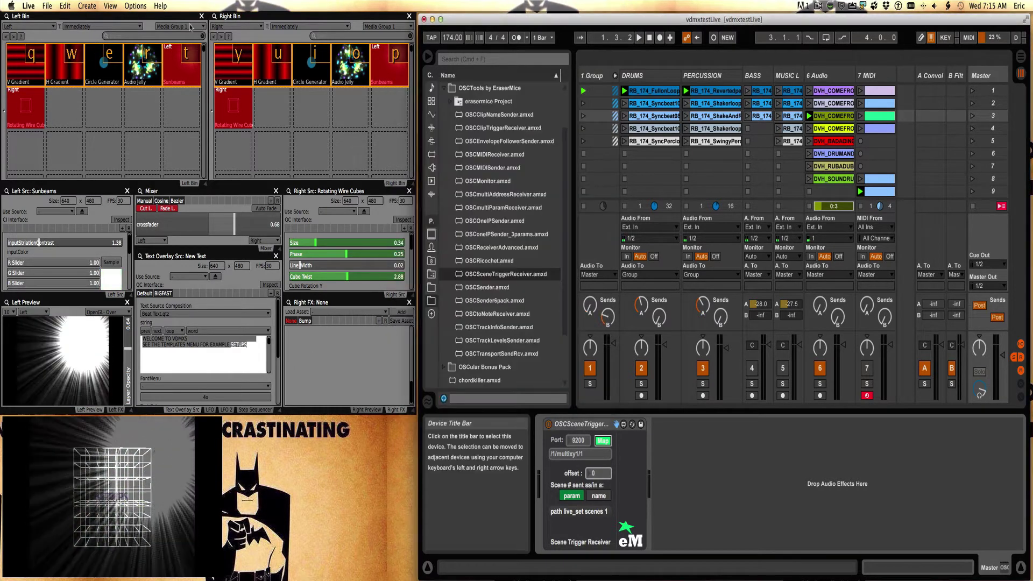
left_click(171, 19)
left_click(33, 5)
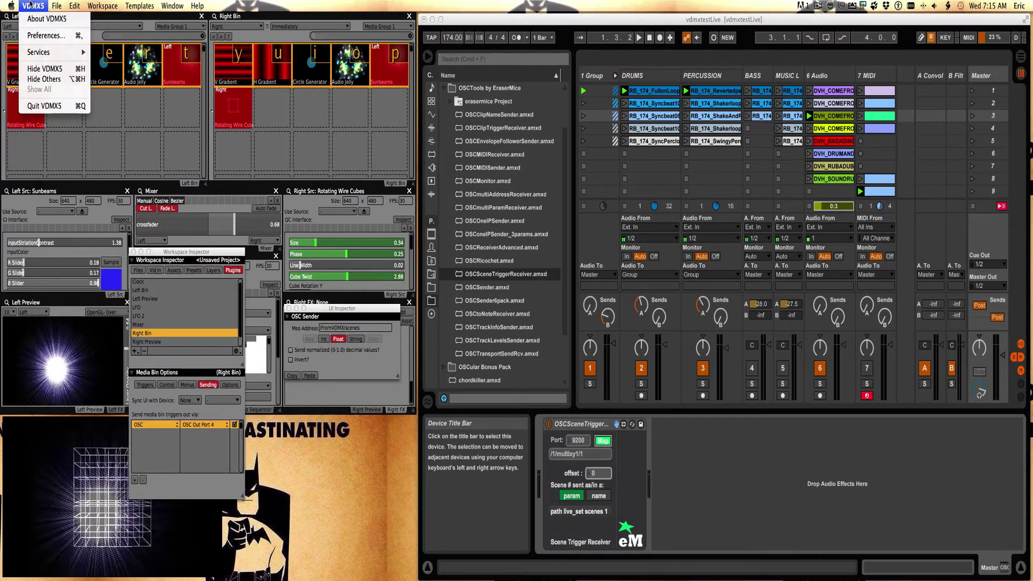
left_click(40, 30)
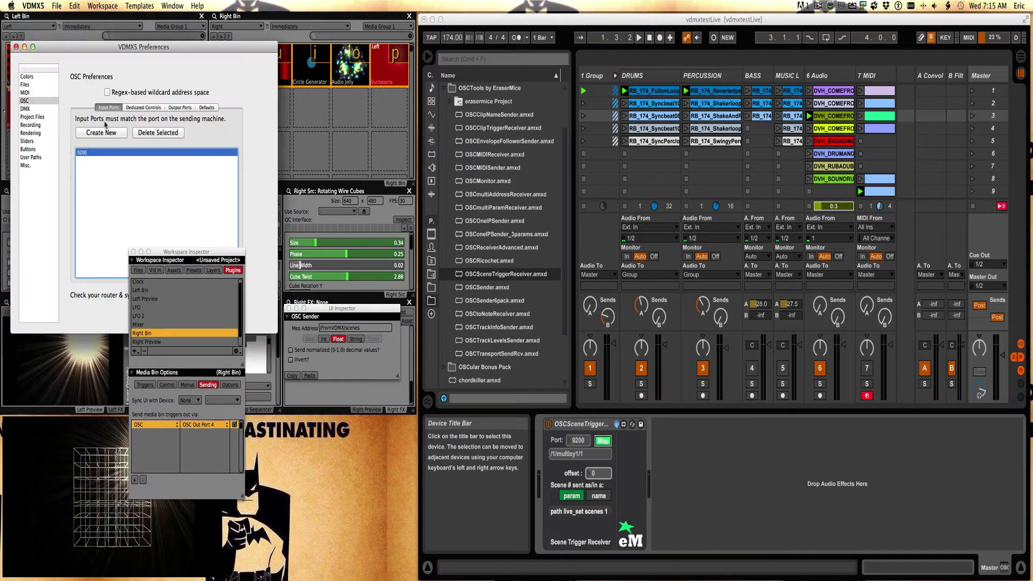
left_click(178, 107)
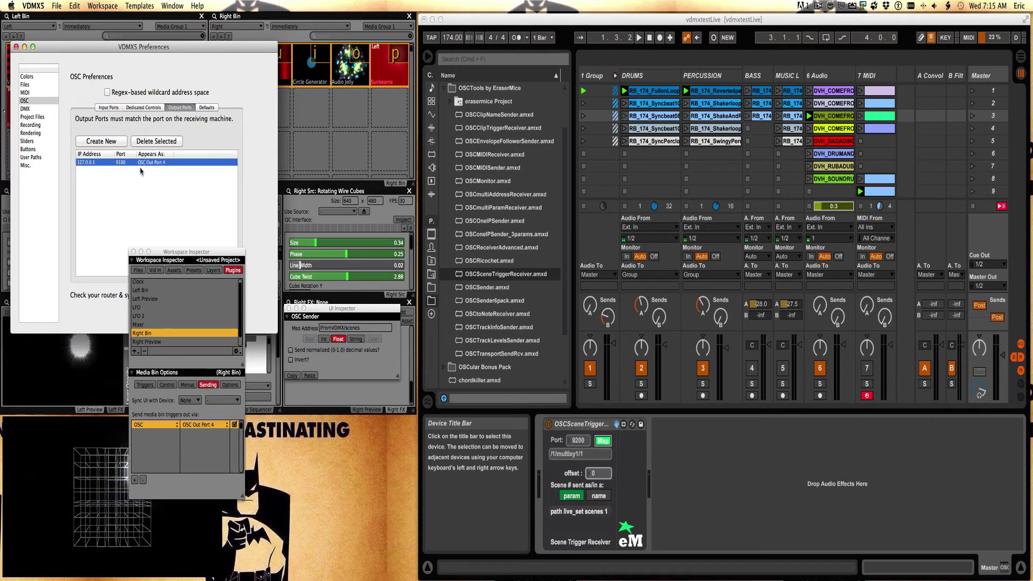
left_click(15, 48)
Set the OSCSceneTriggerReceiver port to 9100.
left_click(580, 441)
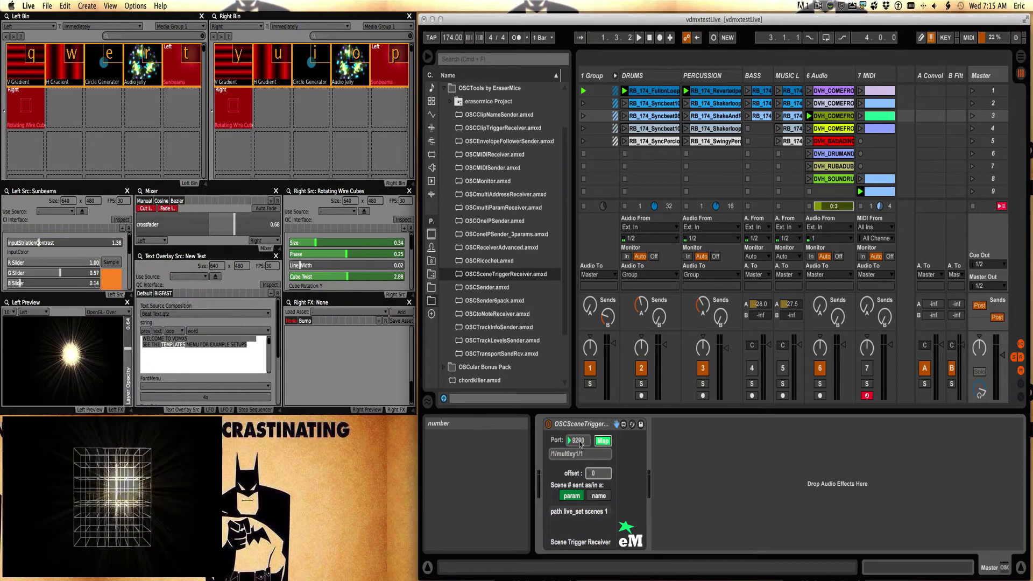
type("9100")
key("Return")
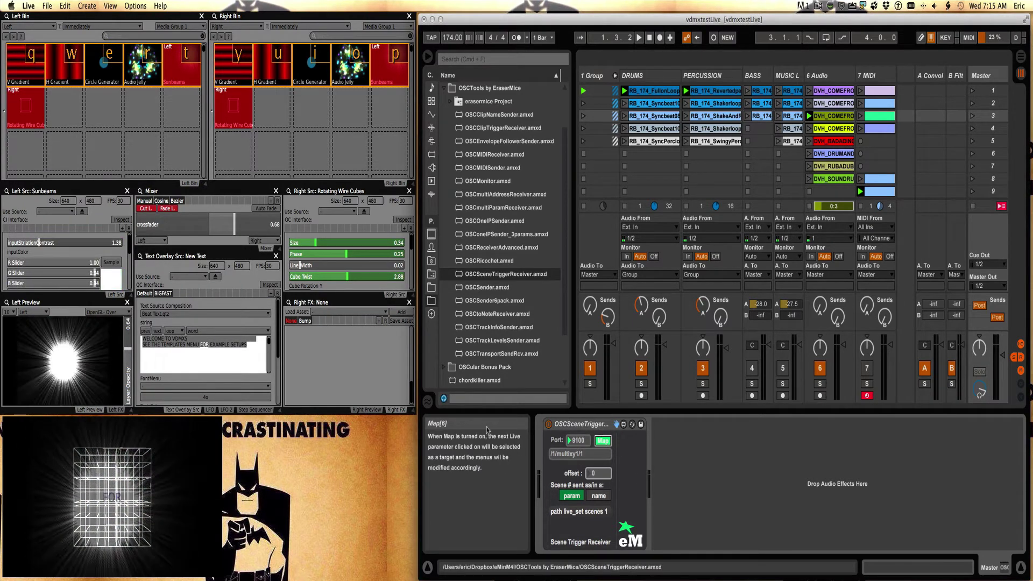
Fire the V Gradient, H Gradient, Circle Generator, Audio Jelly and Rotating Wire Cubes clips in VDMX's Right Bin.
left_click(231, 71)
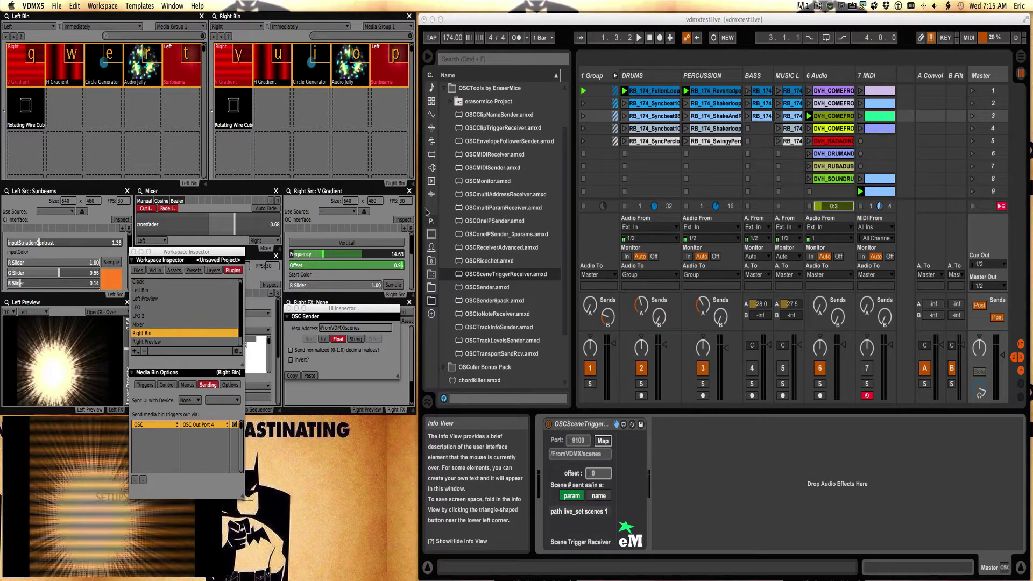
left_click(268, 76)
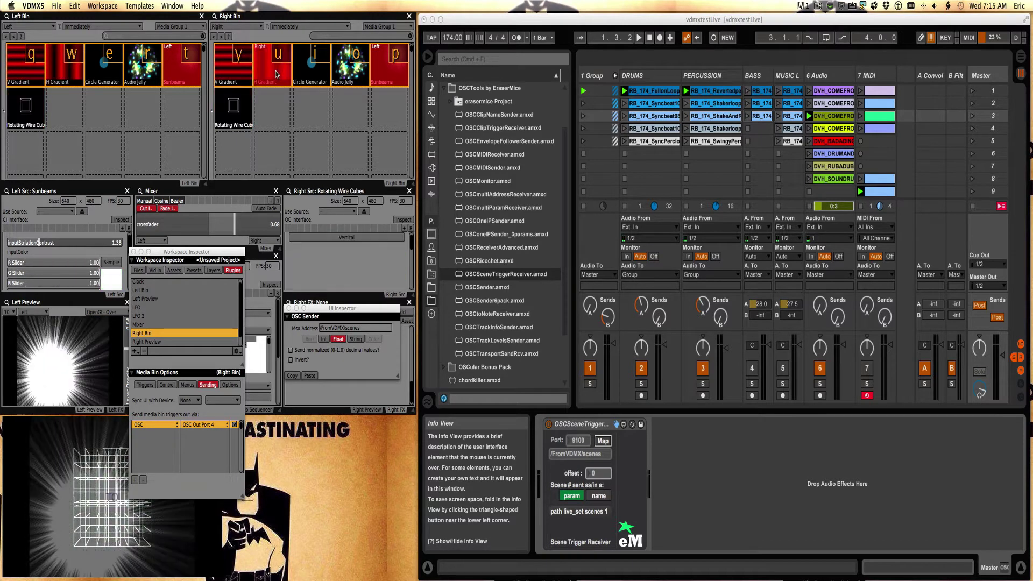
left_click(314, 70)
left_click(362, 79)
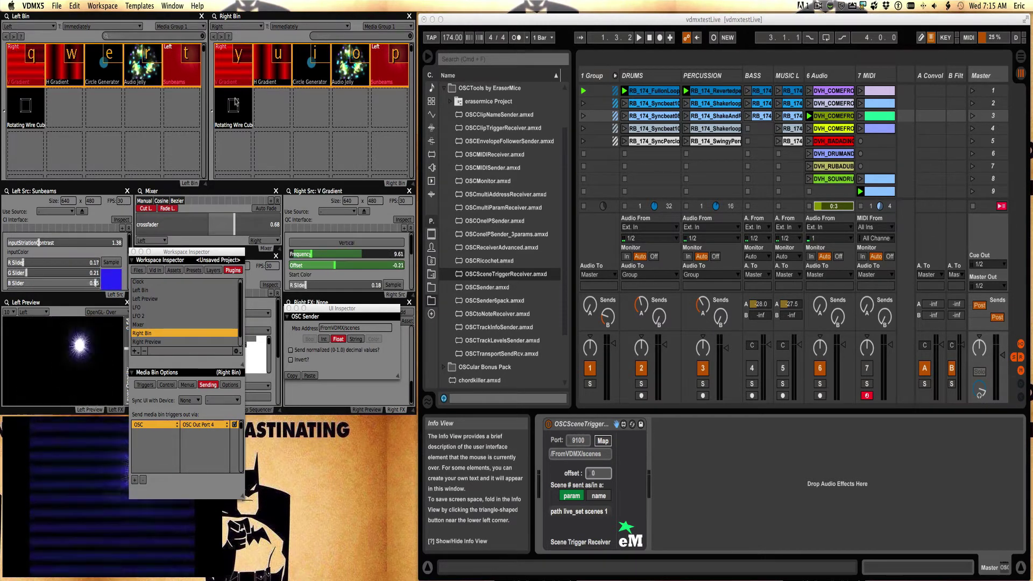
left_click(233, 114)
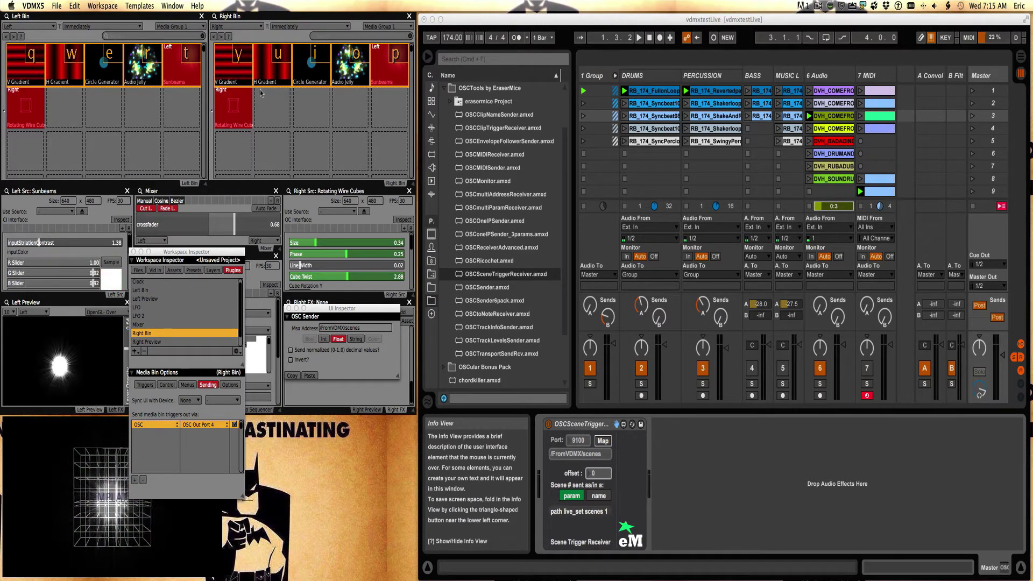
left_click(272, 76)
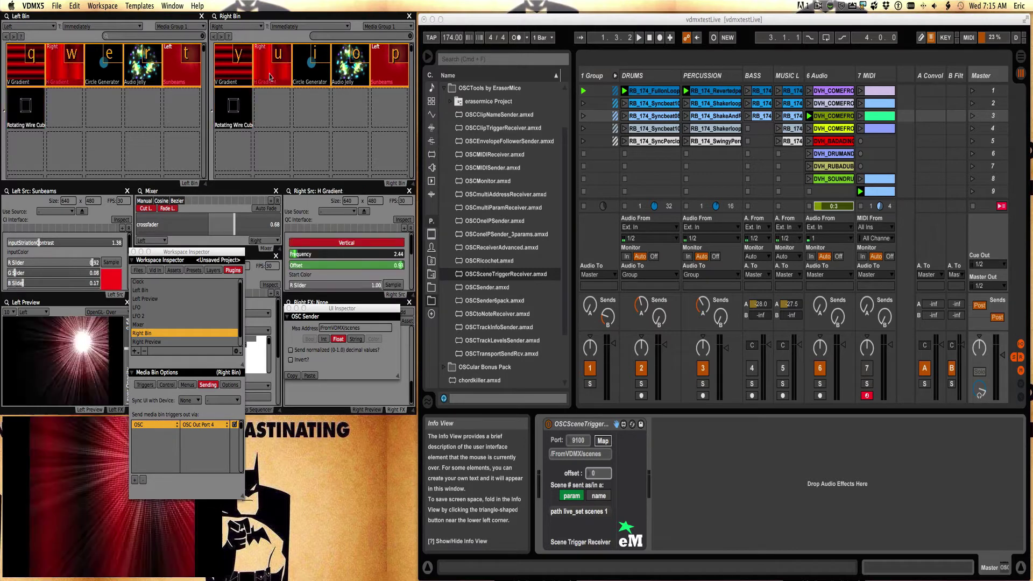
left_click(234, 79)
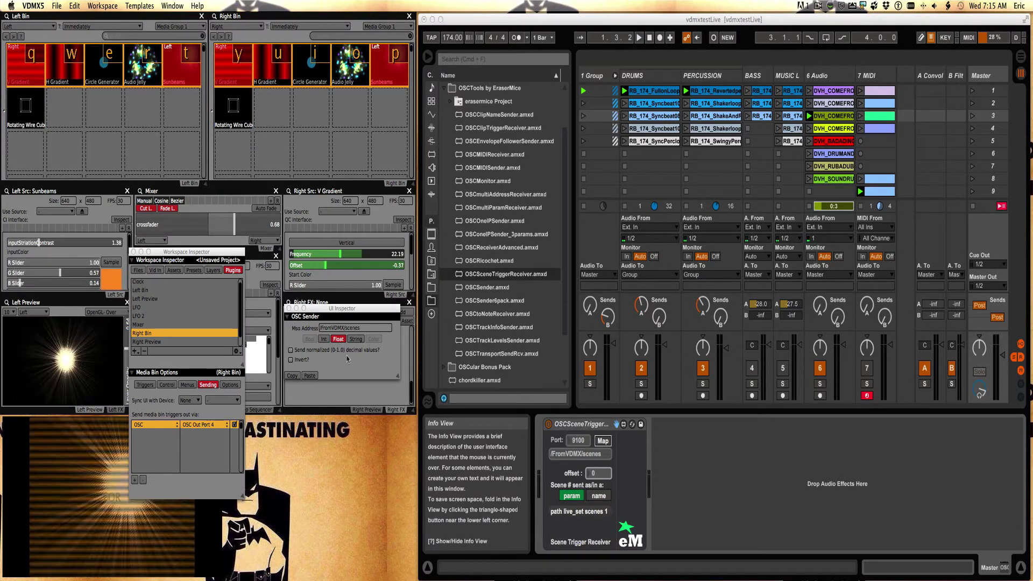
left_click_drag(348, 313, 352, 449)
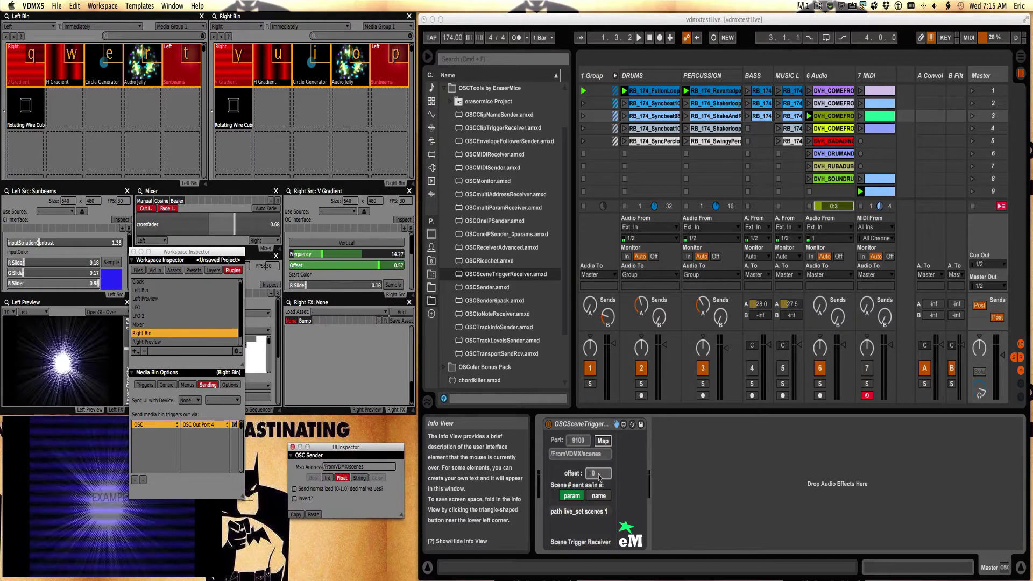
left_click(596, 435)
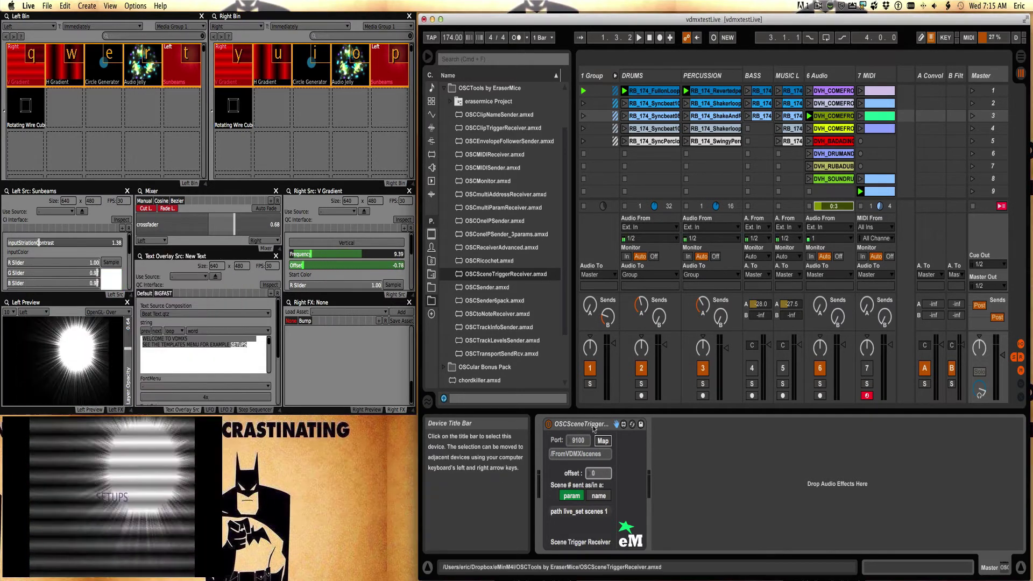
Add an OSCMonitor device listening on port 9100.
left_click_drag(487, 181, 717, 478)
left_click(687, 438)
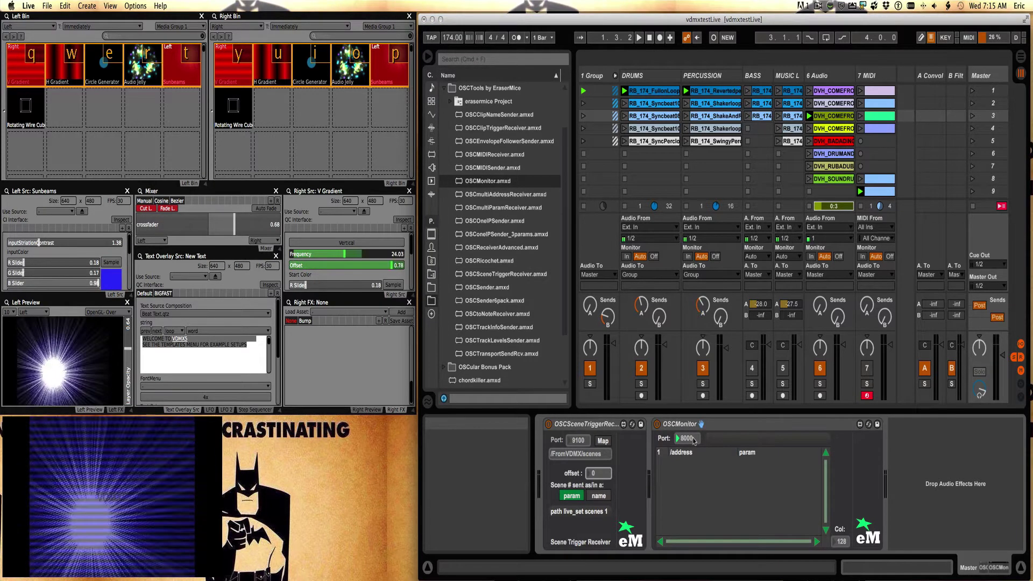
type("9100")
key("Return")
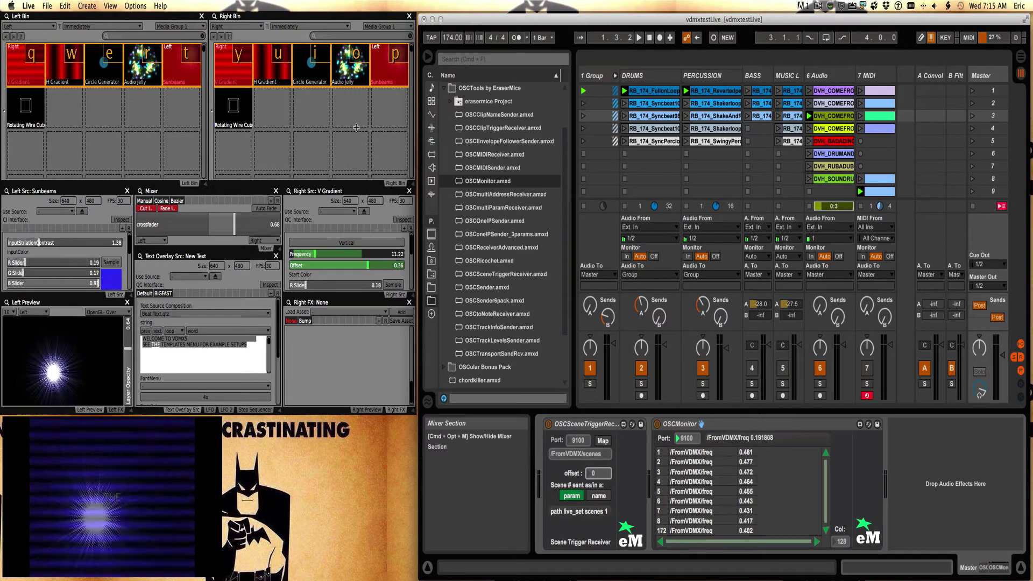
Fire Circle Generator, Audio Jelly and Sunbeams in VDMX, then set the receiver port to 9100.
left_click(327, 57)
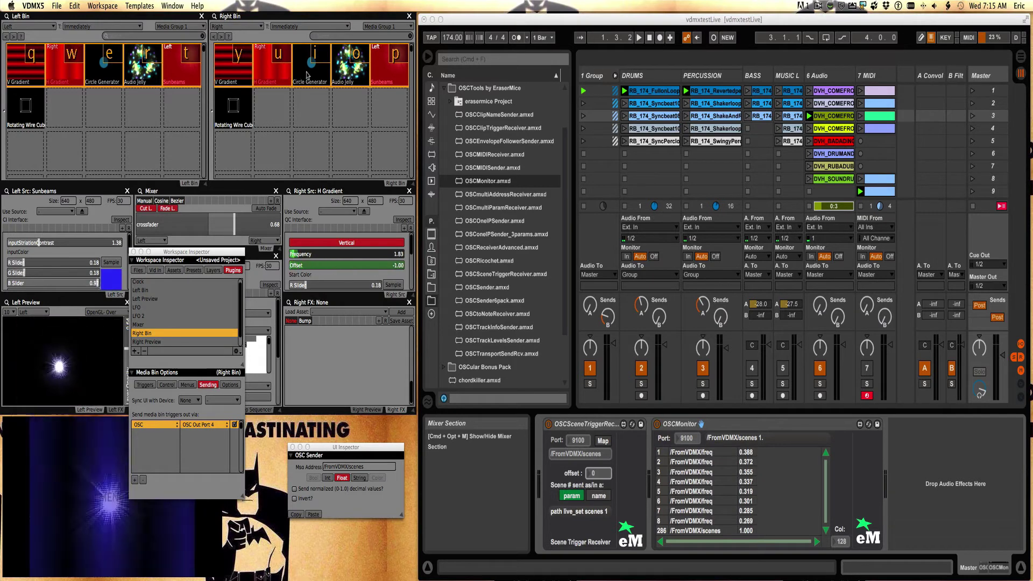
left_click(308, 76)
left_click(347, 75)
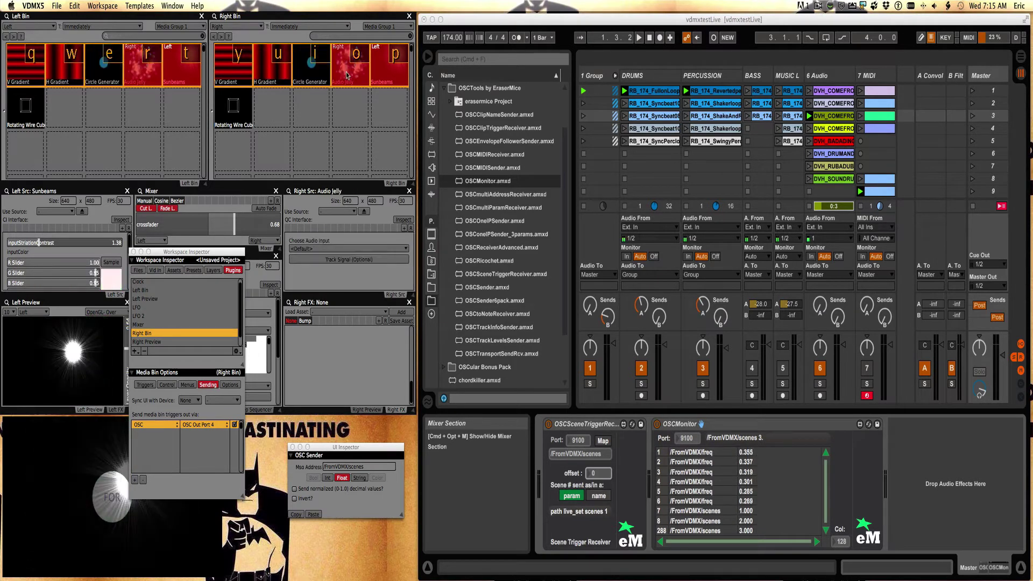
left_click(392, 78)
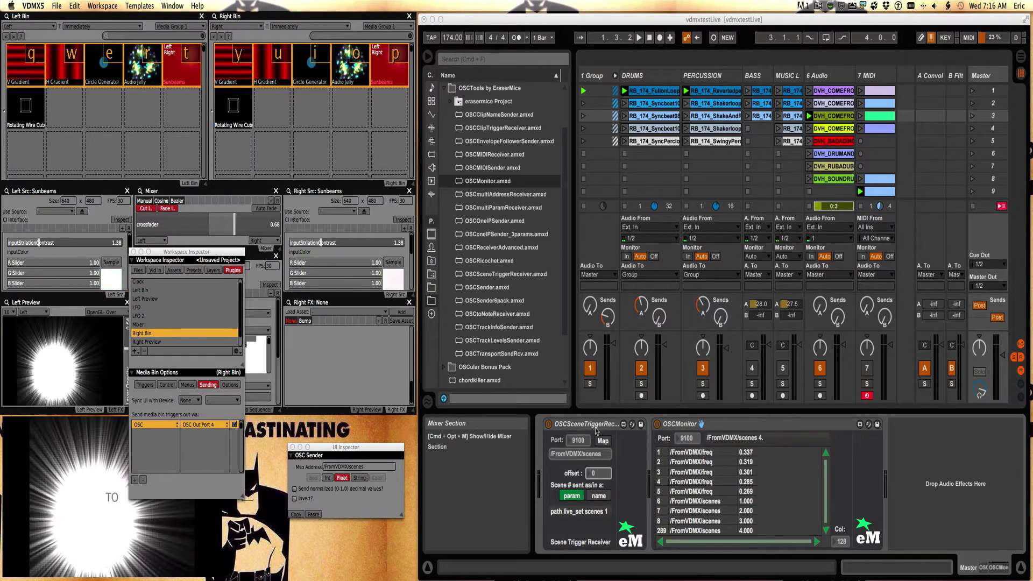
left_click(571, 496)
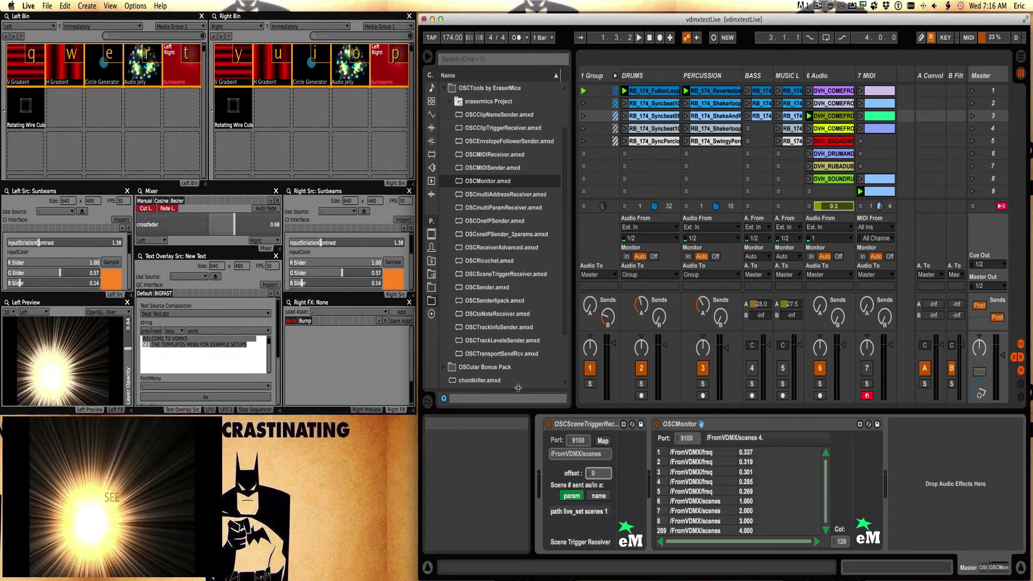
left_click(324, 87)
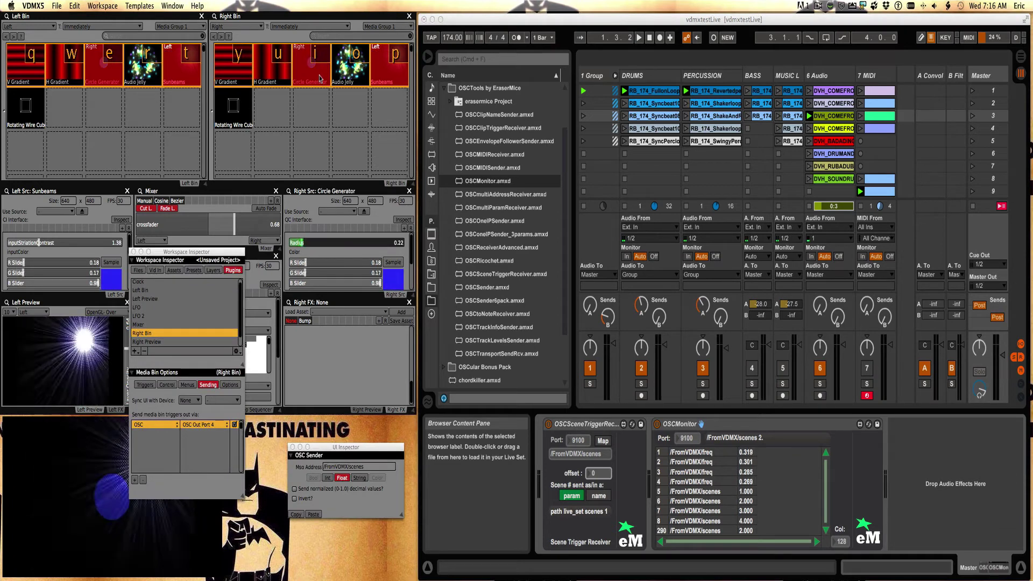
left_click(578, 442)
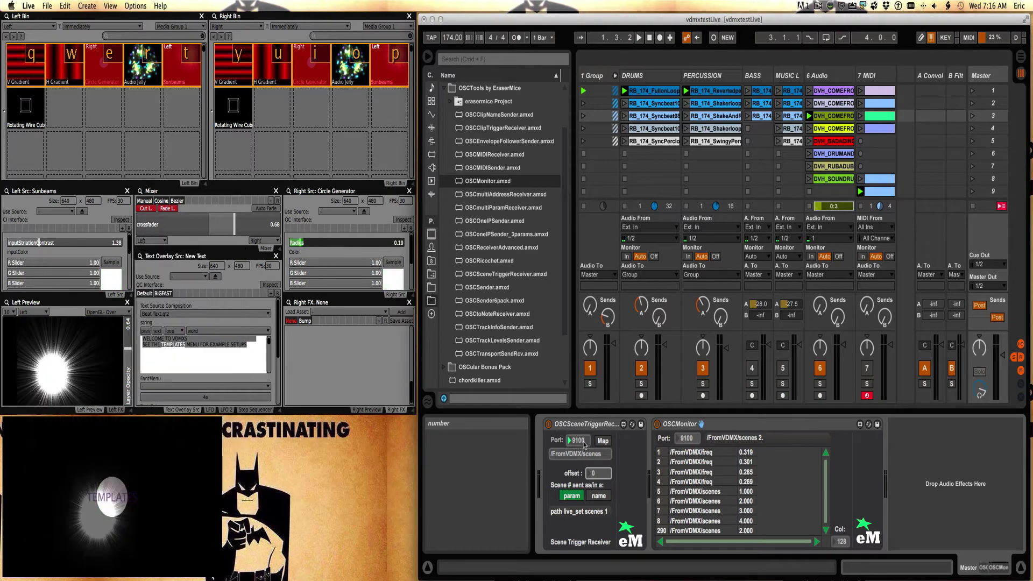
type("9100")
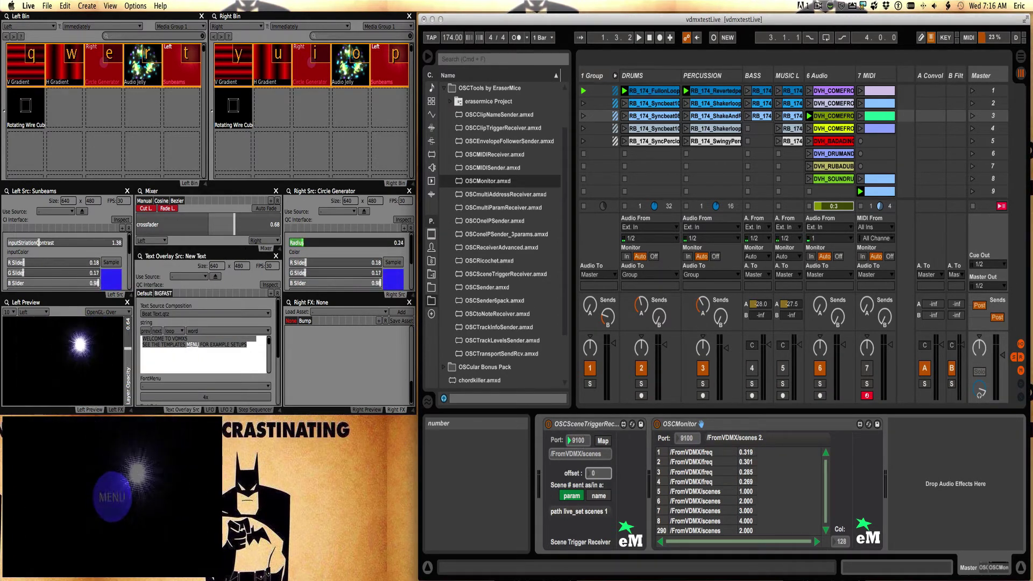
Replace the scene receiver with a new one after OSCMonitor, Map on, and fire V Gradient to launch scene 4.
left_click(581, 425)
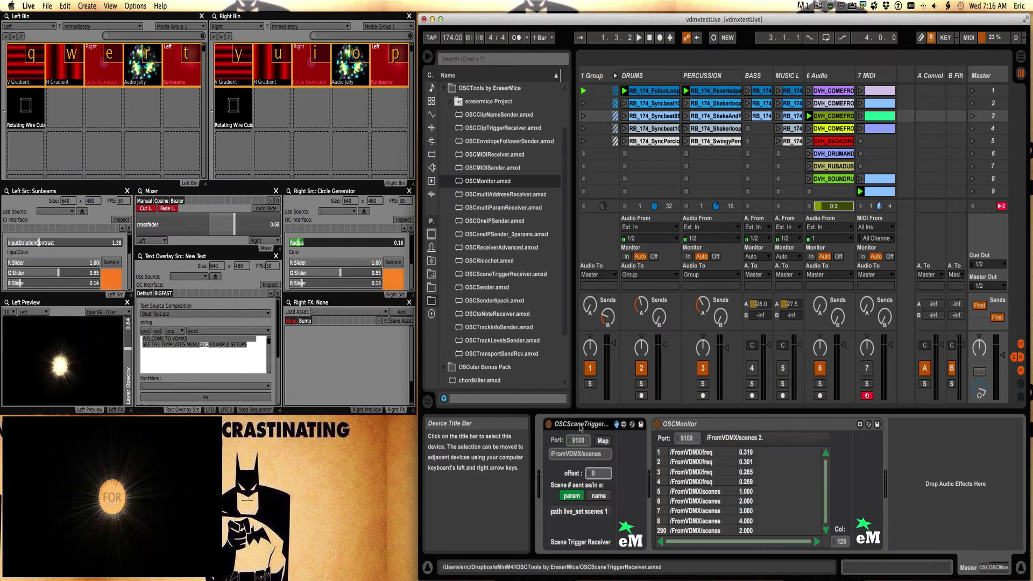
key("Delete")
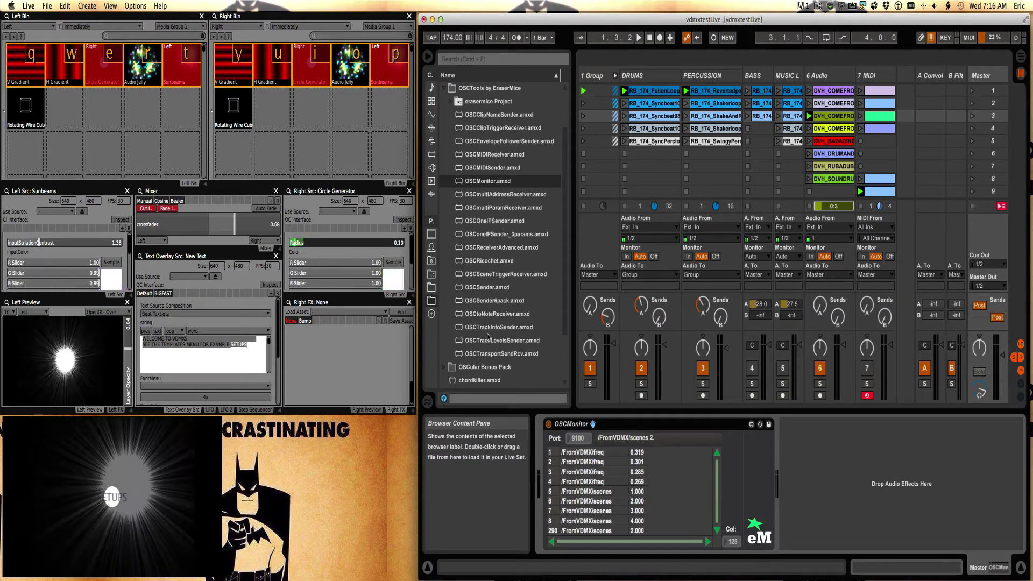
left_click(472, 276)
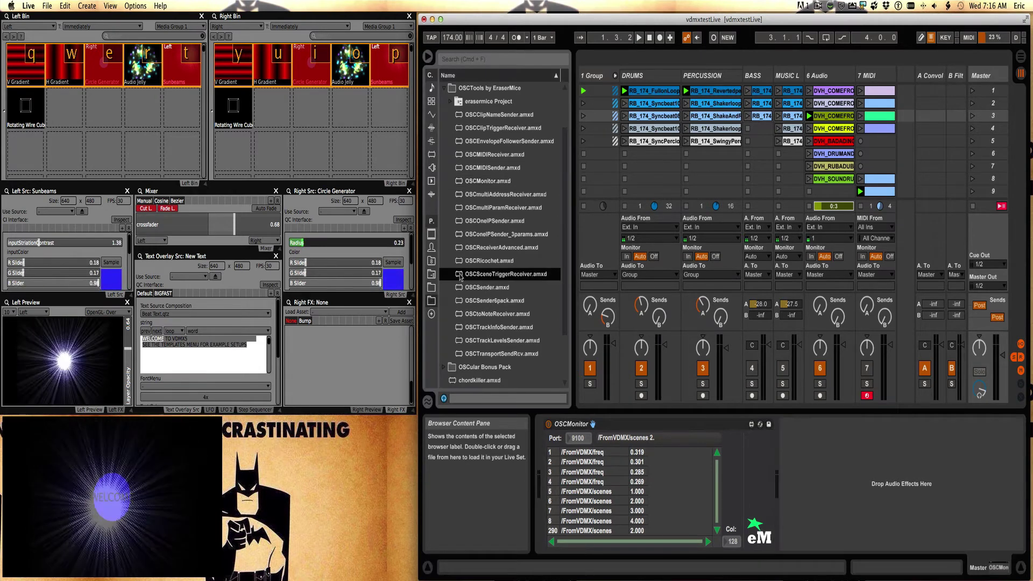
left_click_drag(460, 277, 833, 486)
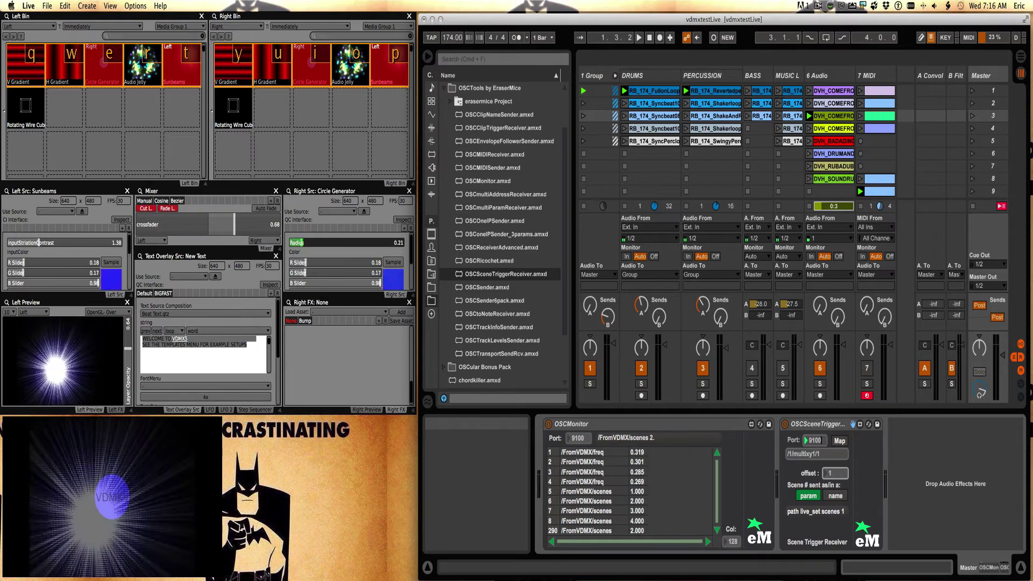
left_click(840, 441)
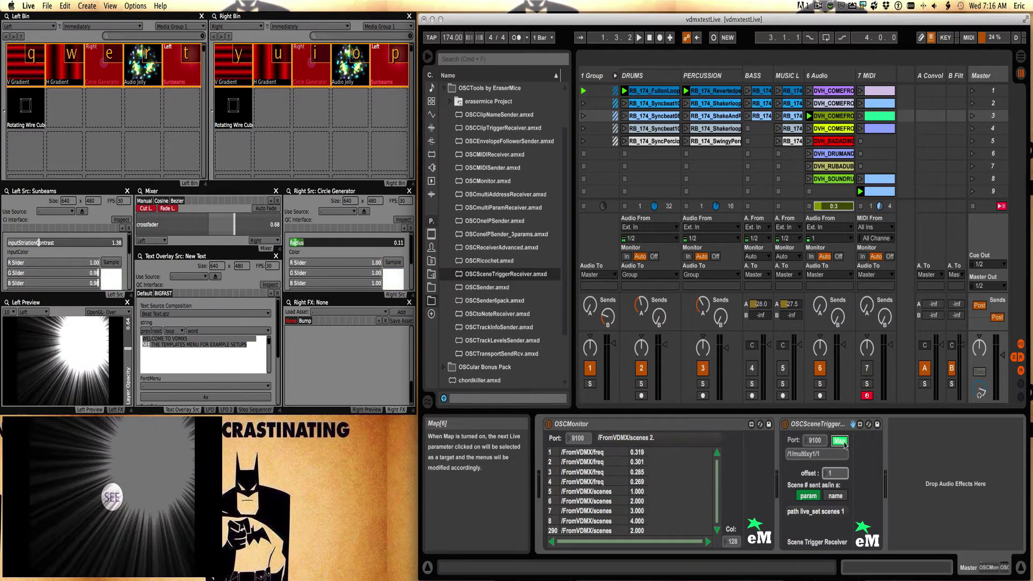
left_click(316, 78)
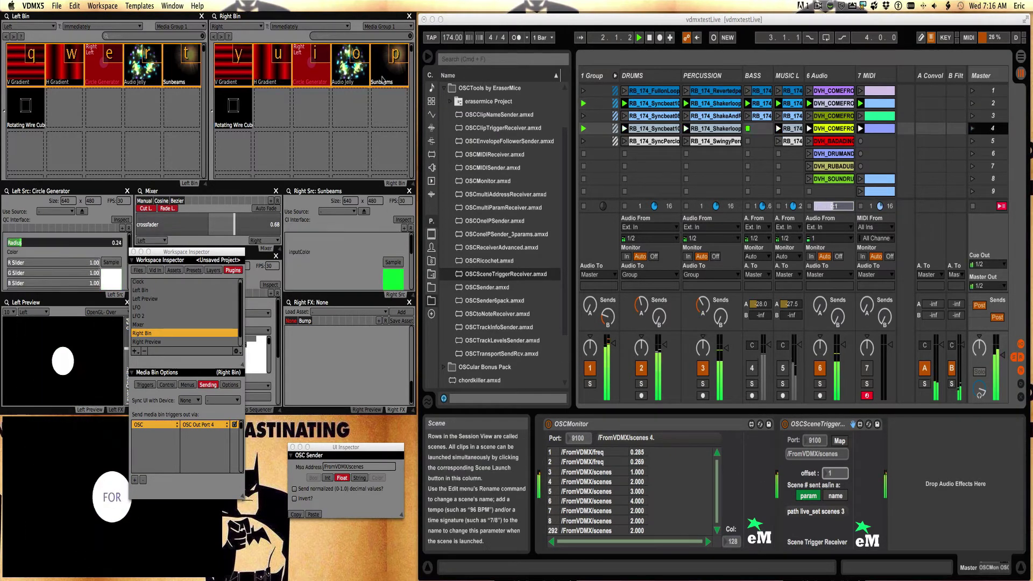
left_click(233, 77)
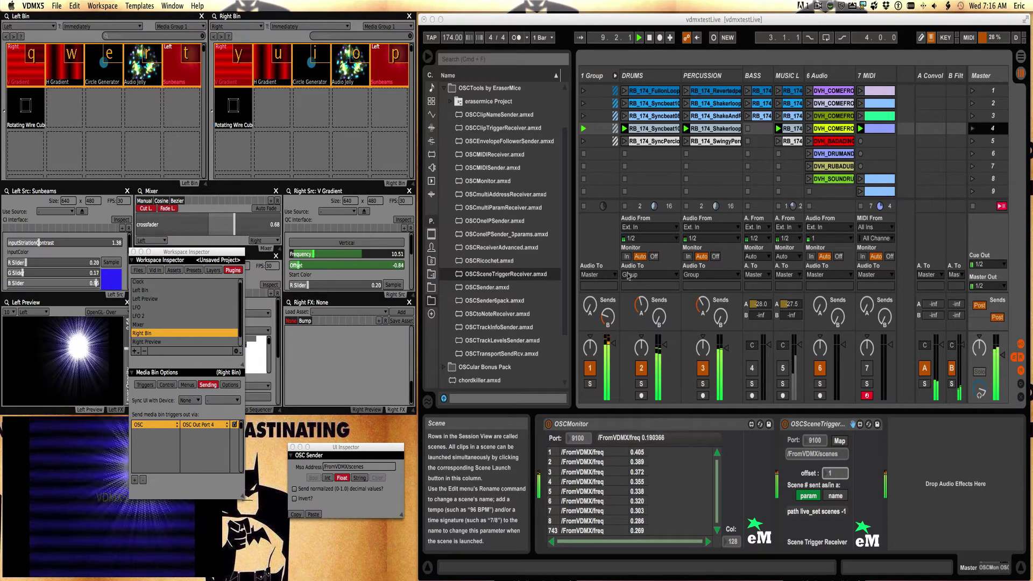
Click into the Live window so it becomes active while scene 4 plays.
left_click(898, 465)
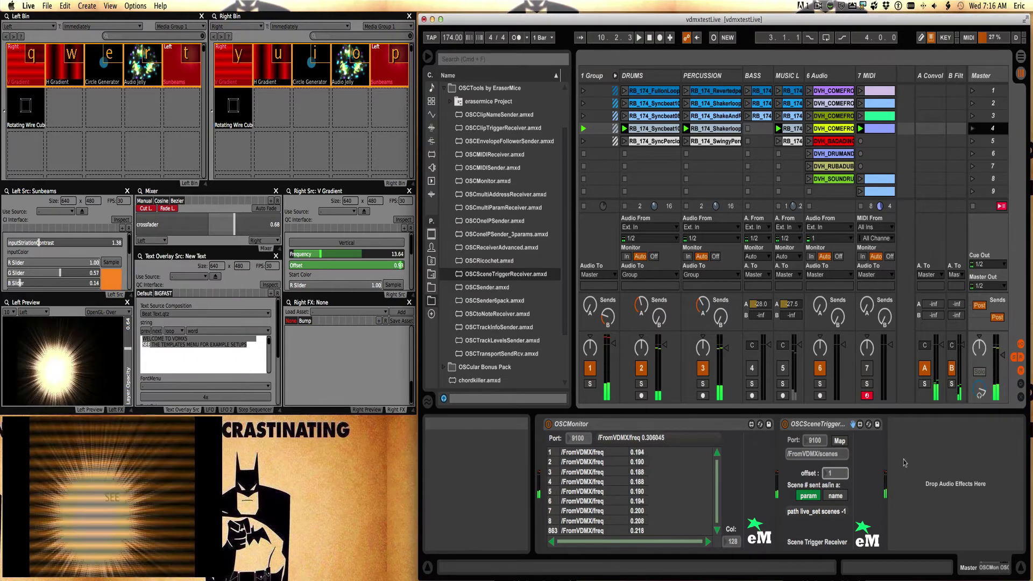